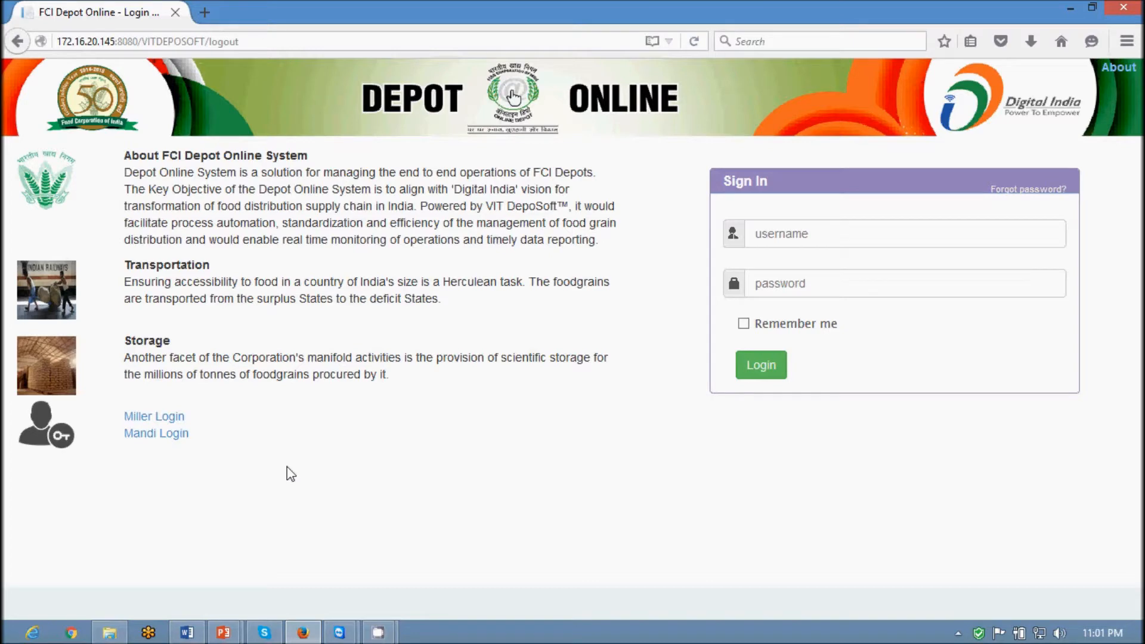
Switch from the FCI Depot Online login page to the full-screen PowerPoint slide show
{"action": "key", "text": "alt+Tab"}
{"action": "key", "text": "alt+Tab"}
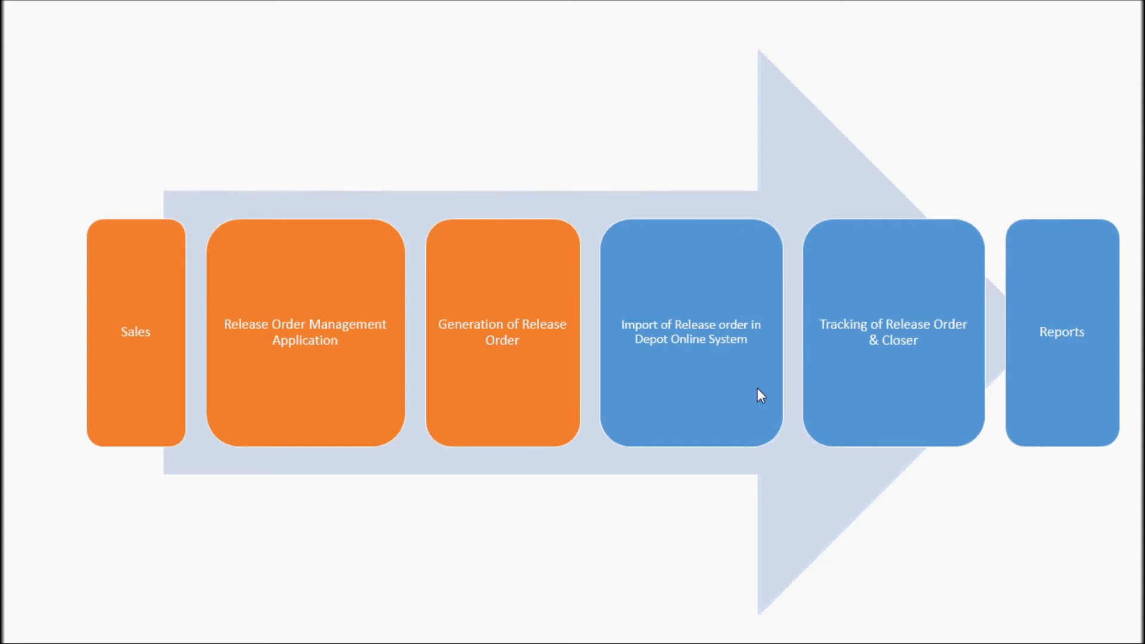
After presenting the release order process slide, return to the FCI Depot Online login page
{"action": "key", "text": "alt+Tab"}
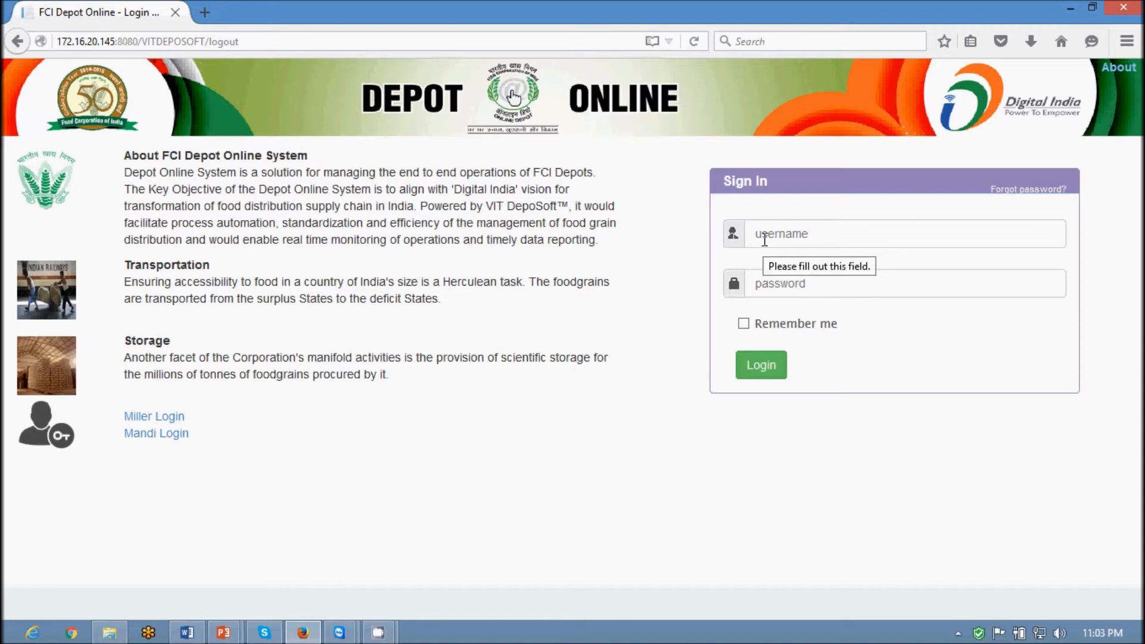
Sign in with the saved area manager credentials and browse the Sales Management > Release Order menus
{"action": "left_click", "coordinate": [764, 239]}
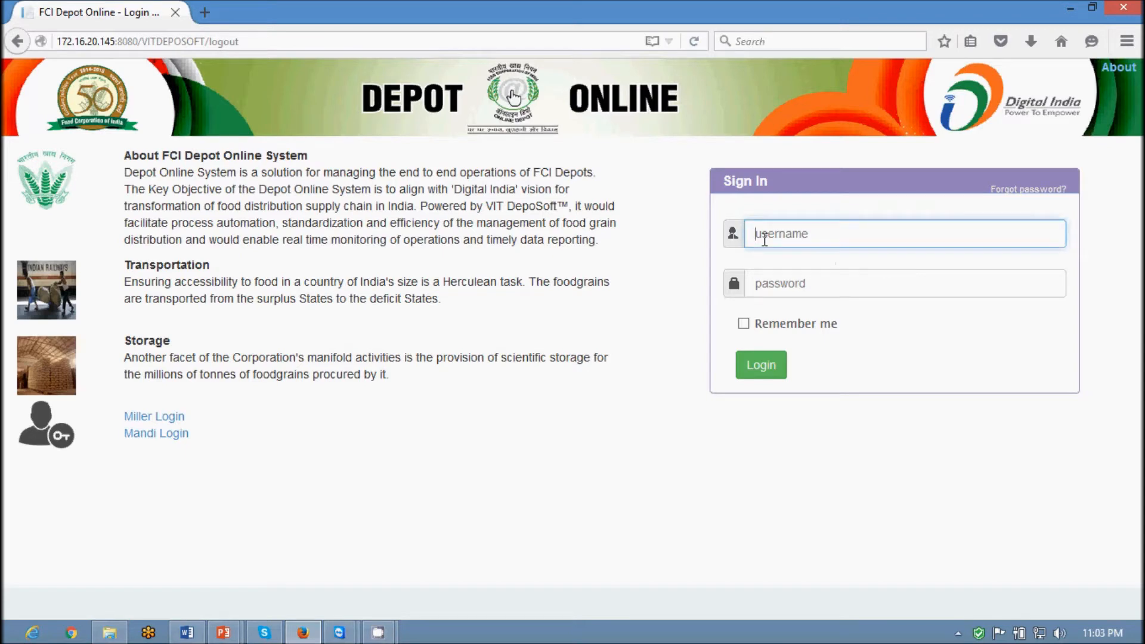
{"action": "key", "text": "Return"}
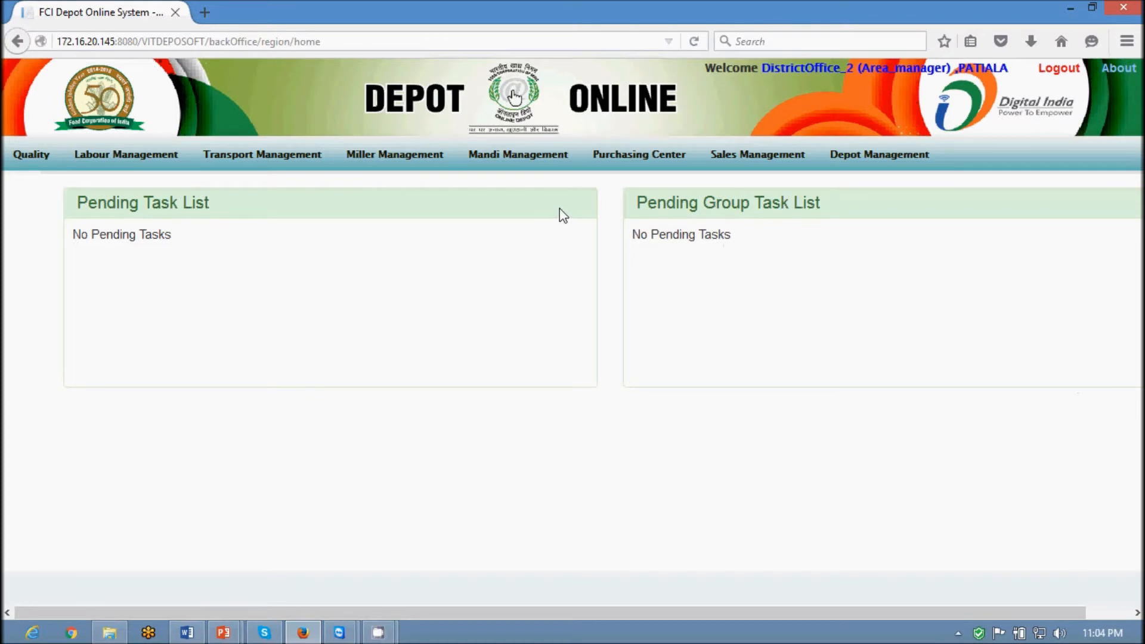
{"action": "mouse_move", "coordinate": [42, 170]}
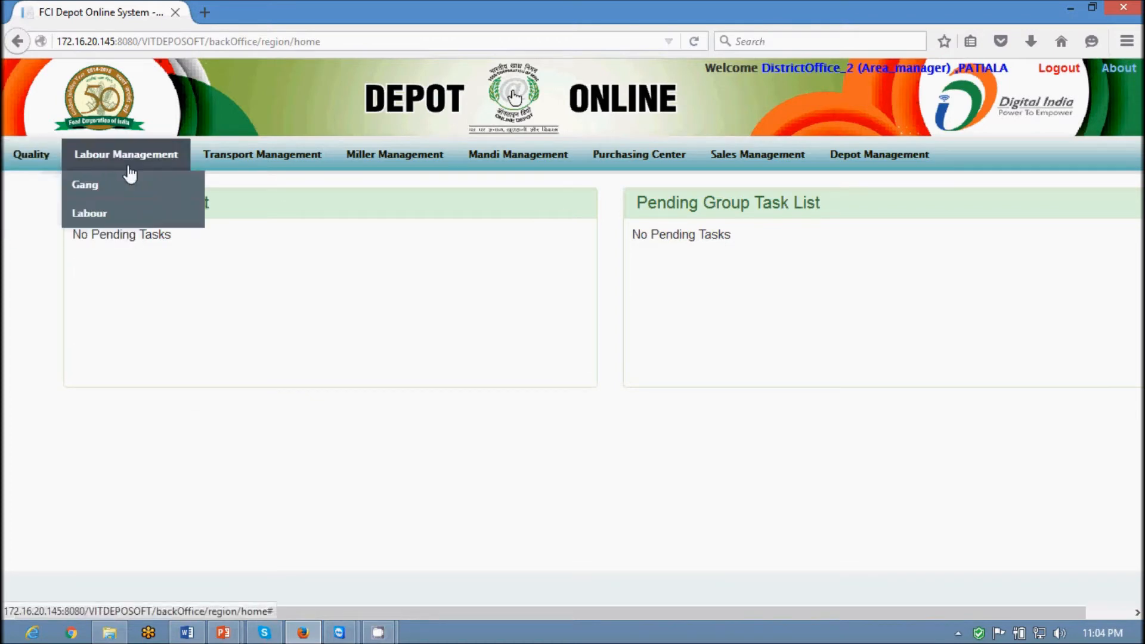
{"action": "mouse_move", "coordinate": [219, 169]}
{"action": "mouse_move", "coordinate": [106, 159]}
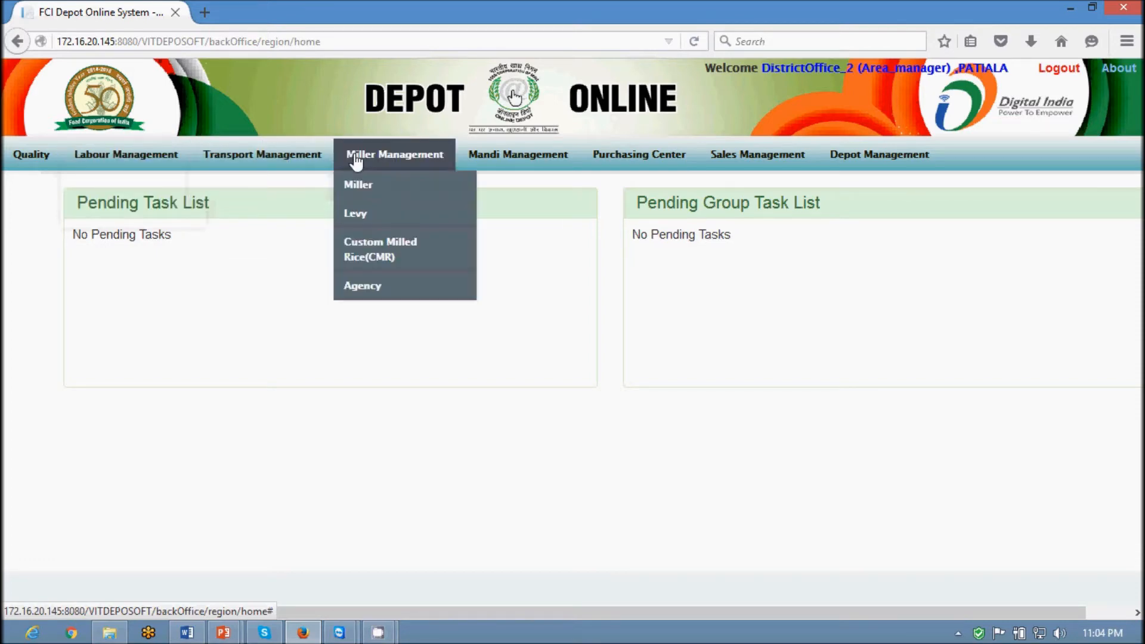
{"action": "mouse_move", "coordinate": [473, 161]}
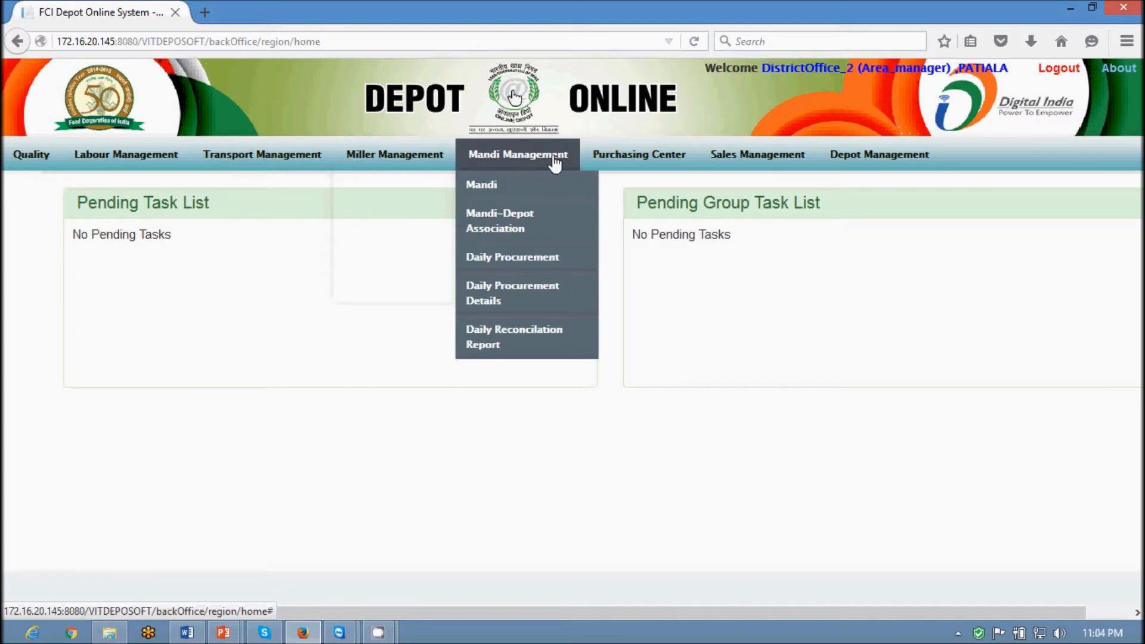
{"action": "mouse_move", "coordinate": [596, 164]}
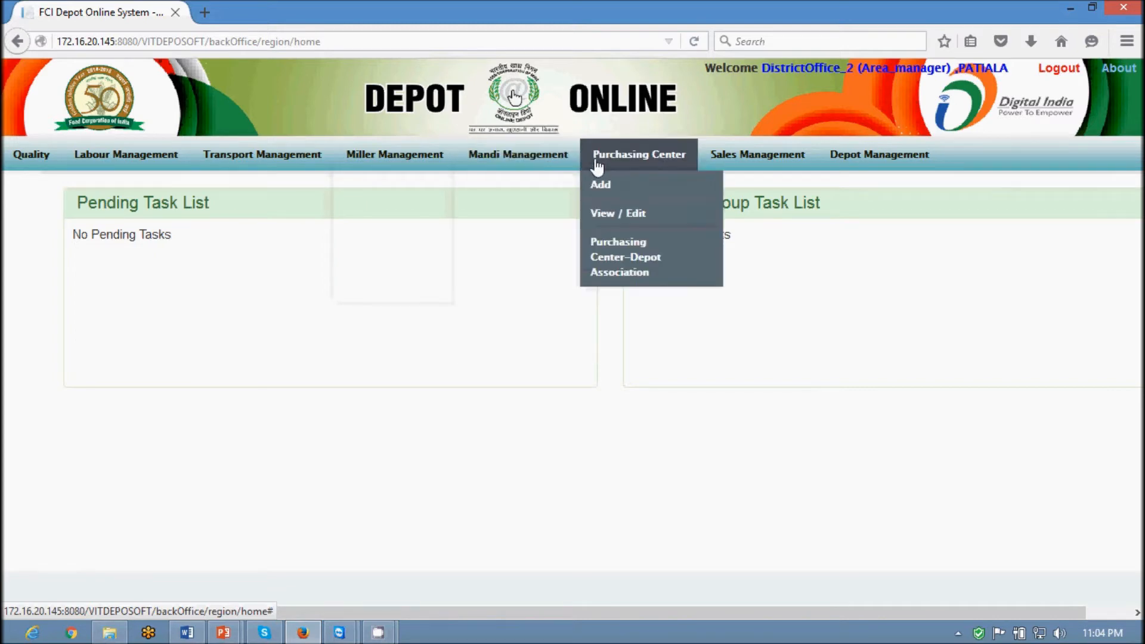
{"action": "mouse_move", "coordinate": [707, 165]}
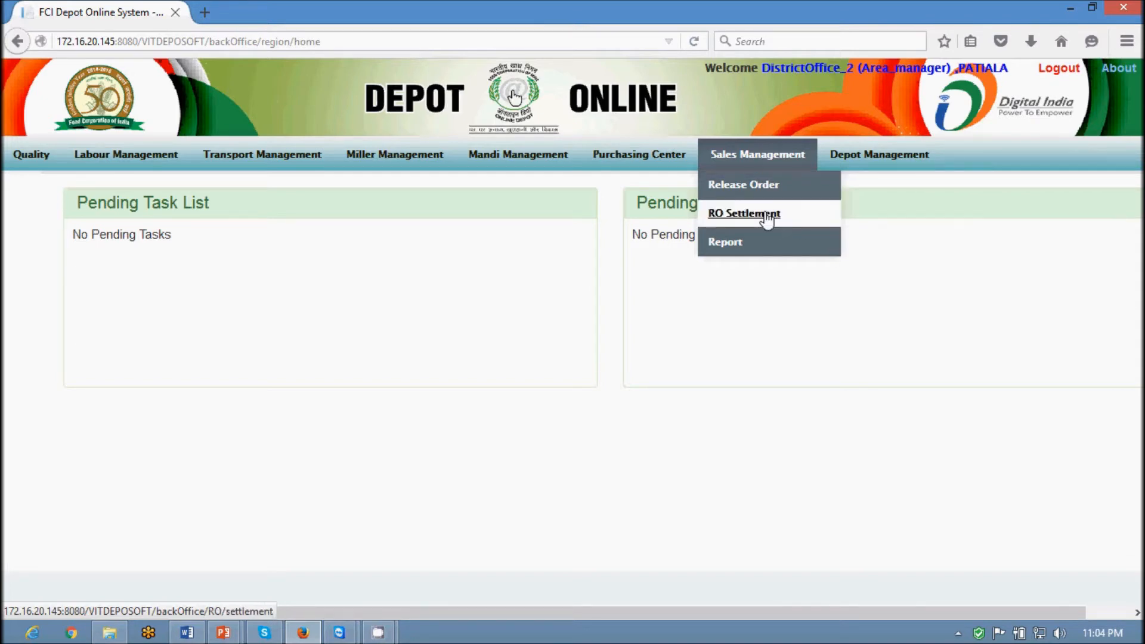
{"action": "mouse_move", "coordinate": [739, 250]}
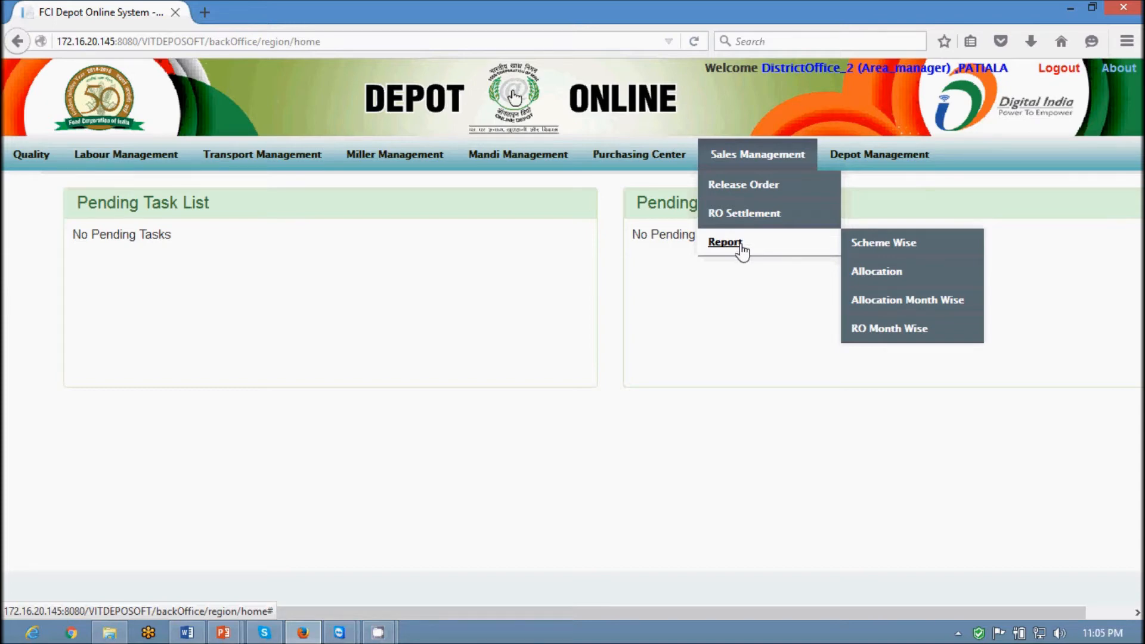
Open the Import RO form and set the depot to RAJPURA(NEW)
{"action": "left_click", "coordinate": [872, 191]}
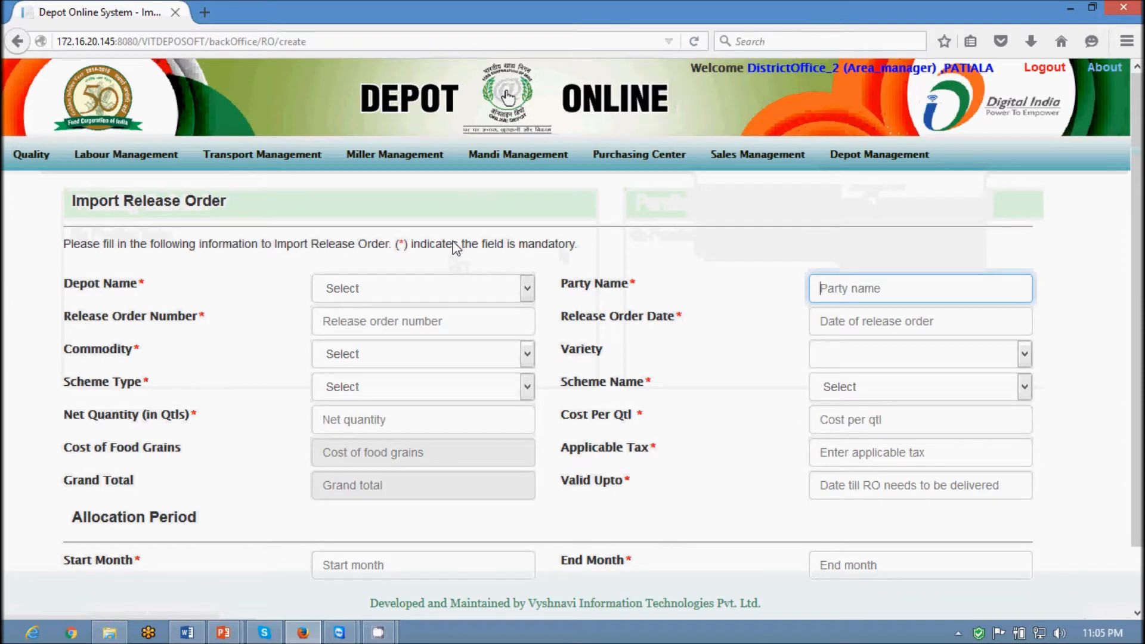
{"action": "left_click", "coordinate": [519, 294]}
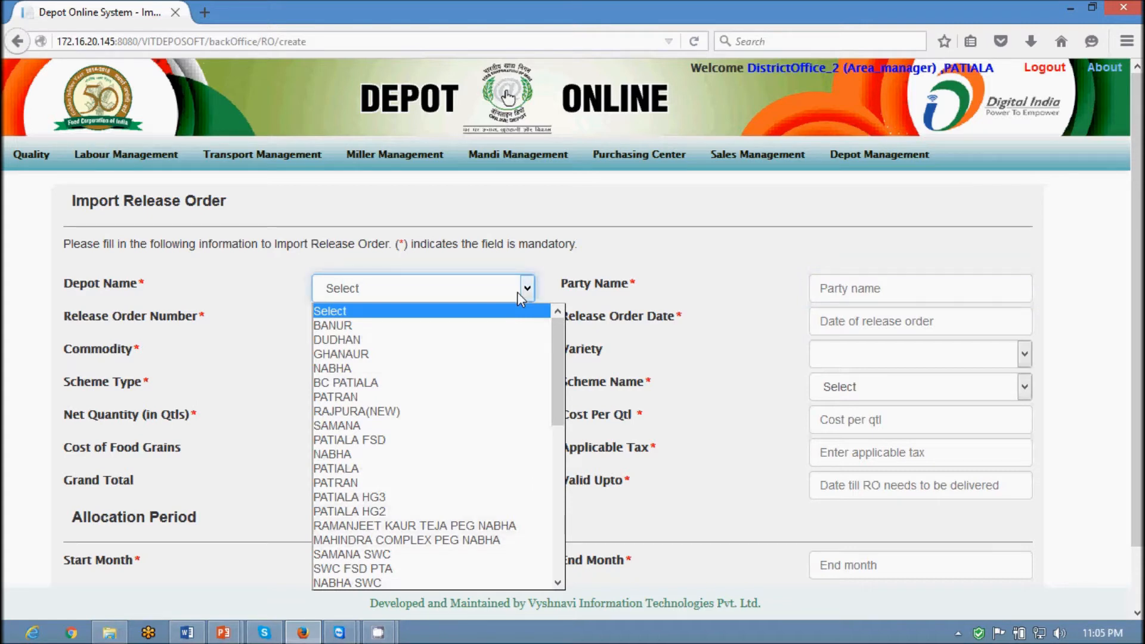
{"action": "key", "text": "r"}
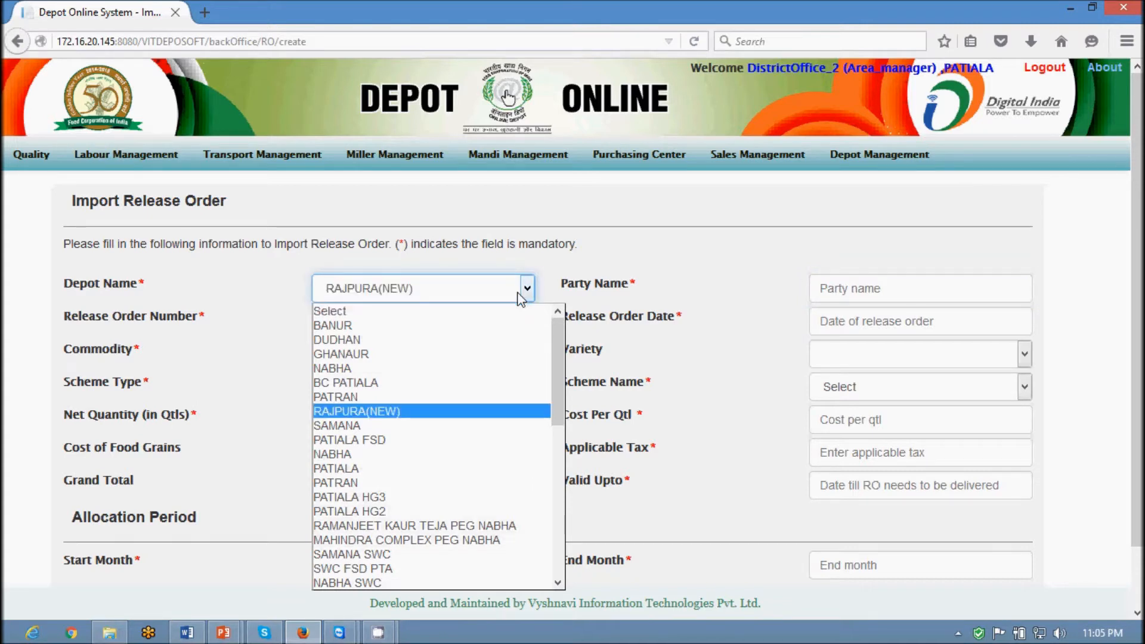
{"action": "key", "text": "Return"}
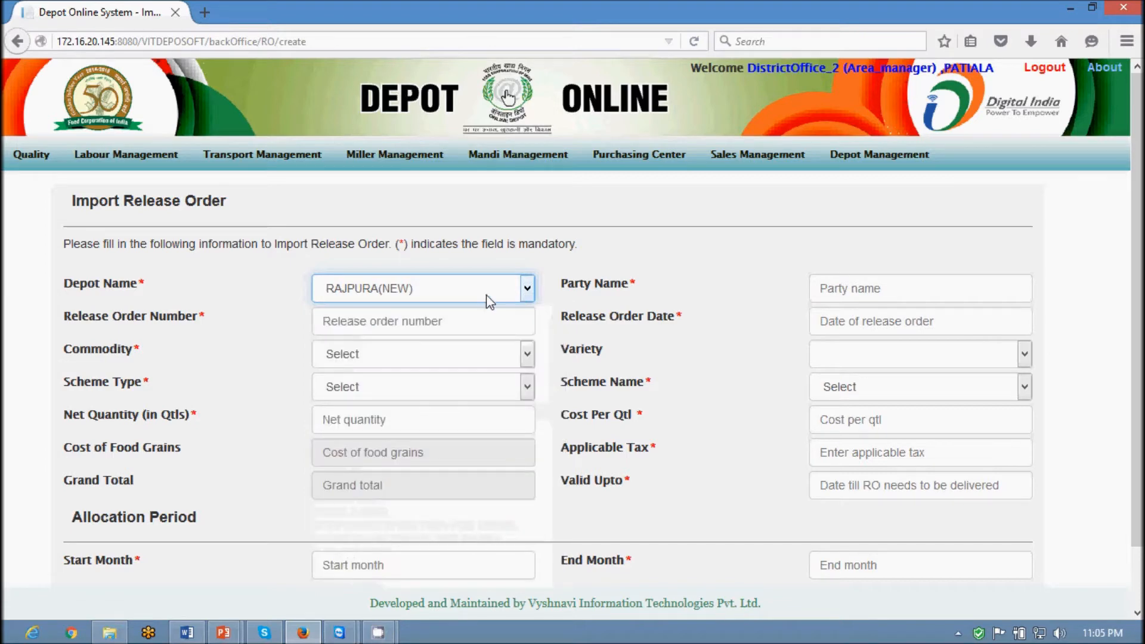
Enter party State of Punjab and release order number RO-MIDDAYMEAL-02
{"action": "left_click", "coordinate": [875, 293]}
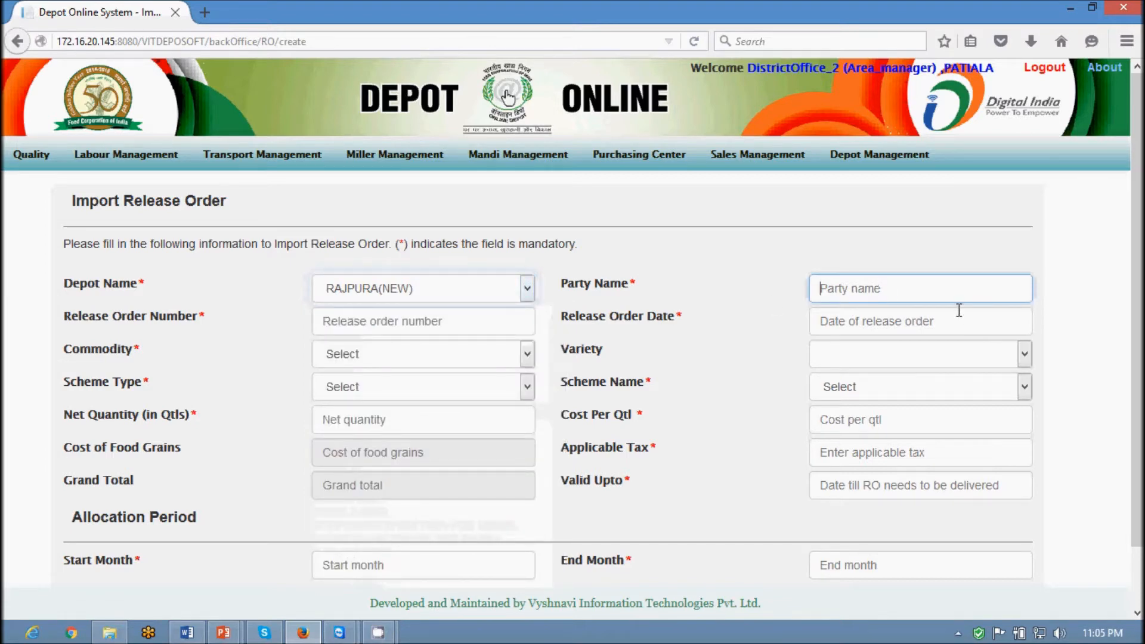
{"action": "scroll", "coordinate": [958, 309], "scroll_direction": "down", "scroll_amount": 2}
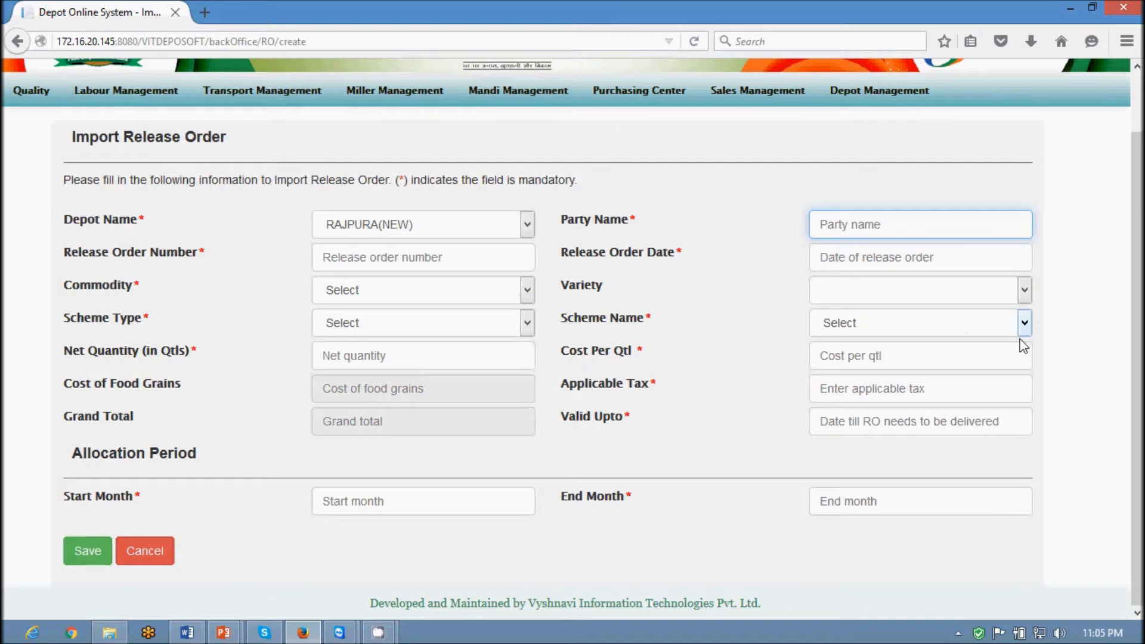
{"action": "type", "text": "State of "}
{"action": "type", "text": "Punjab"}
{"action": "type", "text": "RO"}
{"action": "type", "text": "-"}
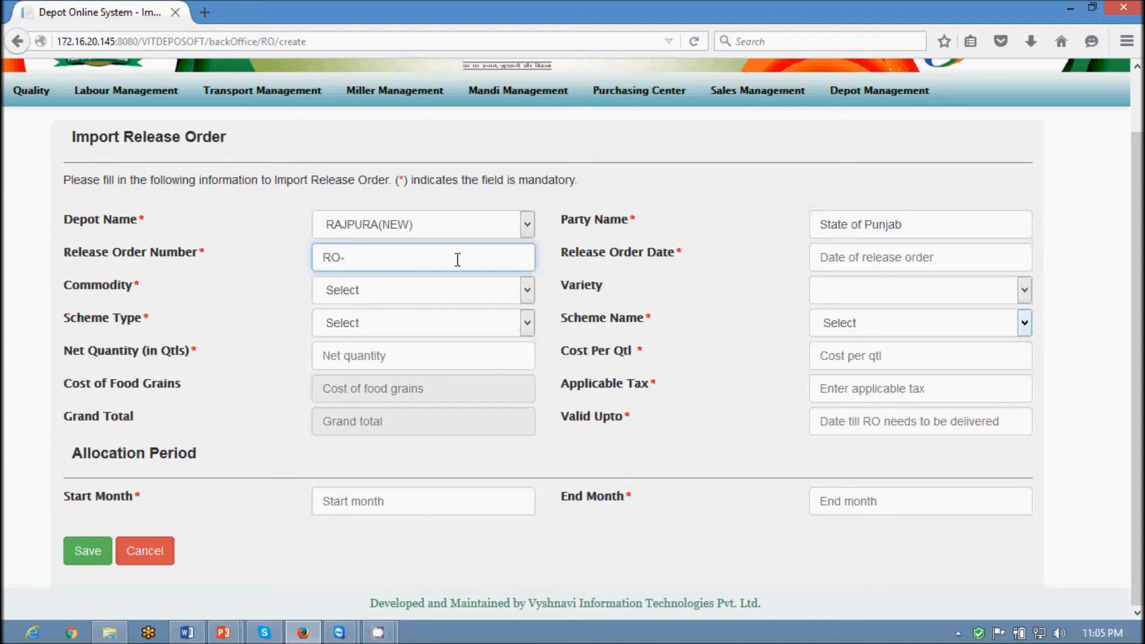
{"action": "type", "text": "MIDDAYMEAL-02"}
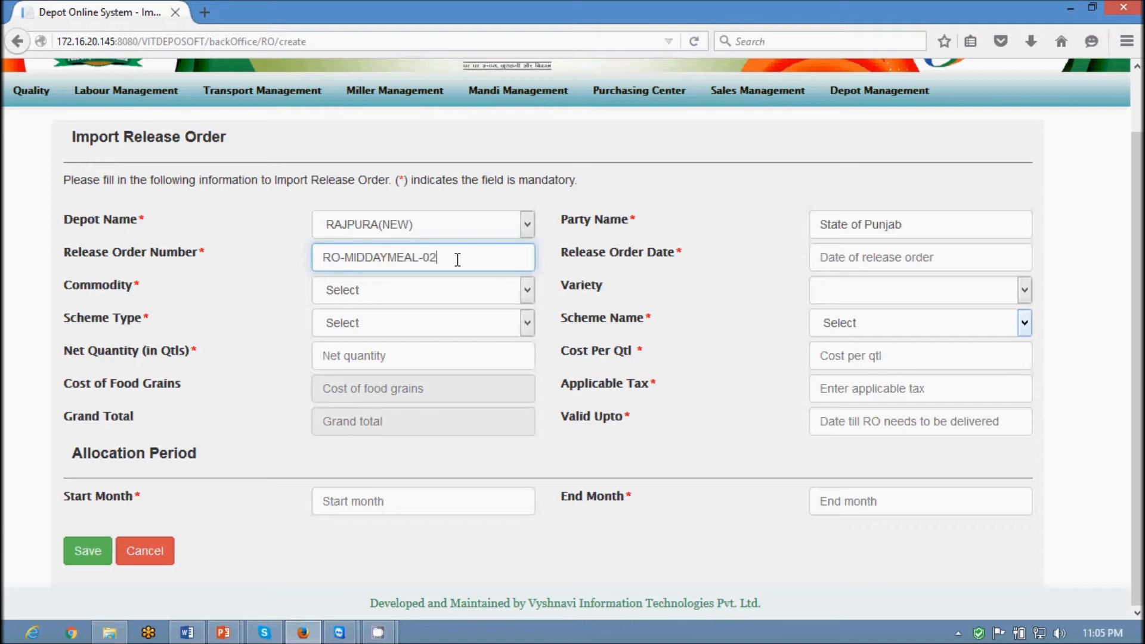
{"action": "left_click", "coordinate": [848, 256]}
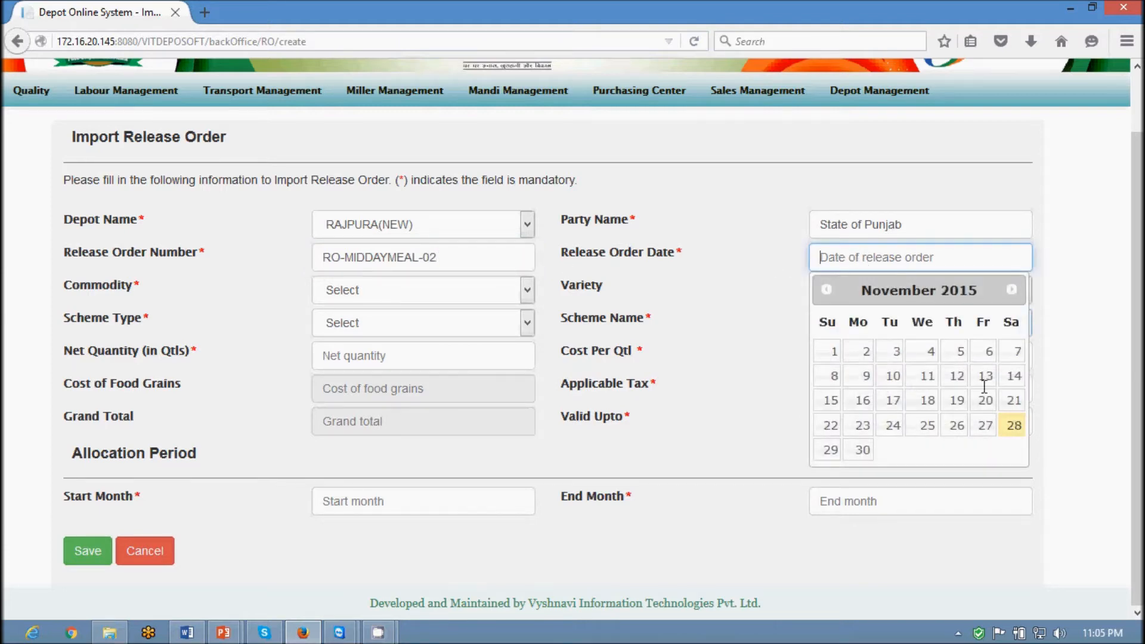
Set RO date 28-11-2015, commodity Wheat, scheme type Other Welfare Scheme(OWS), scheme MID DAY MEAL
{"action": "left_click", "coordinate": [1013, 425]}
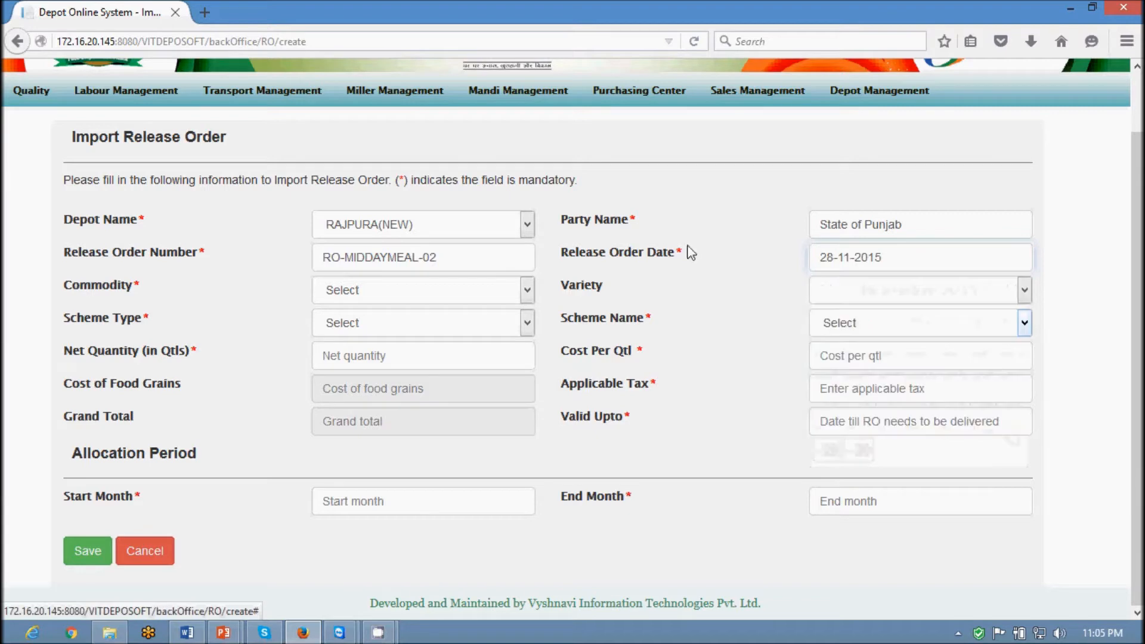
{"action": "left_click", "coordinate": [390, 290]}
{"action": "left_click", "coordinate": [356, 343]}
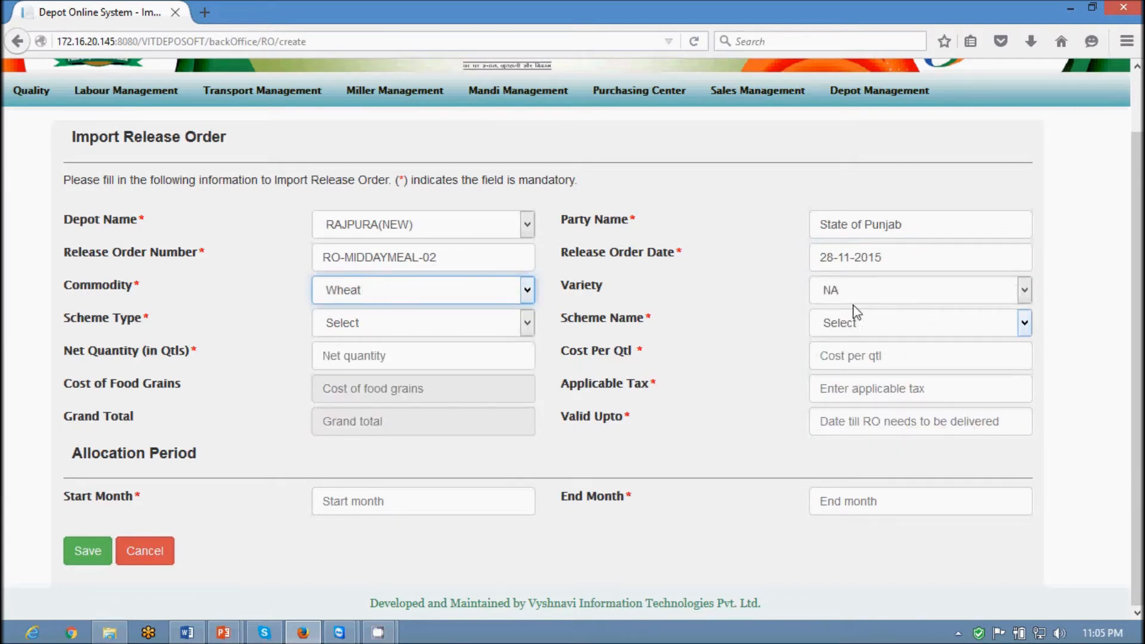
{"action": "left_click", "coordinate": [406, 327]}
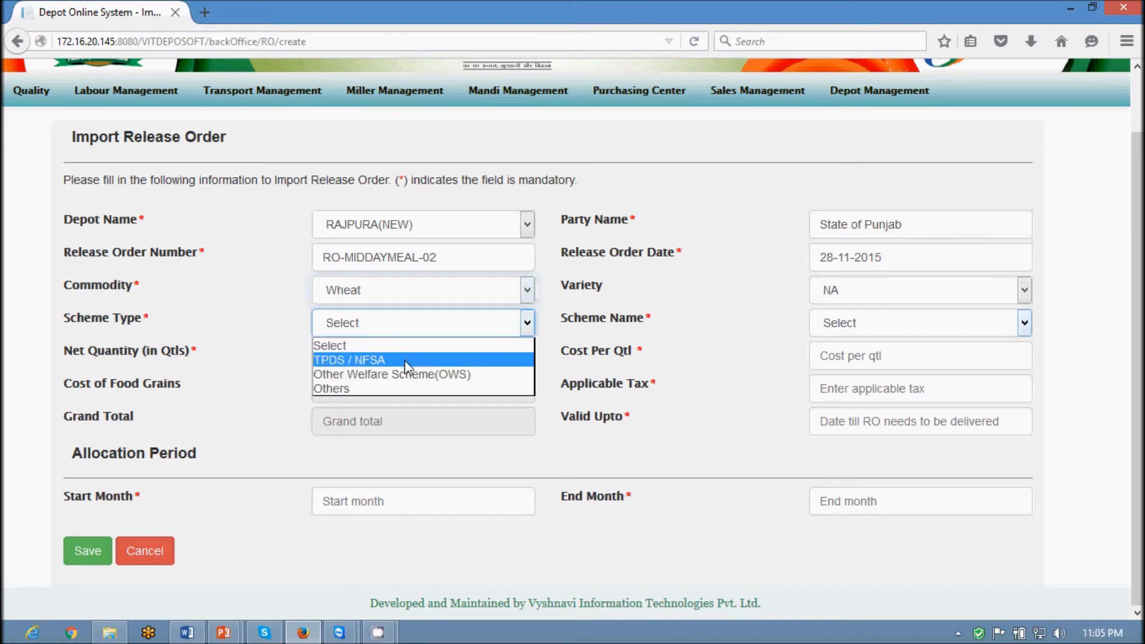
{"action": "left_click", "coordinate": [412, 380]}
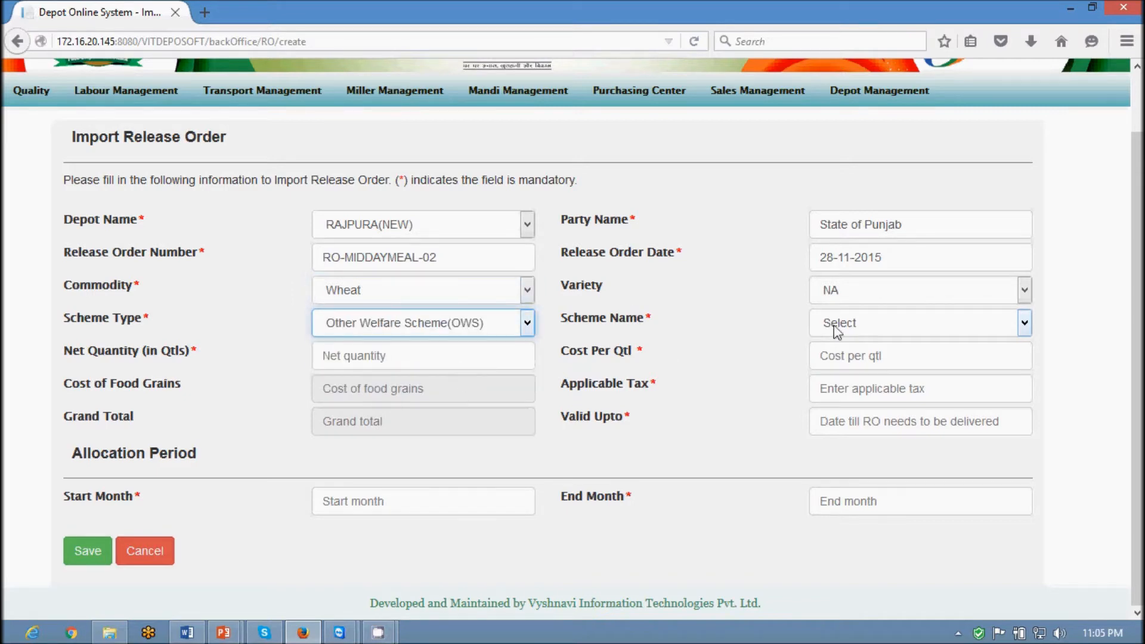
{"action": "left_click", "coordinate": [888, 322]}
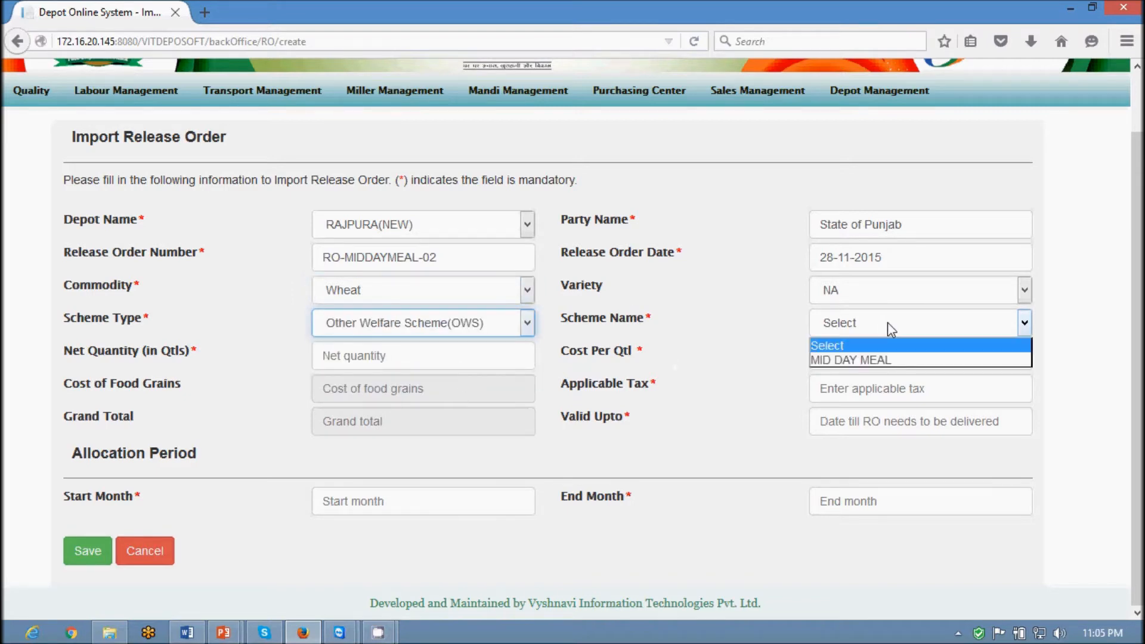
{"action": "left_click", "coordinate": [895, 365]}
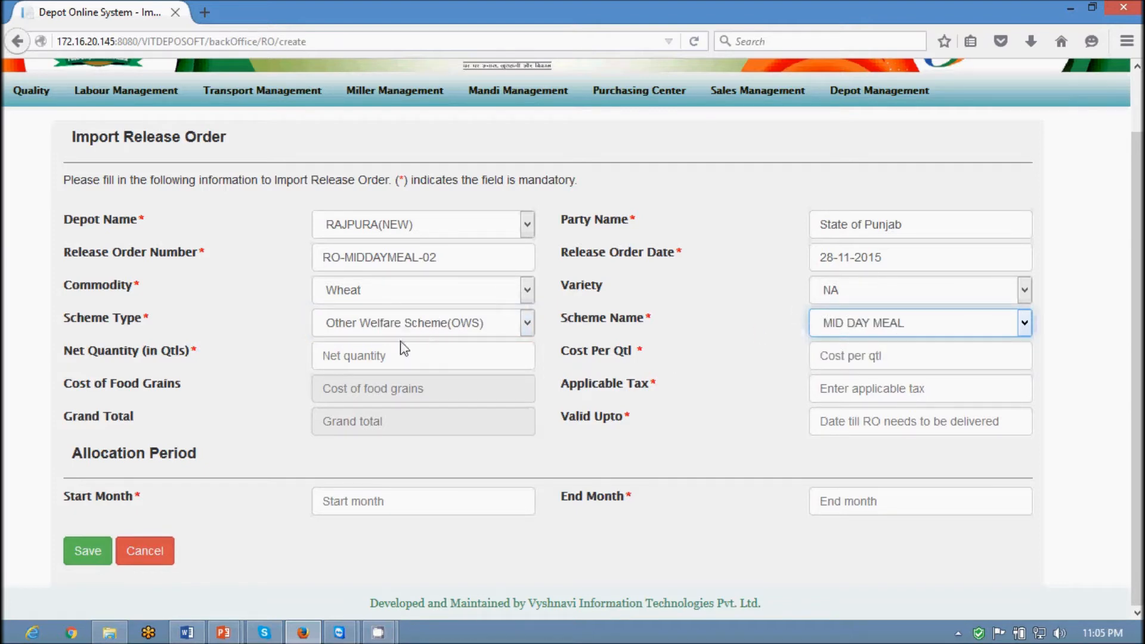
Enter net quantity 100, cost per quintal 5000 and applicable tax 2000
{"action": "left_click", "coordinate": [379, 352]}
{"action": "type", "text": "100"}
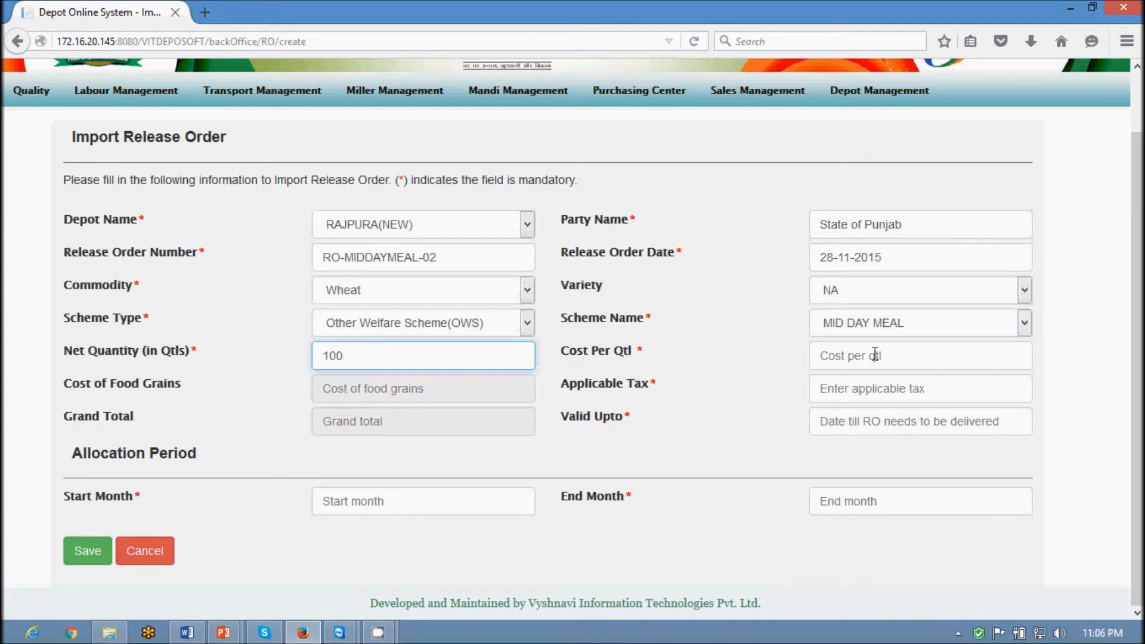
{"action": "left_click", "coordinate": [914, 366]}
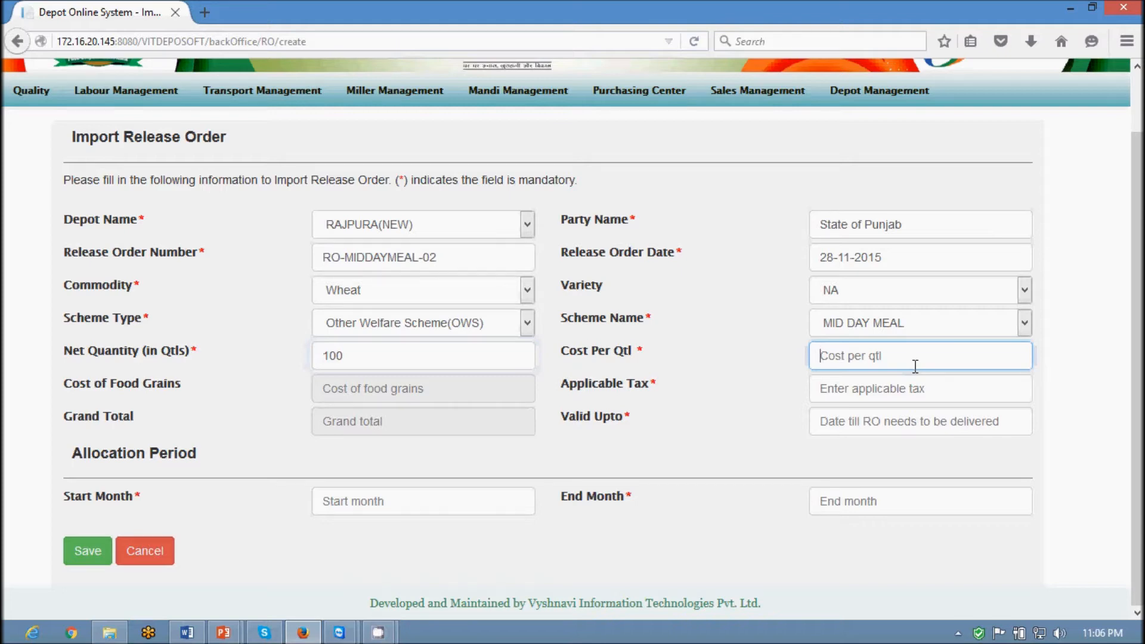
{"action": "type", "text": "5000"}
{"action": "left_click", "coordinate": [891, 394]}
{"action": "type", "text": "2000"}
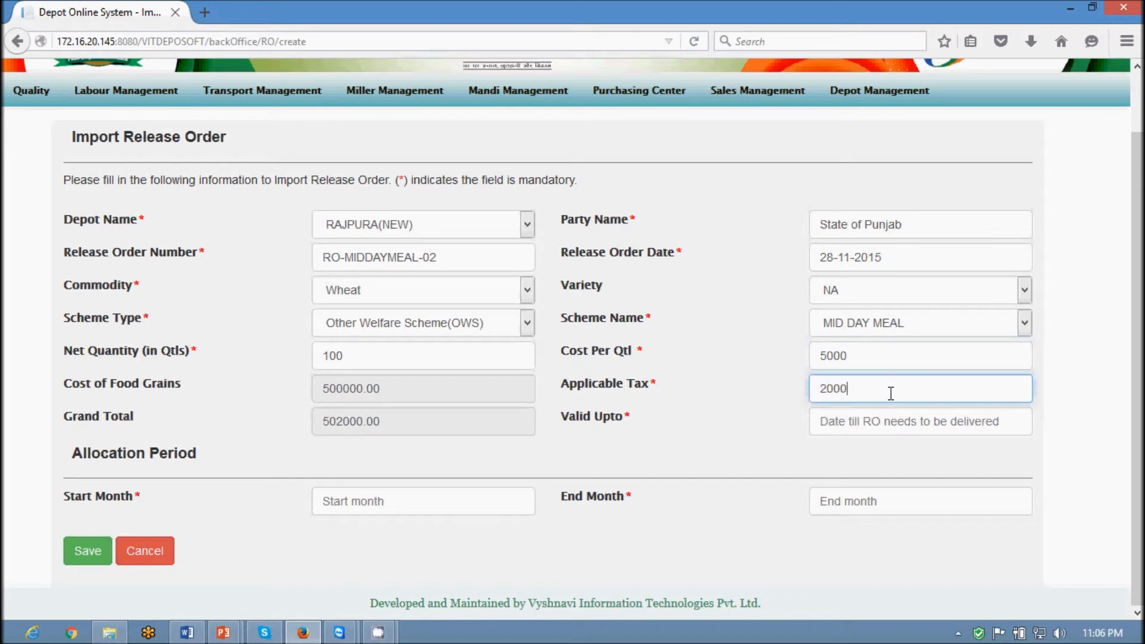
{"action": "left_click", "coordinate": [573, 428]}
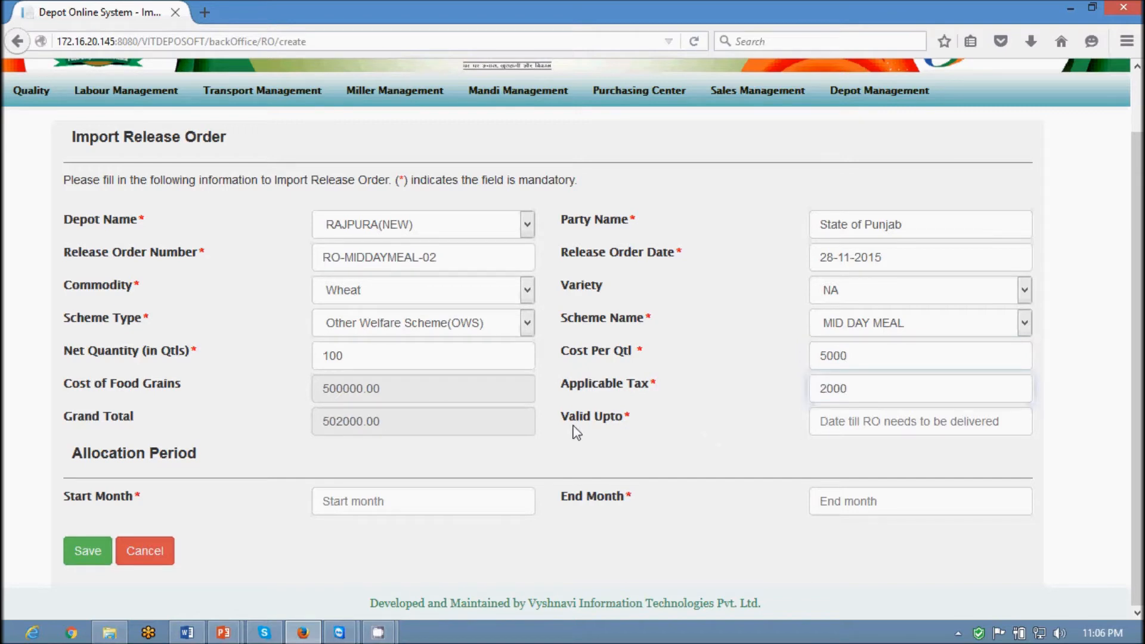
Set Valid Upto to 15 December 2015, Start Month November 2015, End Month December 2015
{"action": "left_click", "coordinate": [847, 421]}
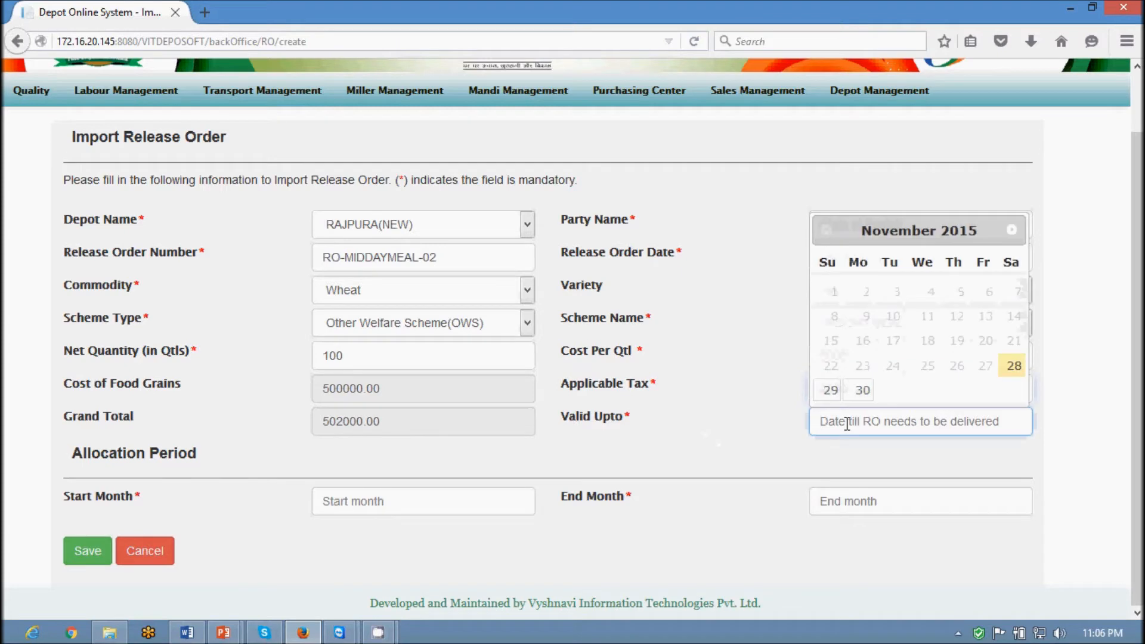
{"action": "left_click", "coordinate": [1012, 229]}
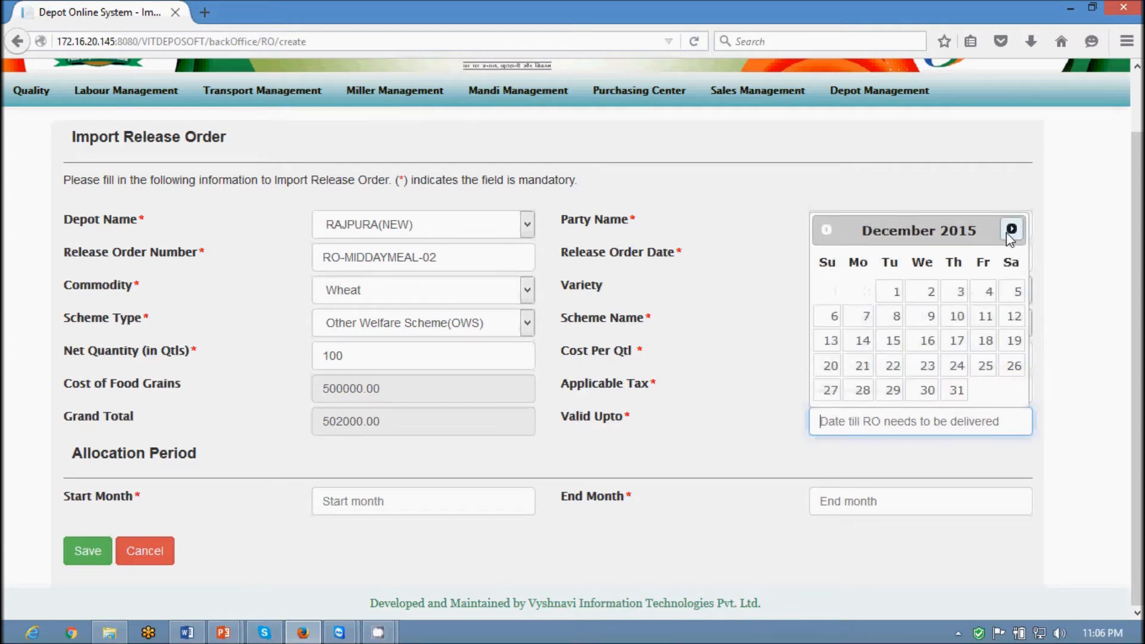
{"action": "left_click", "coordinate": [890, 343]}
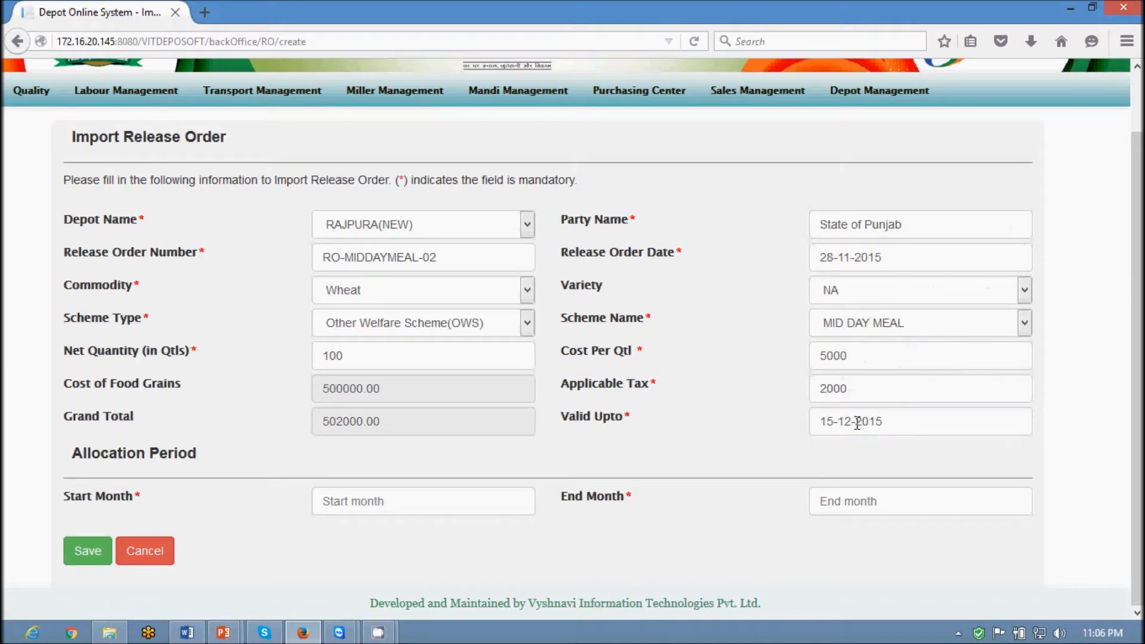
{"action": "left_click", "coordinate": [378, 508]}
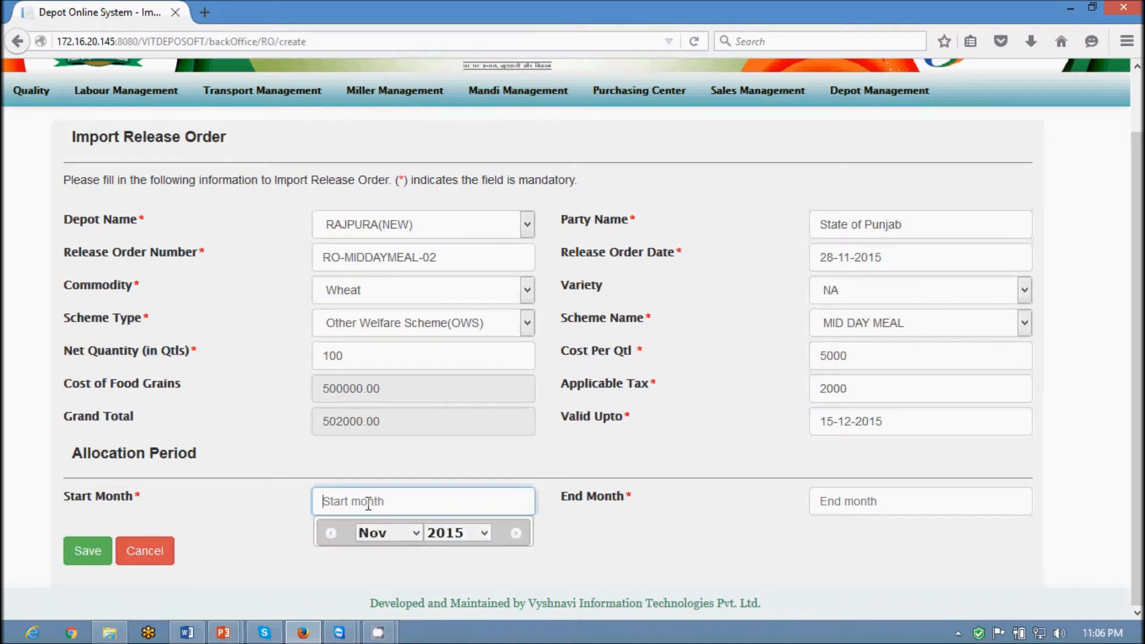
{"action": "left_click", "coordinate": [572, 545]}
{"action": "left_click", "coordinate": [881, 495]}
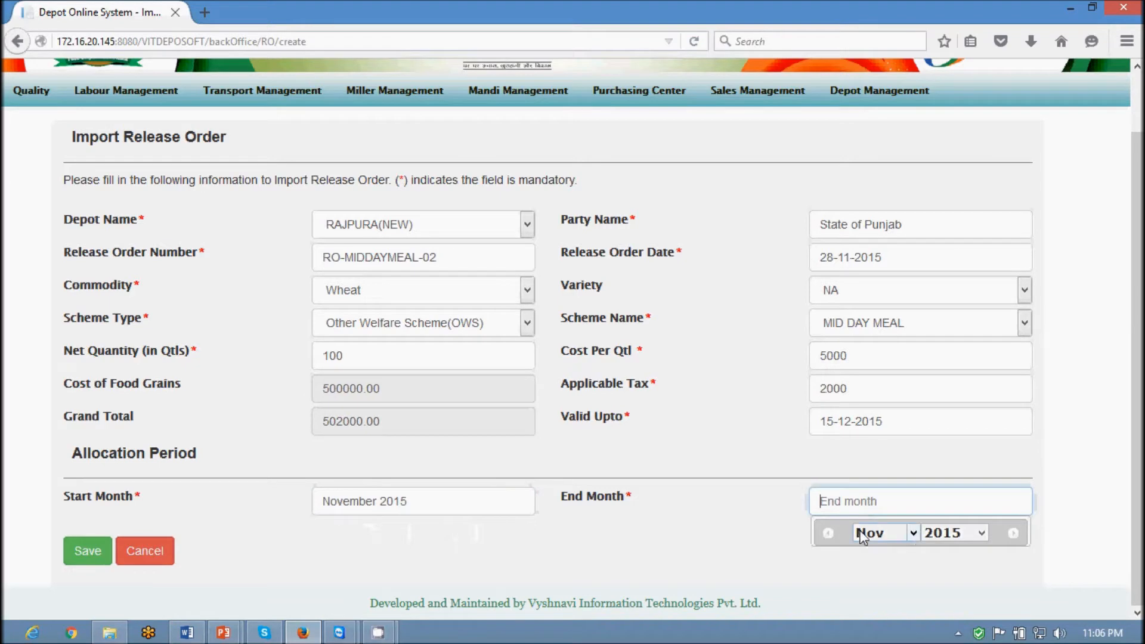
{"action": "left_click", "coordinate": [916, 531]}
{"action": "left_click", "coordinate": [868, 514]}
{"action": "left_click", "coordinate": [662, 550]}
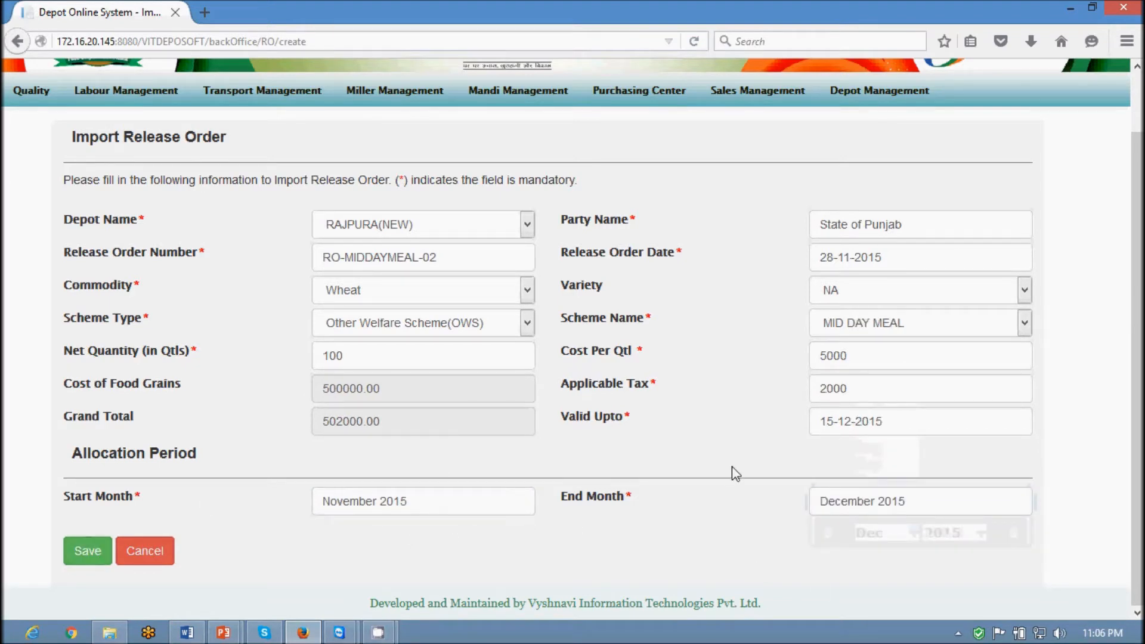
Save the new release order RO-MIDDAYMEAL-02
{"action": "scroll", "coordinate": [732, 466], "scroll_direction": "up", "scroll_amount": 1}
{"action": "scroll", "coordinate": [732, 467], "scroll_direction": "down", "scroll_amount": 1}
{"action": "left_click", "coordinate": [86, 552]}
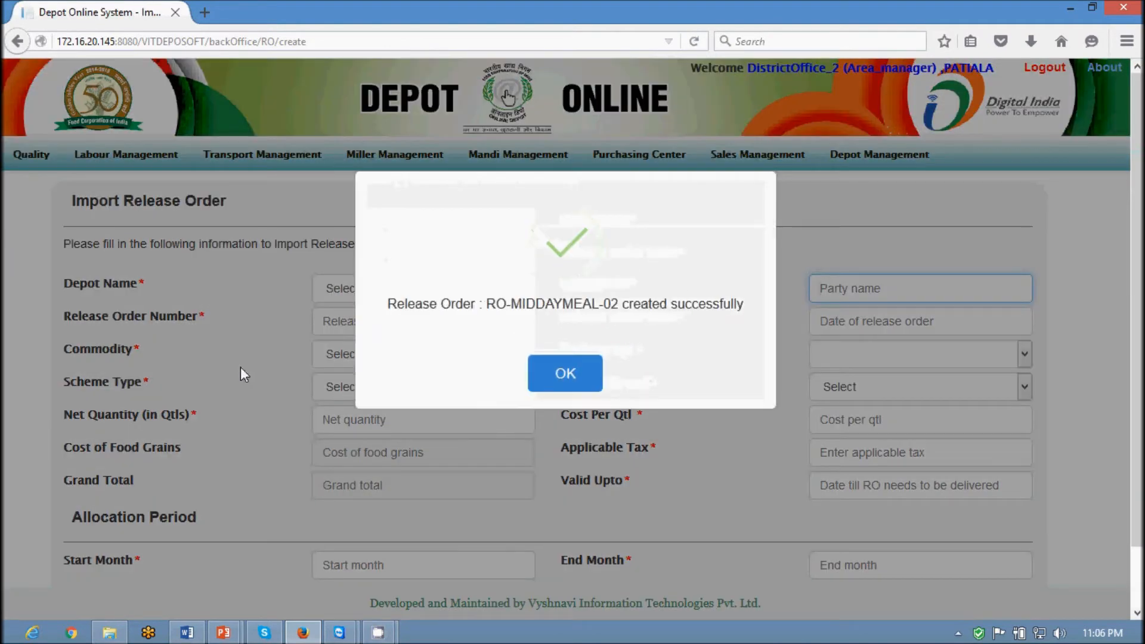
Highlight the order number in the creation success message, then dismiss the message
{"action": "left_click_drag", "start_coordinate": [493, 297], "coordinate": [619, 303]}
{"action": "left_click", "coordinate": [578, 378]}
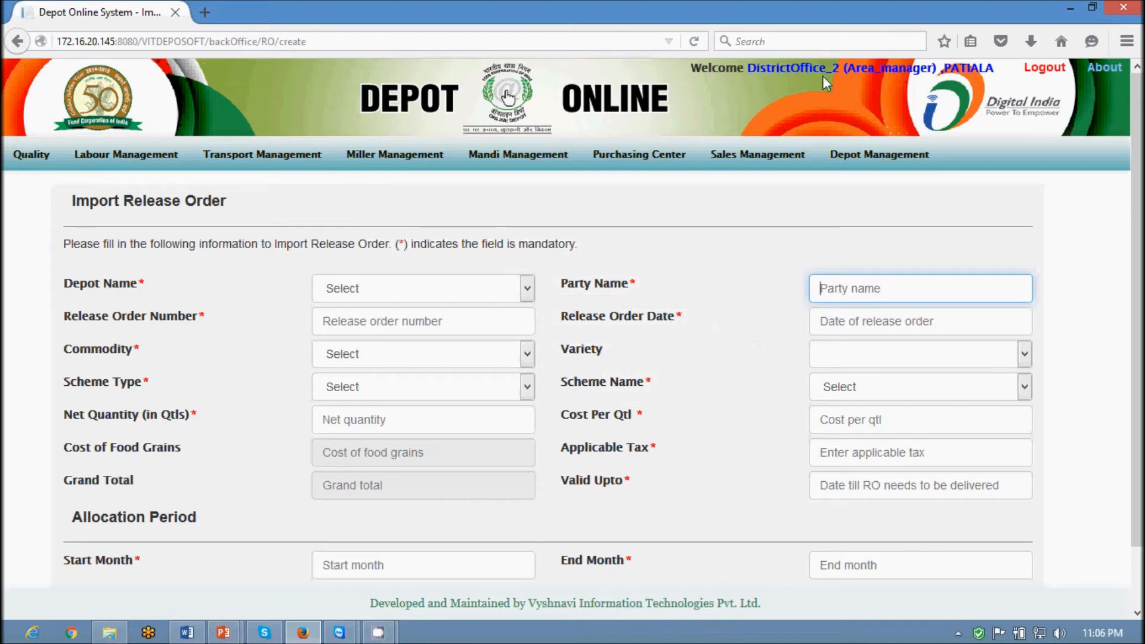
Open the list of release orders pending approval
{"action": "mouse_move", "coordinate": [721, 153]}
{"action": "mouse_move", "coordinate": [724, 187]}
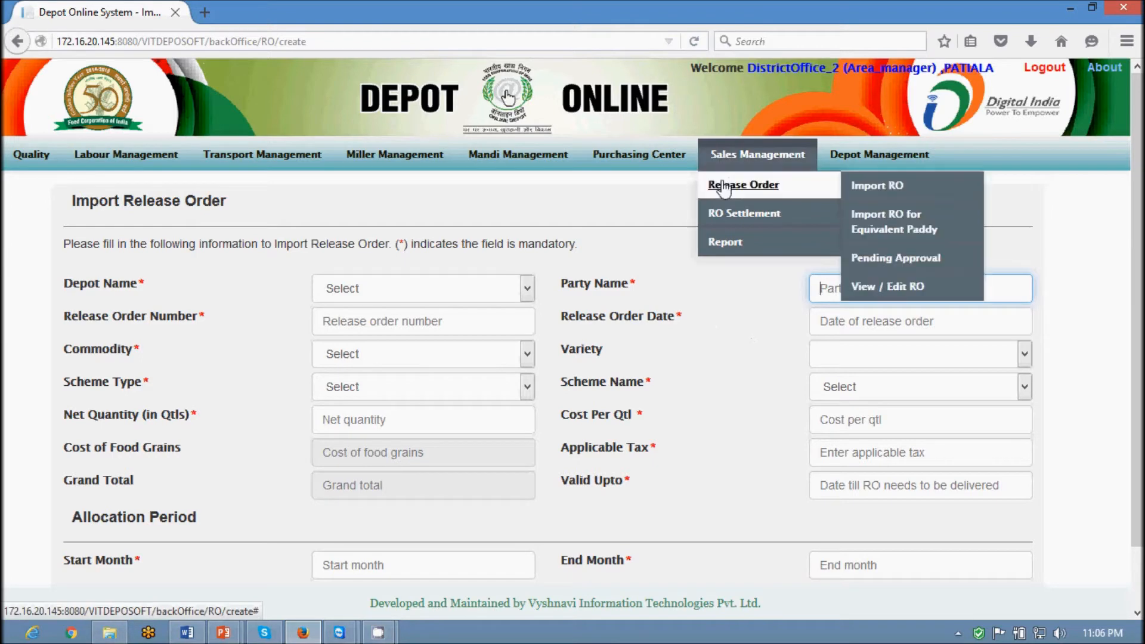
{"action": "left_click", "coordinate": [877, 260]}
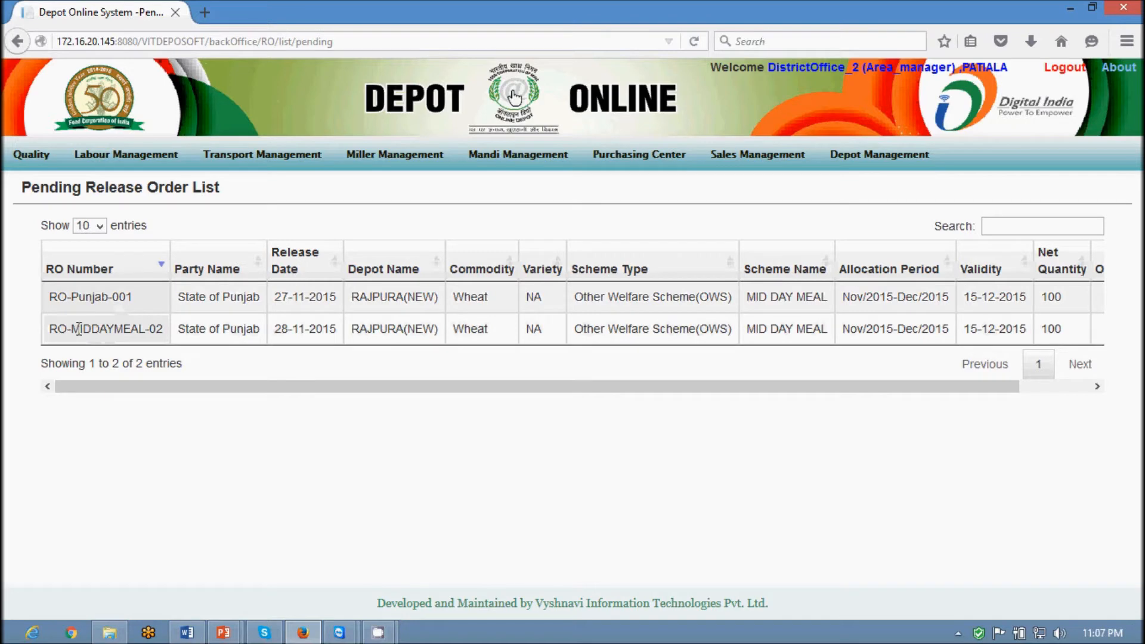
Approve RO-MIDDAYMEAL-02, acknowledge the confirmation, and log out of the area manager account
{"action": "left_click_drag", "start_coordinate": [58, 328], "coordinate": [159, 327]}
{"action": "left_click", "coordinate": [161, 325]}
{"action": "left_click_drag", "start_coordinate": [863, 388], "coordinate": [934, 388]}
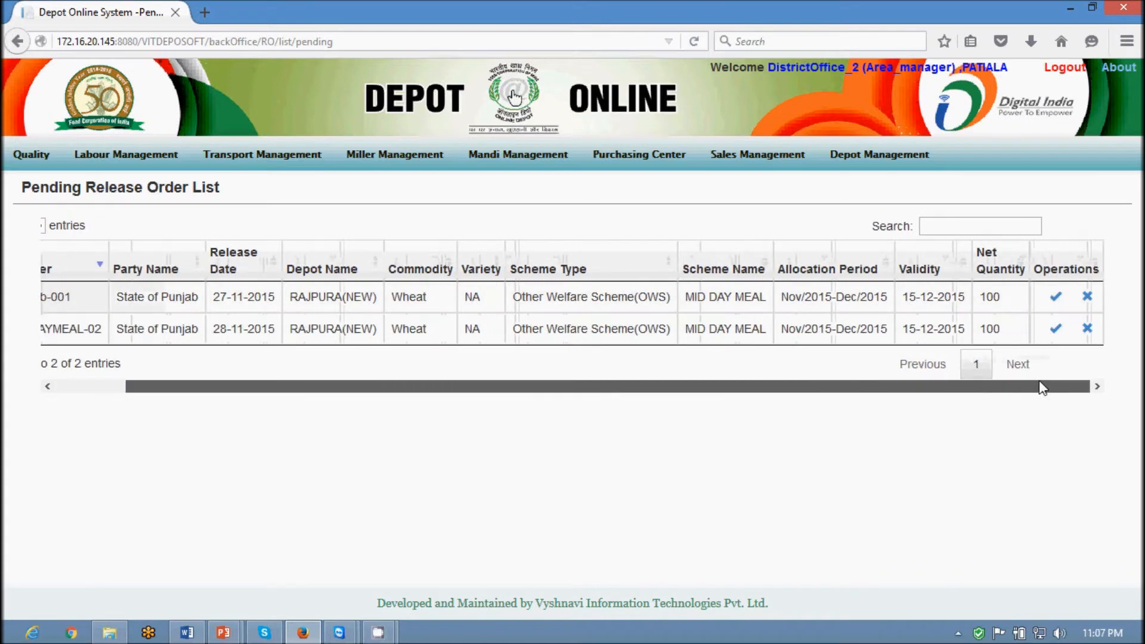
{"action": "left_click", "coordinate": [1058, 332]}
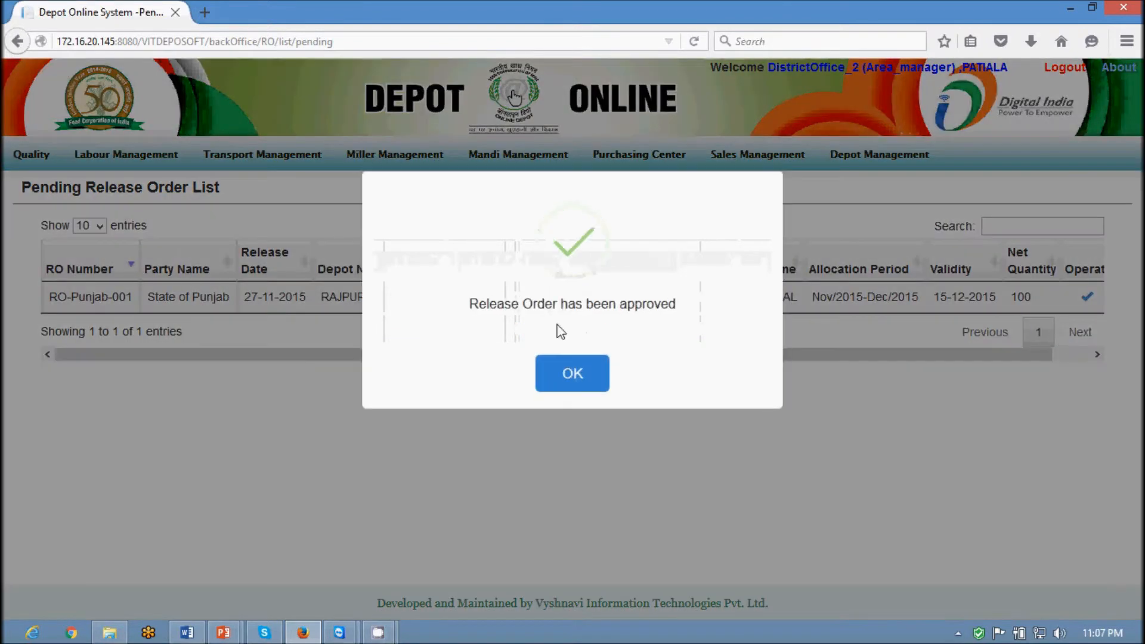
{"action": "left_click", "coordinate": [564, 374]}
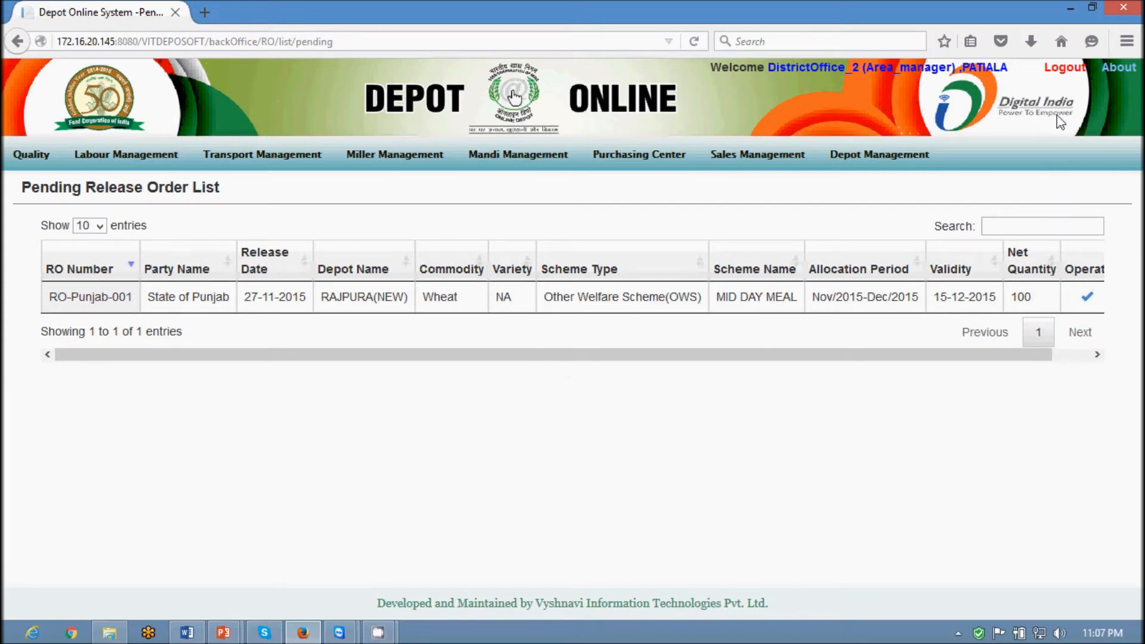
{"action": "left_click", "coordinate": [1058, 73]}
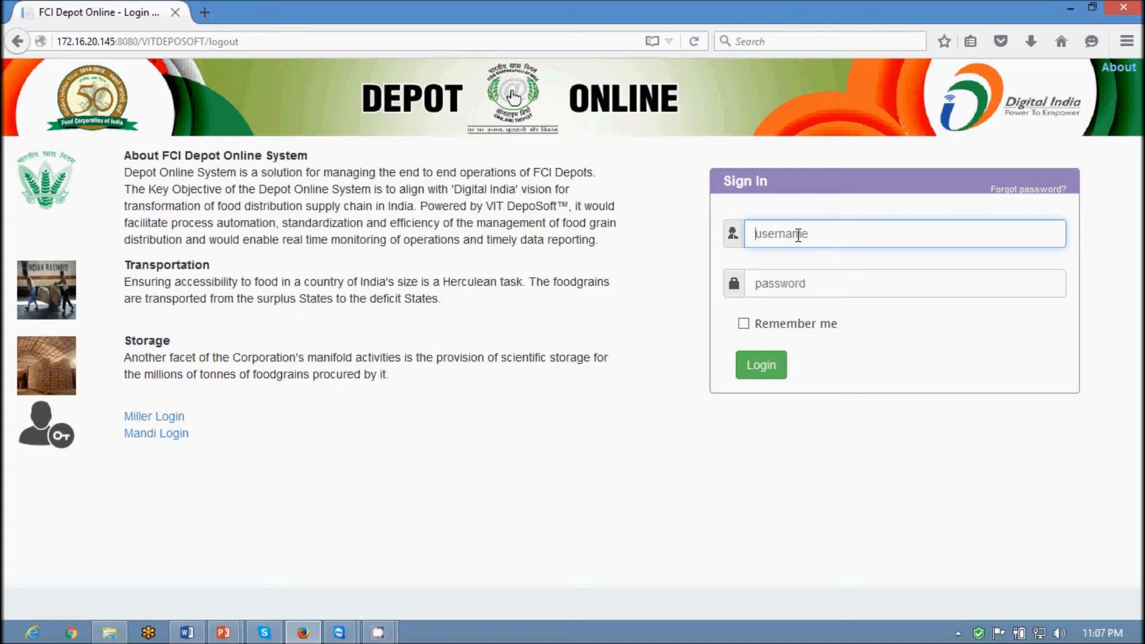
Log in with the depot manager's username and password
{"action": "type", "text": "rajpura office"}
{"action": "key", "text": "Tab"}
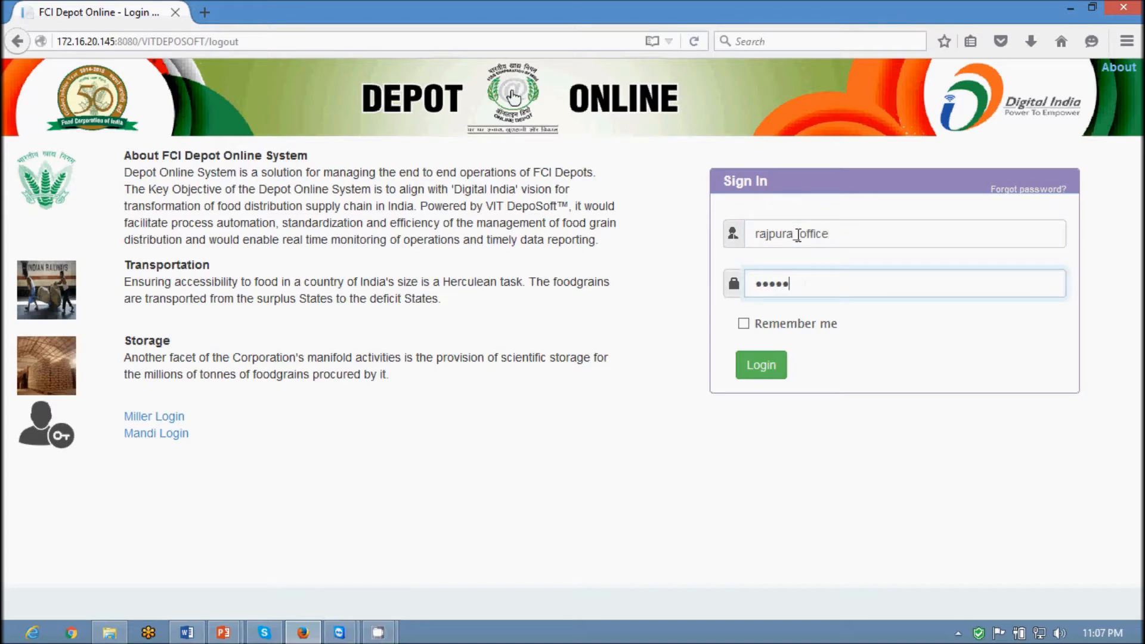
{"action": "key", "text": "Return"}
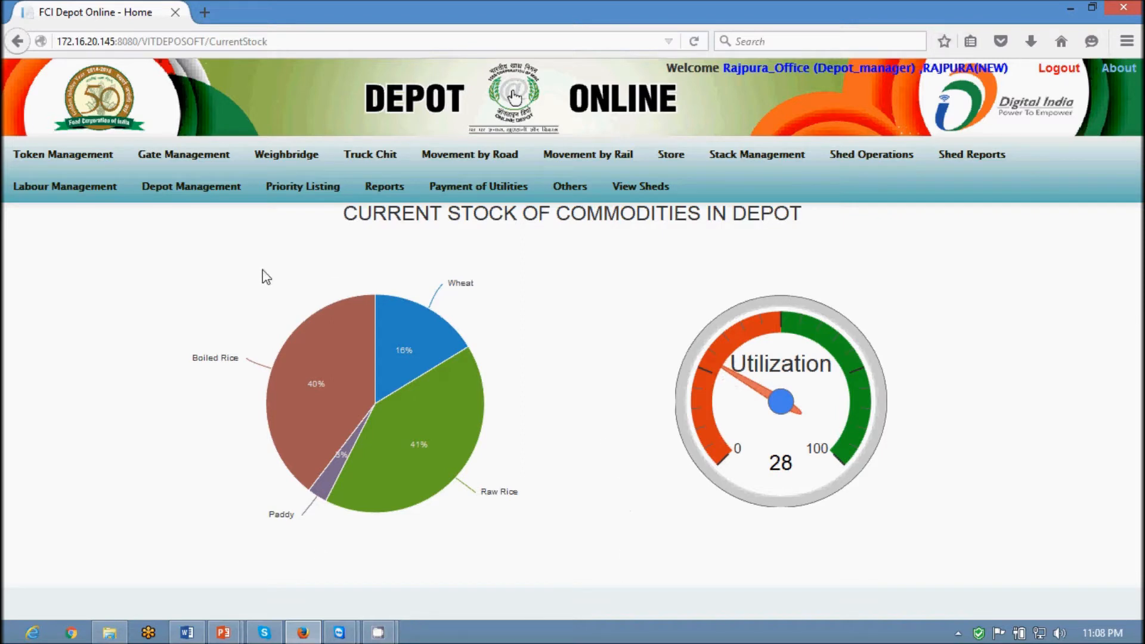
Pull out the Raw Rice, then the Wheat share of the stock pie chart
{"action": "left_click", "coordinate": [414, 456]}
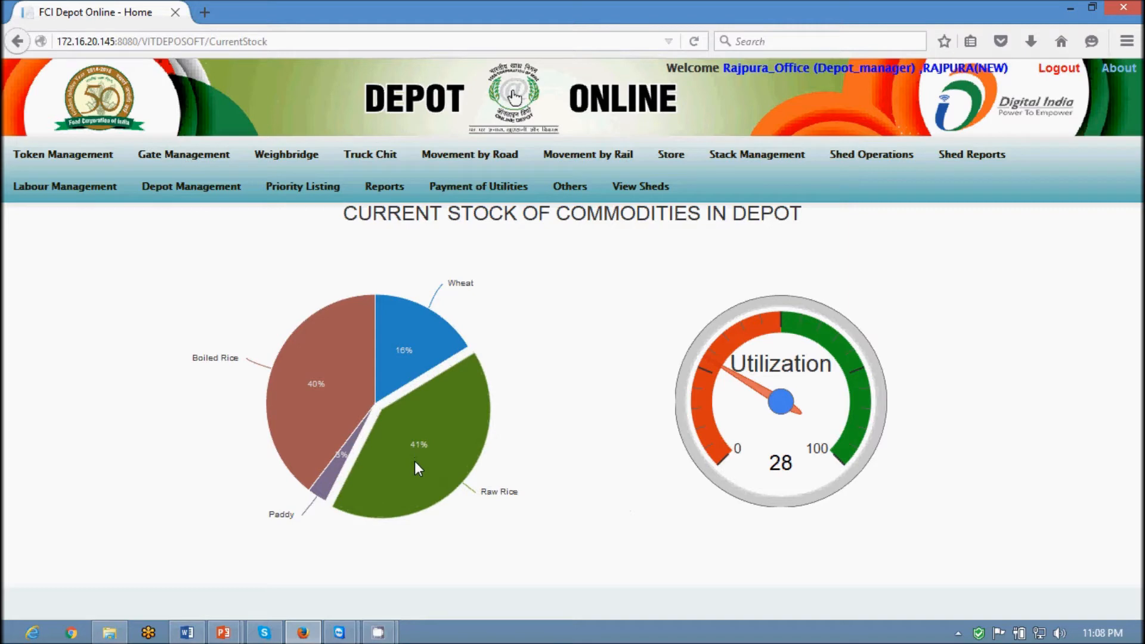
{"action": "left_click", "coordinate": [430, 485]}
{"action": "left_click", "coordinate": [411, 369]}
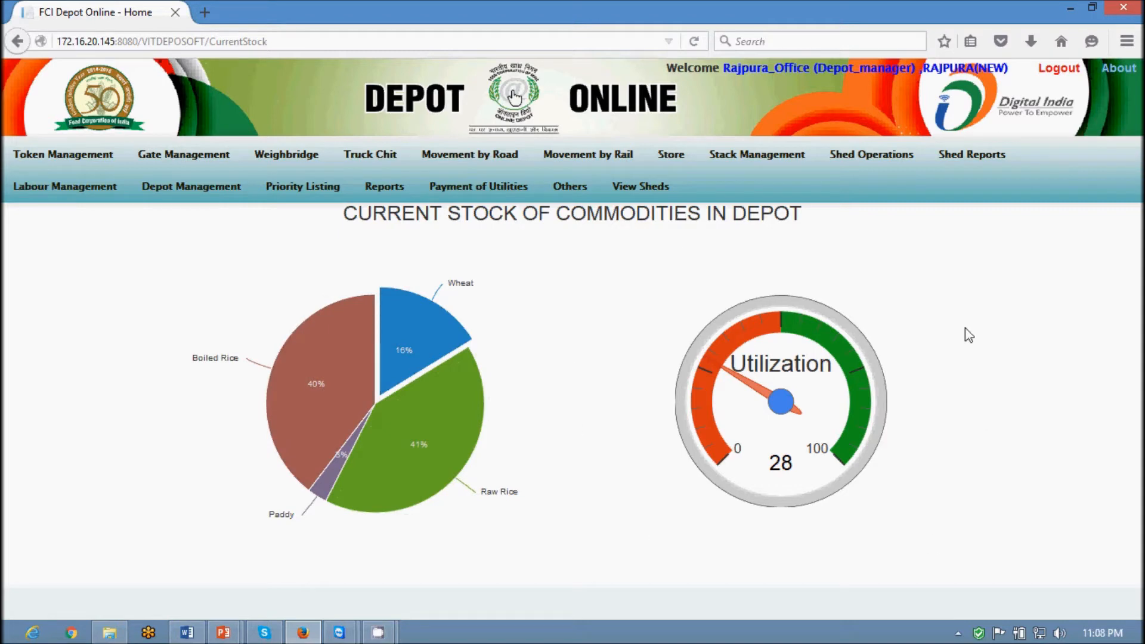
Open the depot's sheds, view shed 3's stacks, and open stack 3A01's history report
{"action": "left_click", "coordinate": [635, 194]}
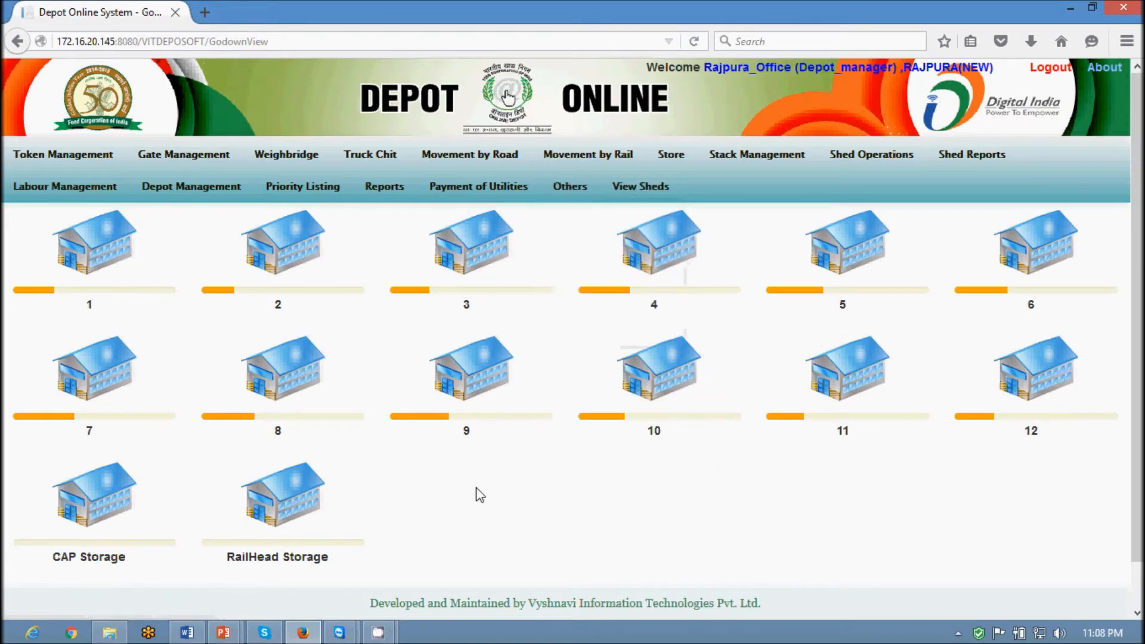
{"action": "mouse_move", "coordinate": [72, 254]}
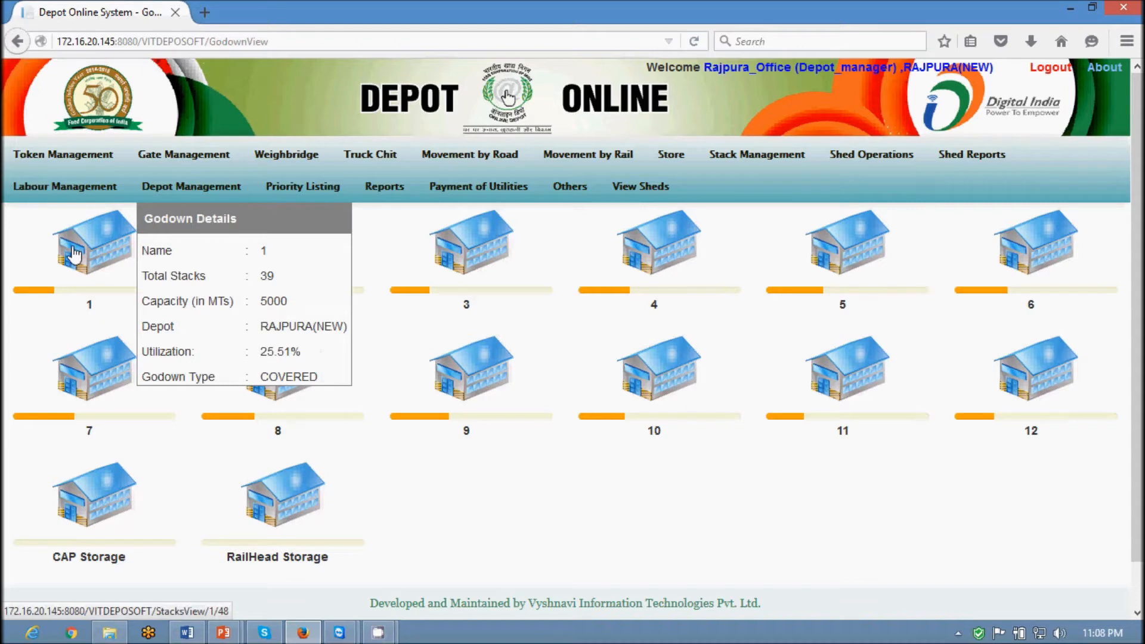
{"action": "left_click", "coordinate": [454, 248]}
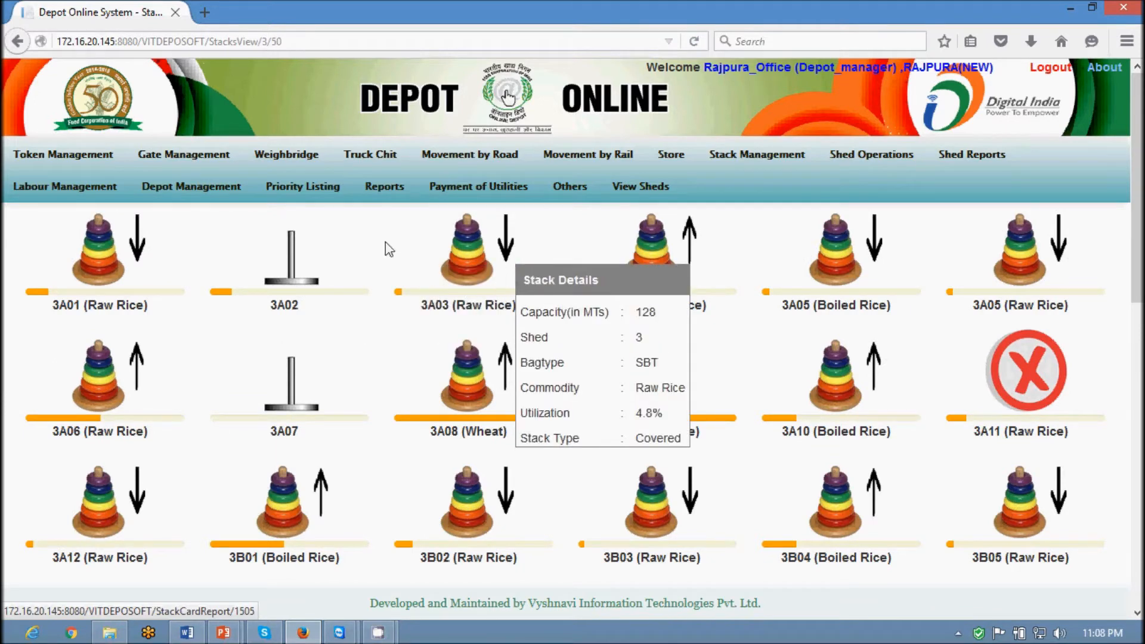
{"action": "mouse_move", "coordinate": [218, 247]}
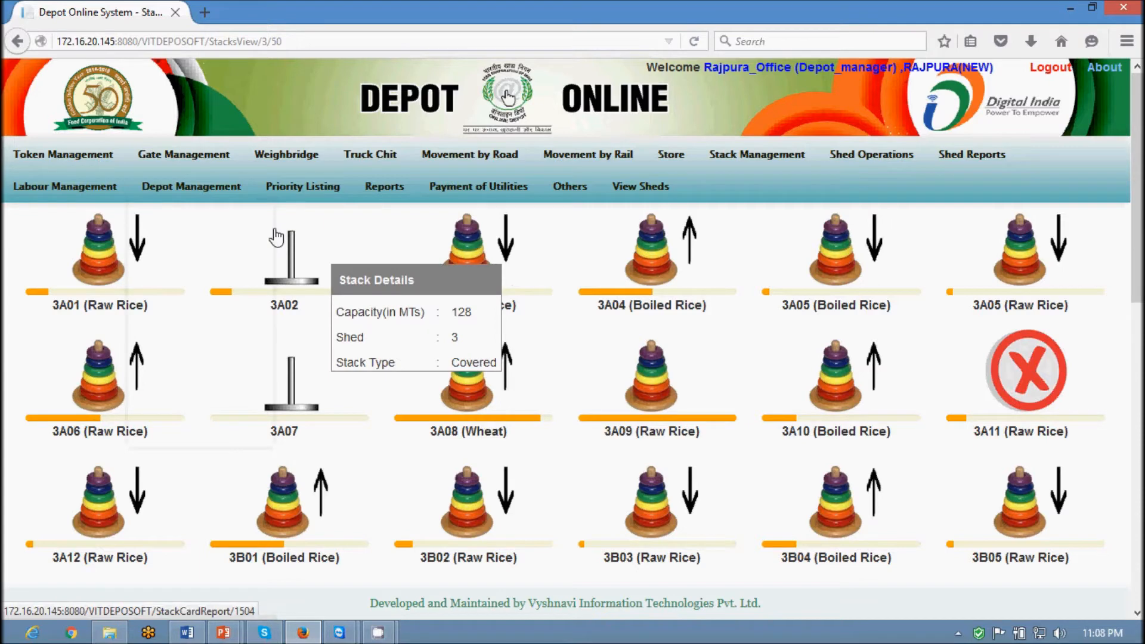
{"action": "mouse_move", "coordinate": [93, 239]}
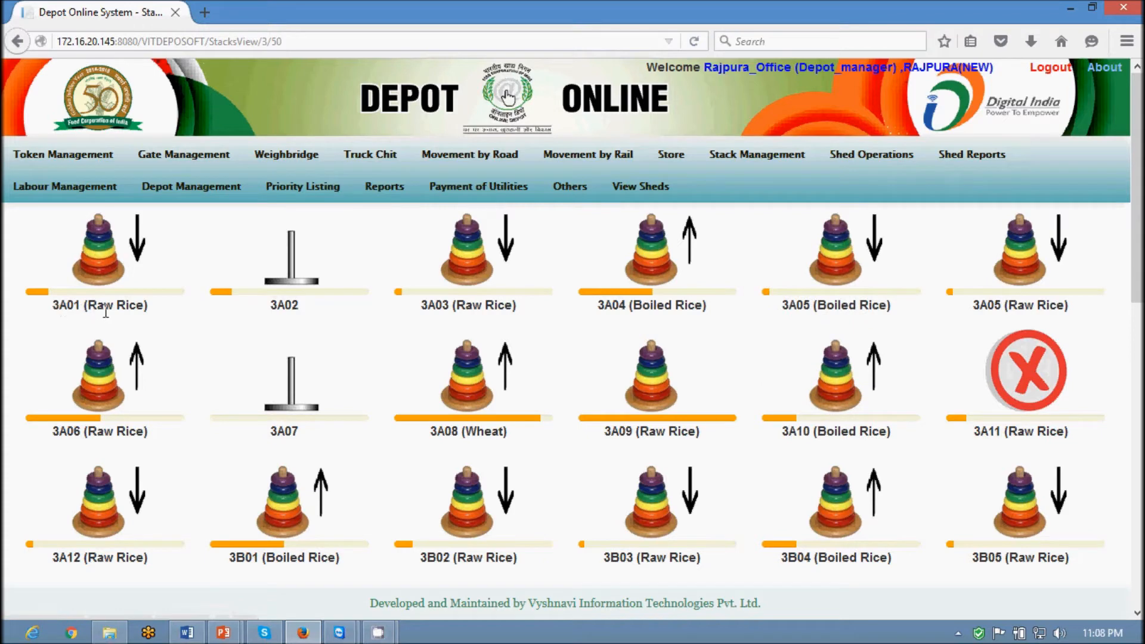
{"action": "left_click", "coordinate": [113, 260]}
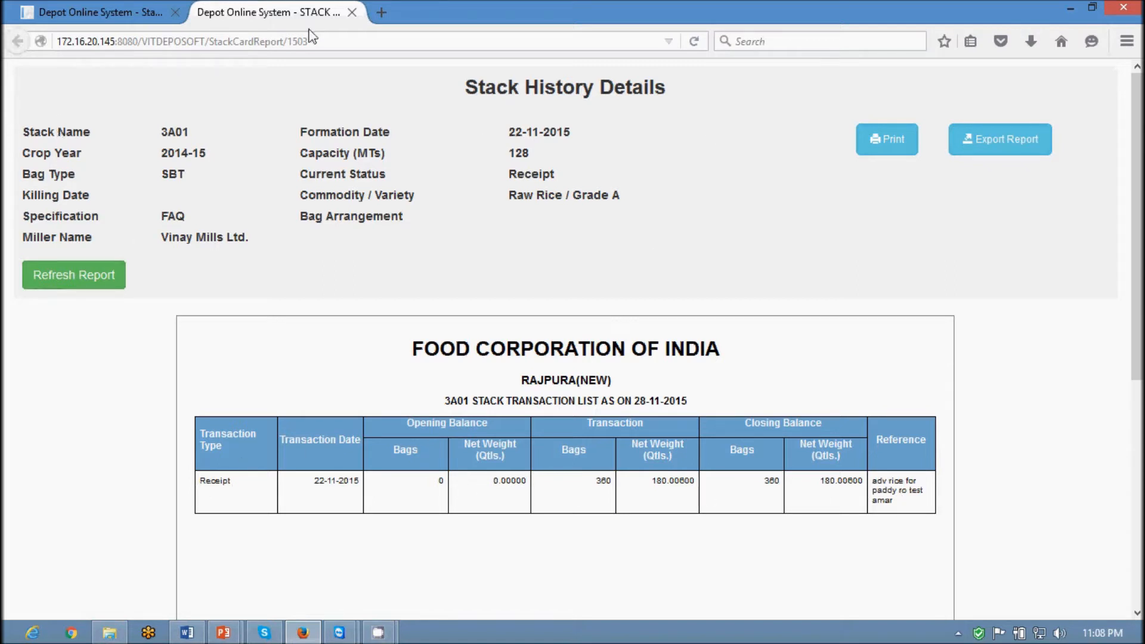
Close the 3A01 stack history report and look through the Reports submenus
{"action": "left_click", "coordinate": [352, 12]}
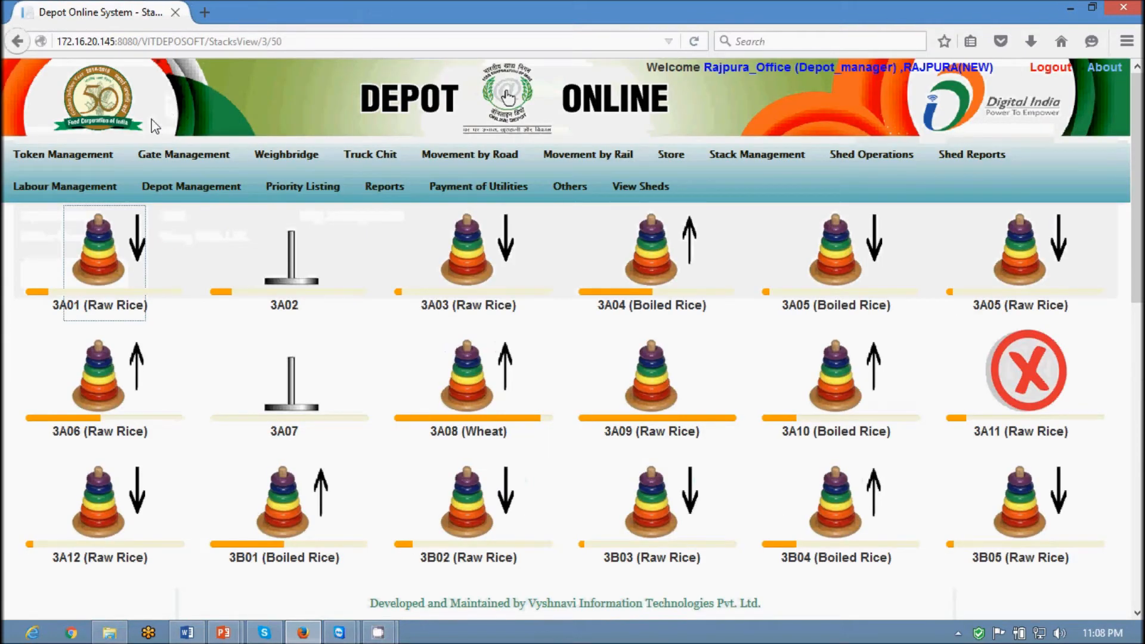
{"action": "mouse_move", "coordinate": [87, 167]}
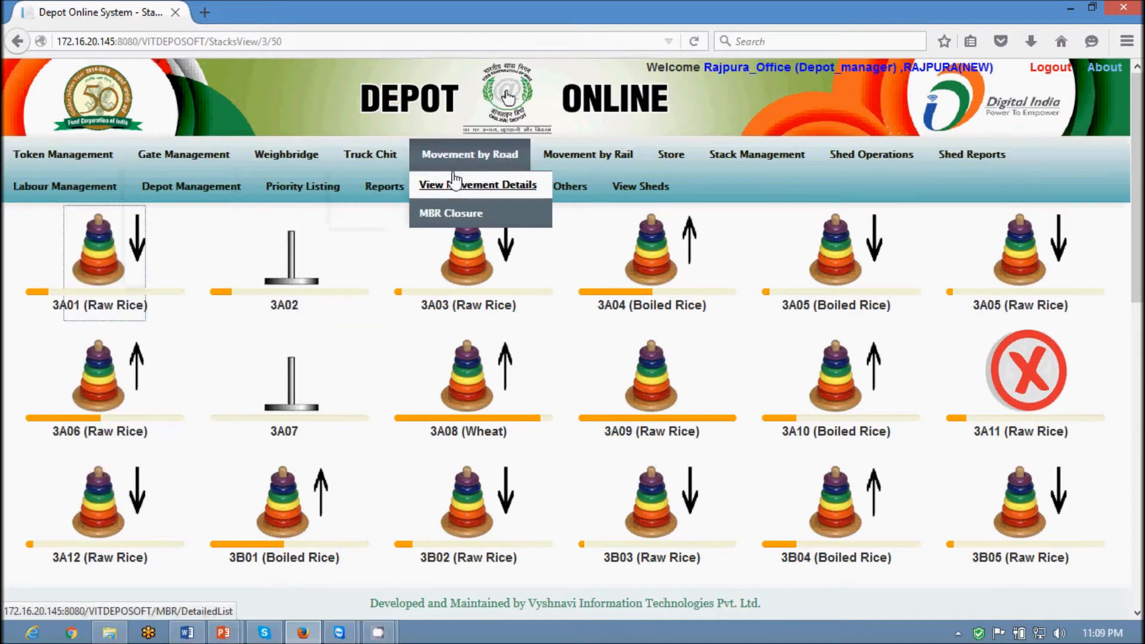
{"action": "mouse_move", "coordinate": [902, 168]}
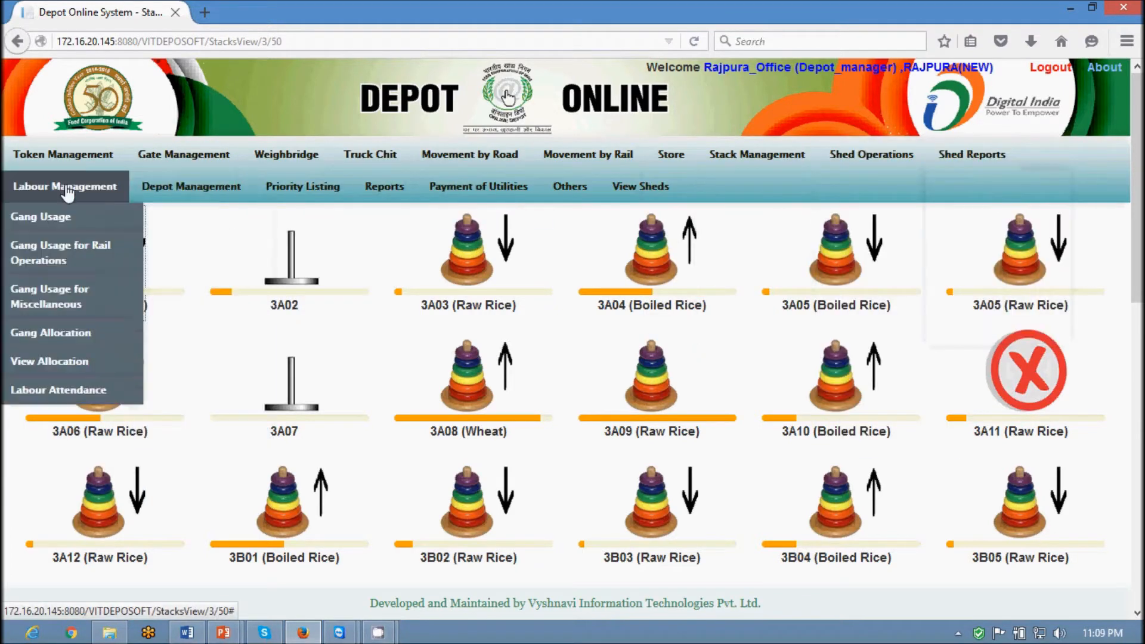
{"action": "mouse_move", "coordinate": [198, 193]}
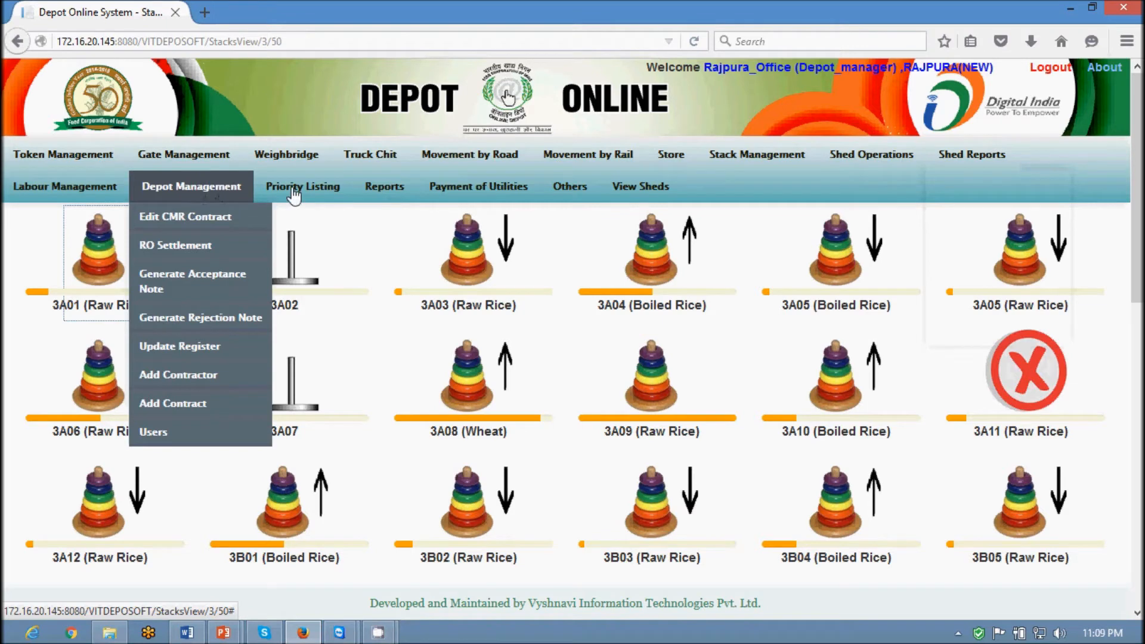
{"action": "mouse_move", "coordinate": [373, 194]}
{"action": "mouse_move", "coordinate": [383, 226]}
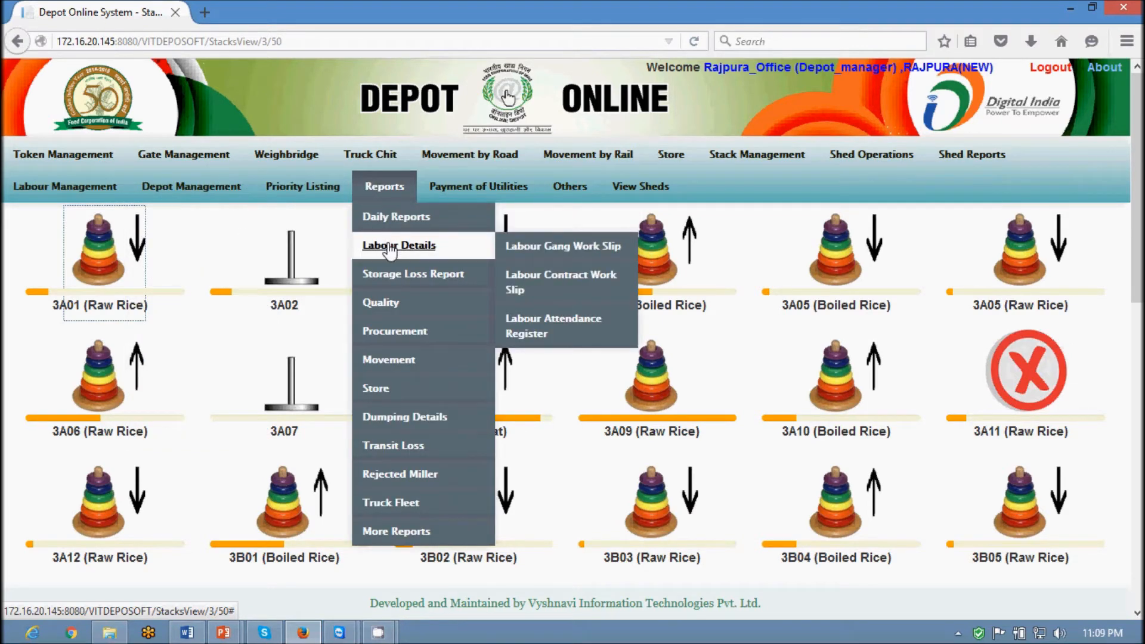
{"action": "mouse_move", "coordinate": [389, 304]}
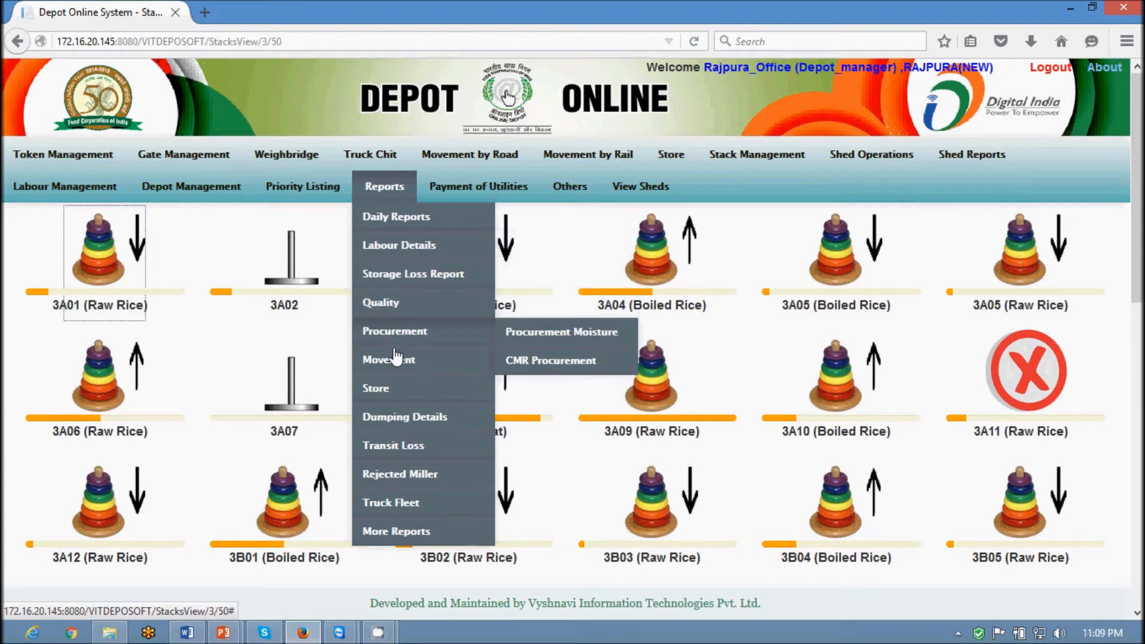
{"action": "mouse_move", "coordinate": [393, 361]}
{"action": "mouse_move", "coordinate": [393, 390]}
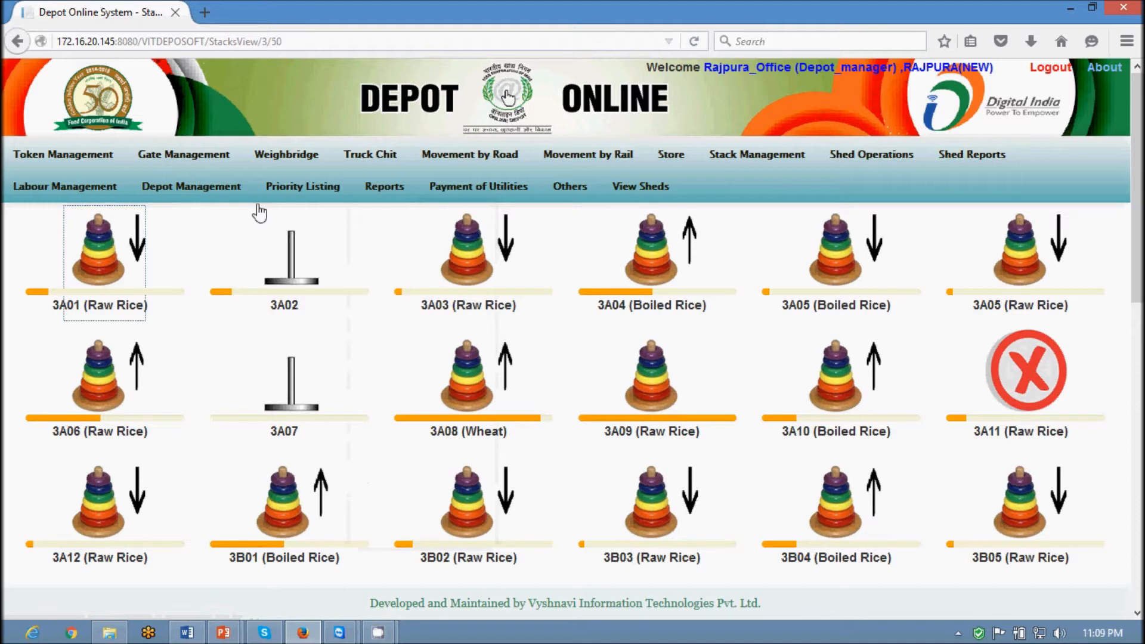
Check stack 3A02's details and log out of the depot manager account
{"action": "mouse_move", "coordinate": [263, 215]}
{"action": "left_click", "coordinate": [1057, 73]}
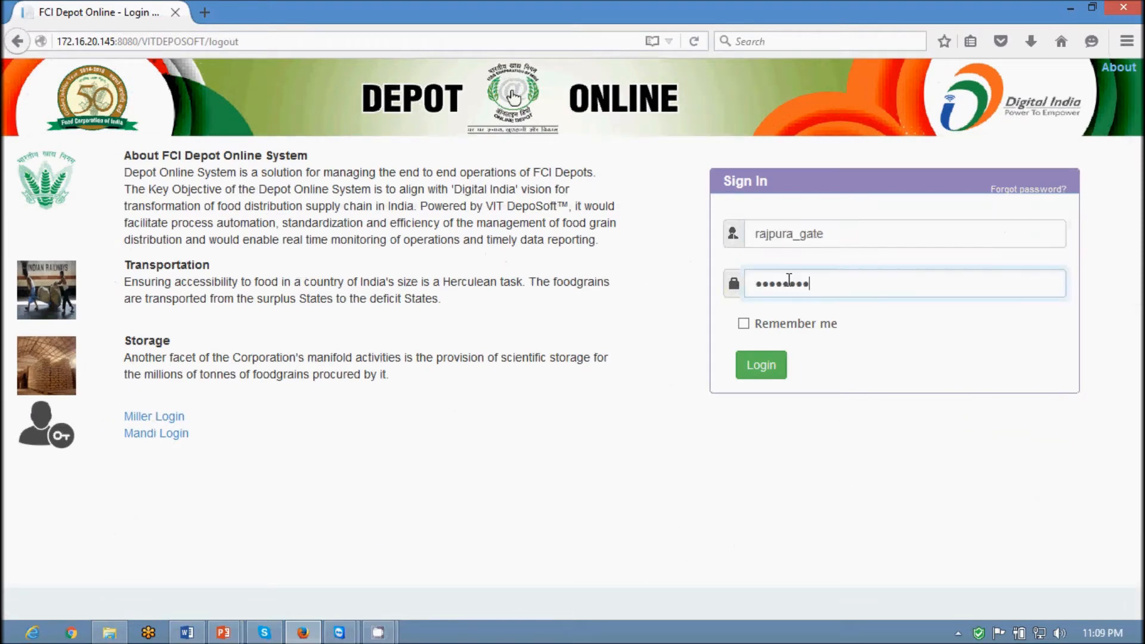
Sign in as the gate operator and open Token Management > Issue to create a token
{"action": "type", "text": "•"}
{"action": "key", "text": "Return"}
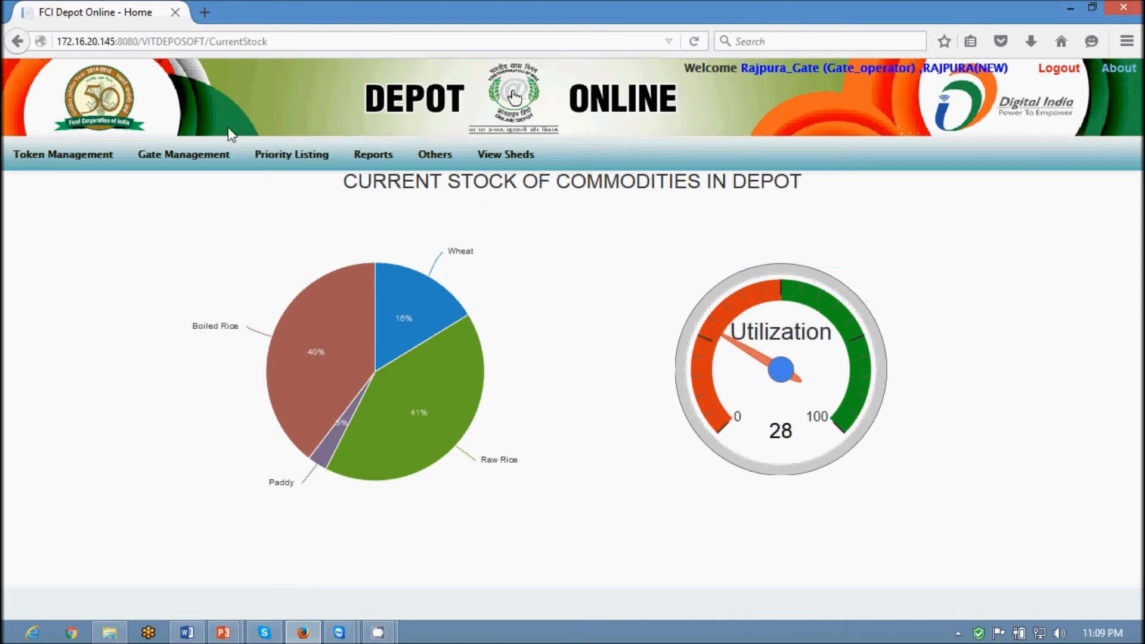
{"action": "mouse_move", "coordinate": [62, 154]}
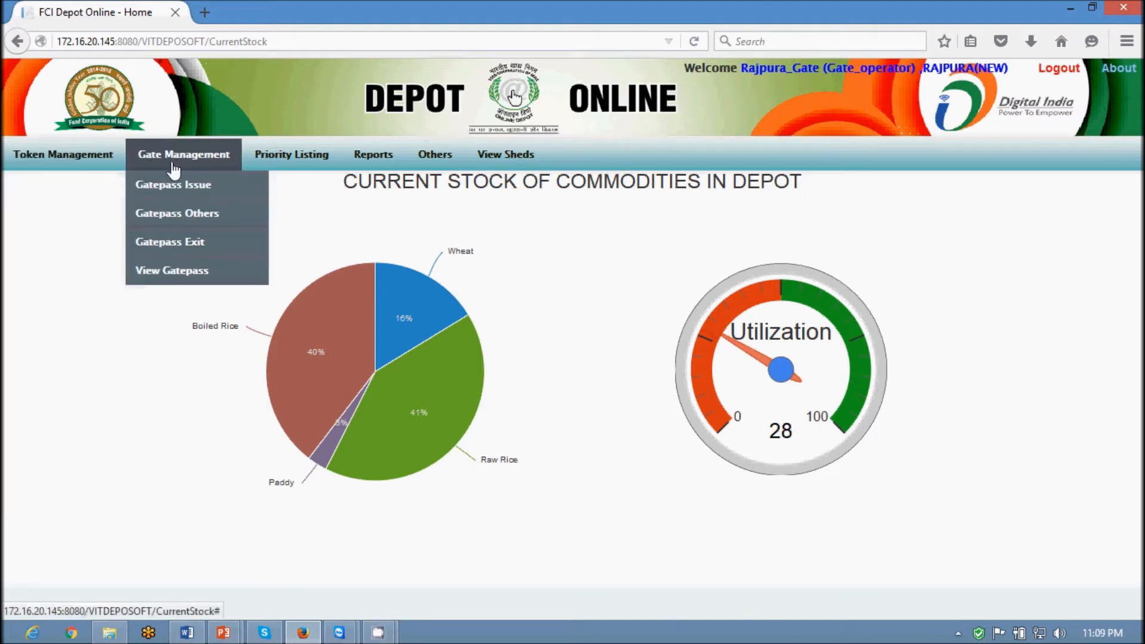
{"action": "mouse_move", "coordinate": [390, 160]}
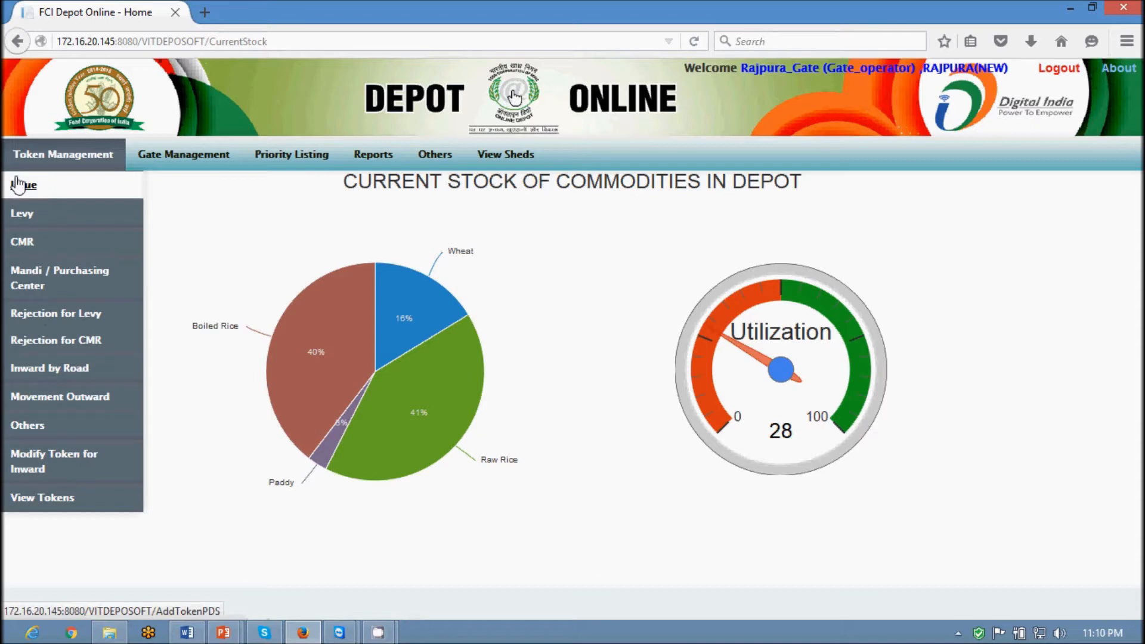
{"action": "mouse_move", "coordinate": [158, 162]}
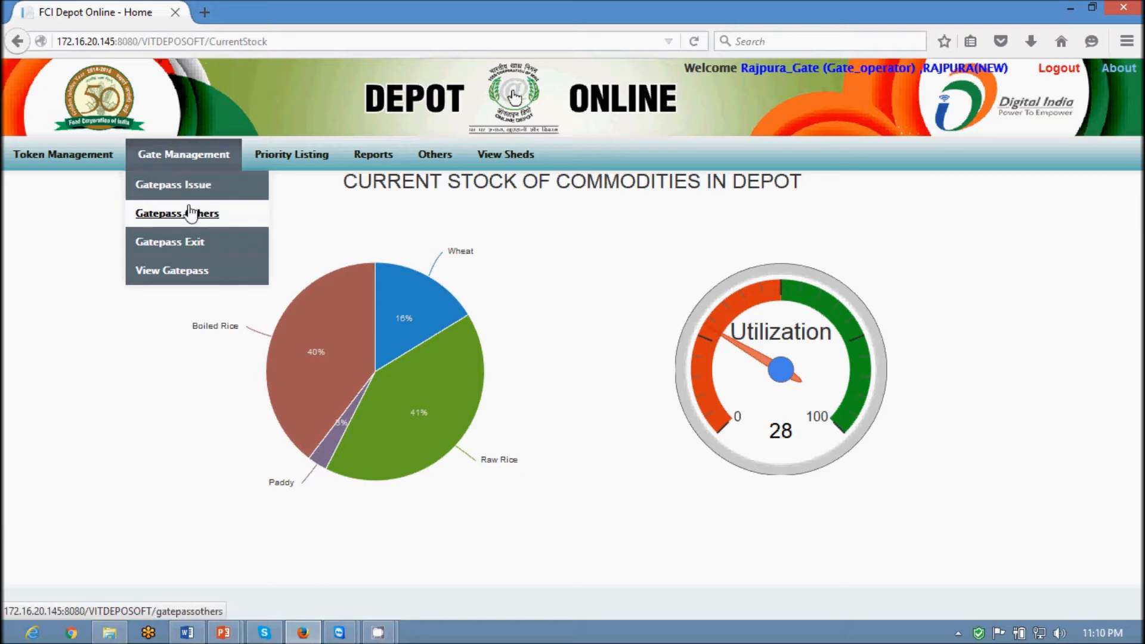
{"action": "mouse_move", "coordinate": [266, 159]}
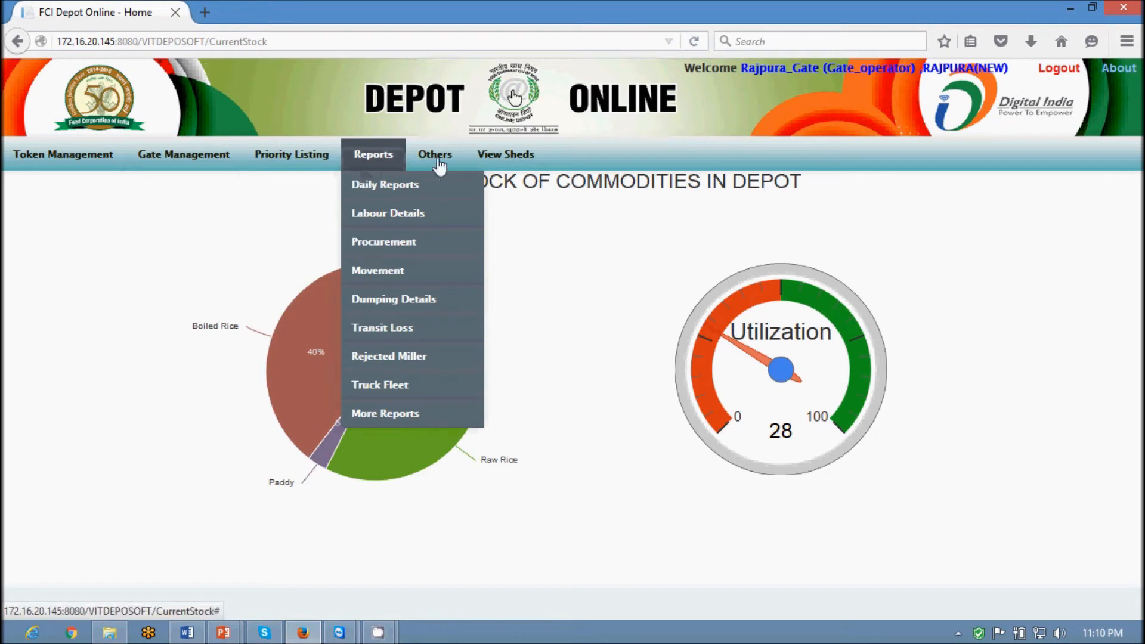
{"action": "mouse_move", "coordinate": [436, 162]}
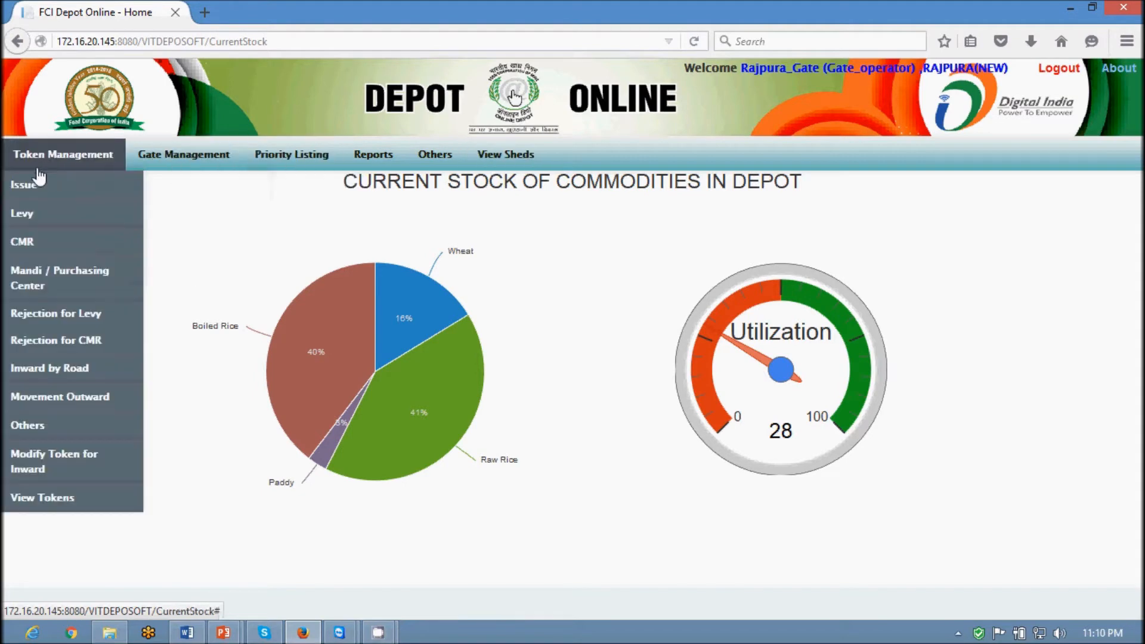
{"action": "left_click", "coordinate": [35, 187]}
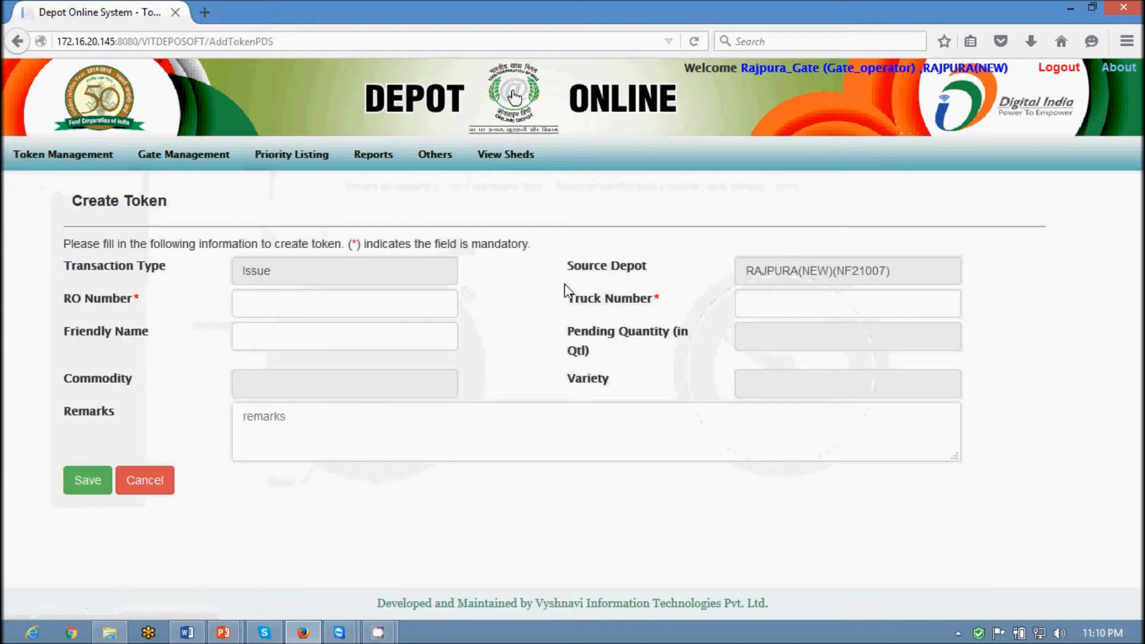
{"action": "left_click", "coordinate": [295, 304]}
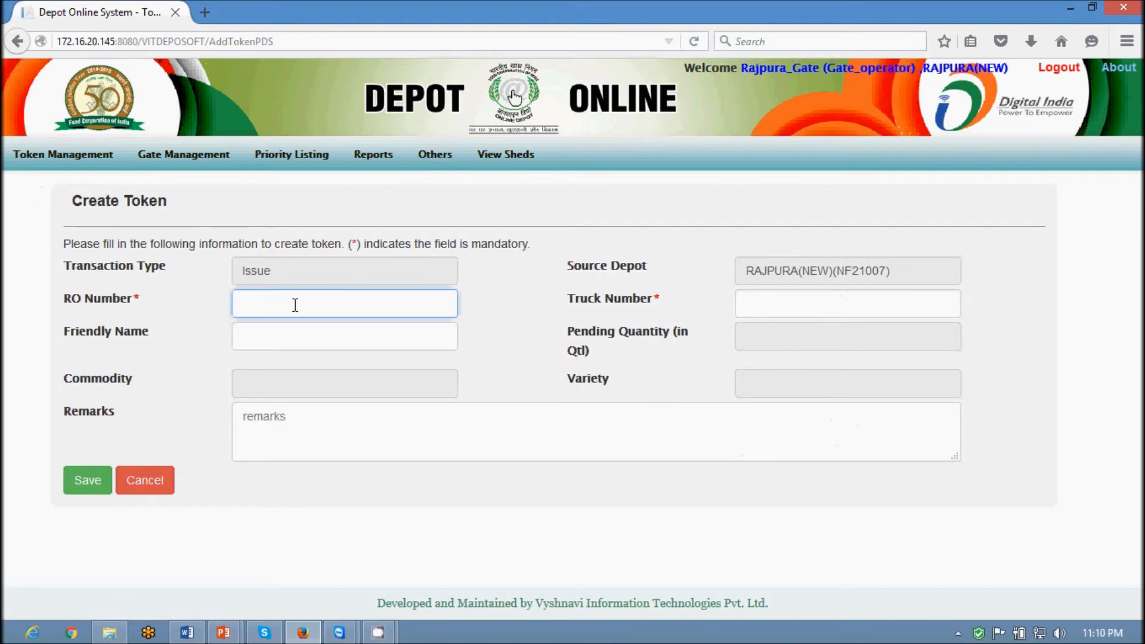
{"action": "type", "text": "R"}
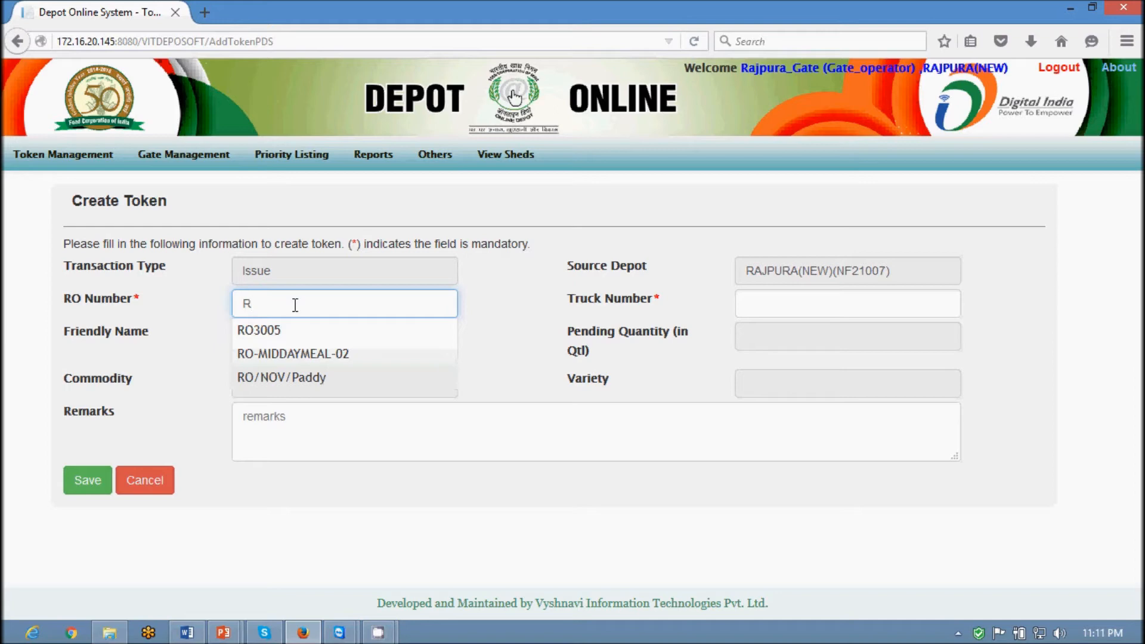
{"action": "left_click", "coordinate": [272, 356]}
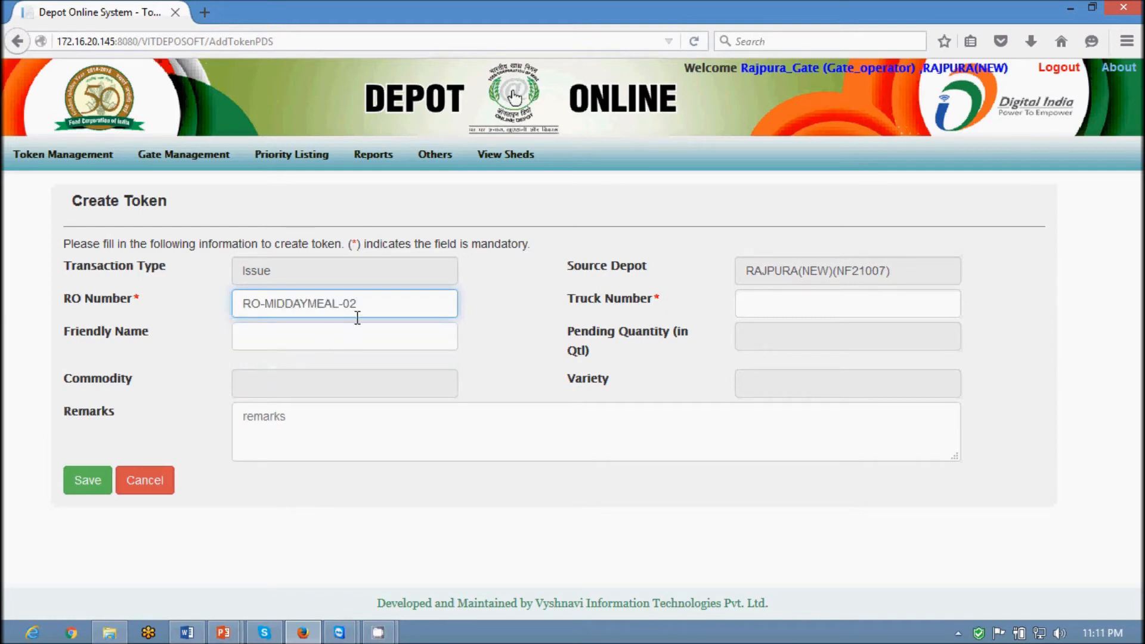
{"action": "left_click", "coordinate": [809, 313]}
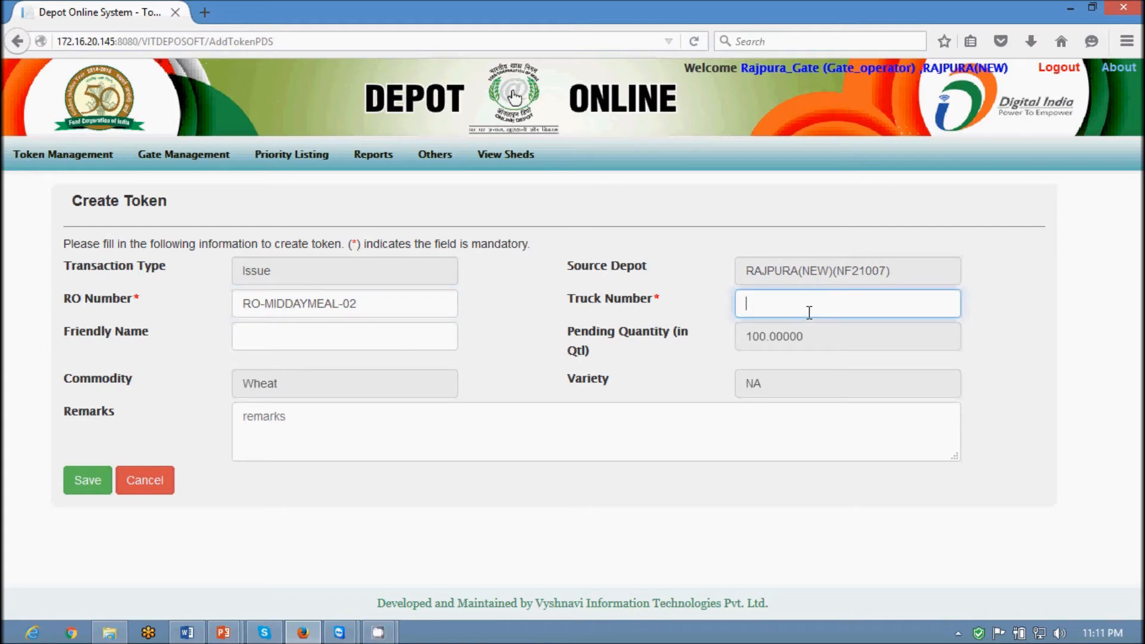
{"action": "type", "text": "PB021001"}
Name the token RO-Wheat-02 and check the auto-filled Wheat commodity and pending 100 quantity
{"action": "left_click", "coordinate": [286, 338]}
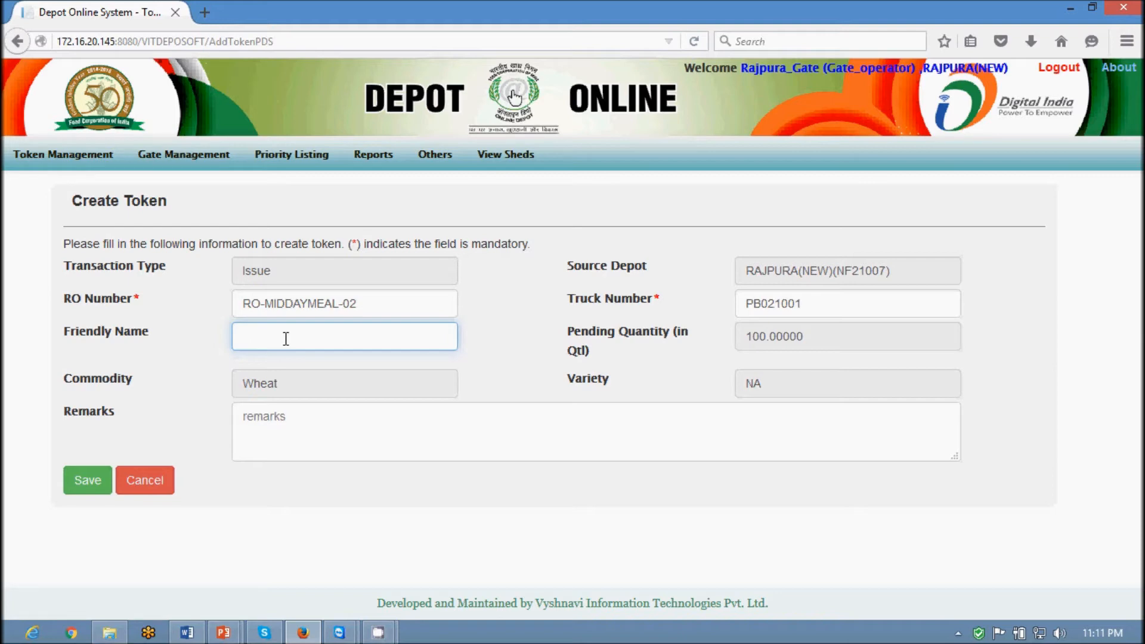
{"action": "type", "text": "RO-Wheat-01"}
{"action": "key", "text": "BackSpace"}
{"action": "type", "text": "2"}
{"action": "left_click", "coordinate": [350, 379]}
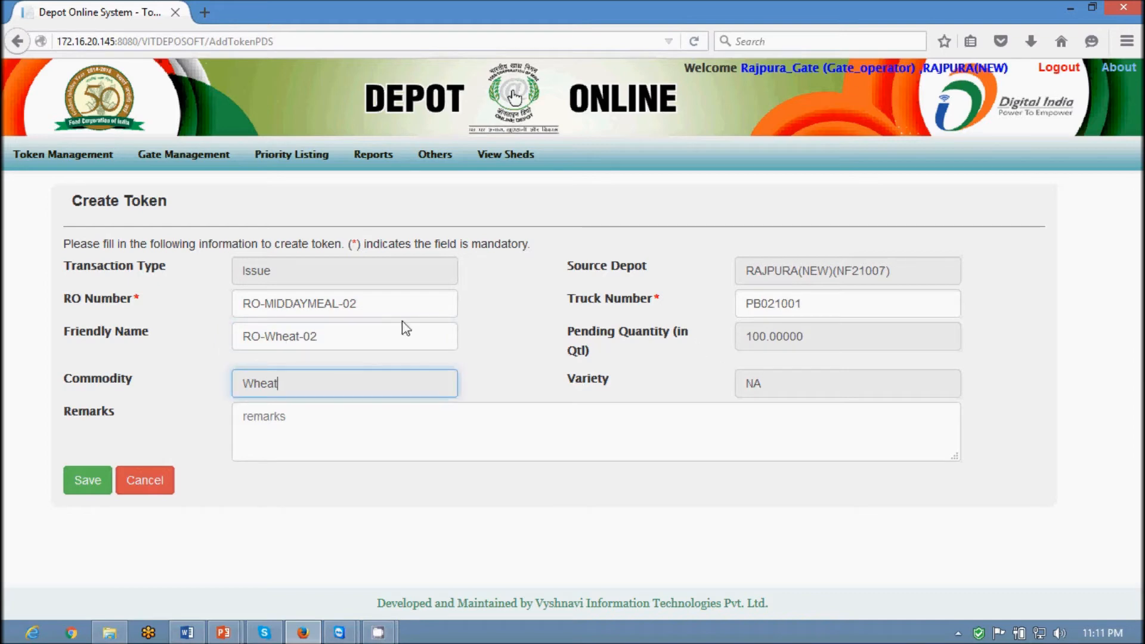
{"action": "left_click_drag", "start_coordinate": [243, 303], "coordinate": [356, 301]}
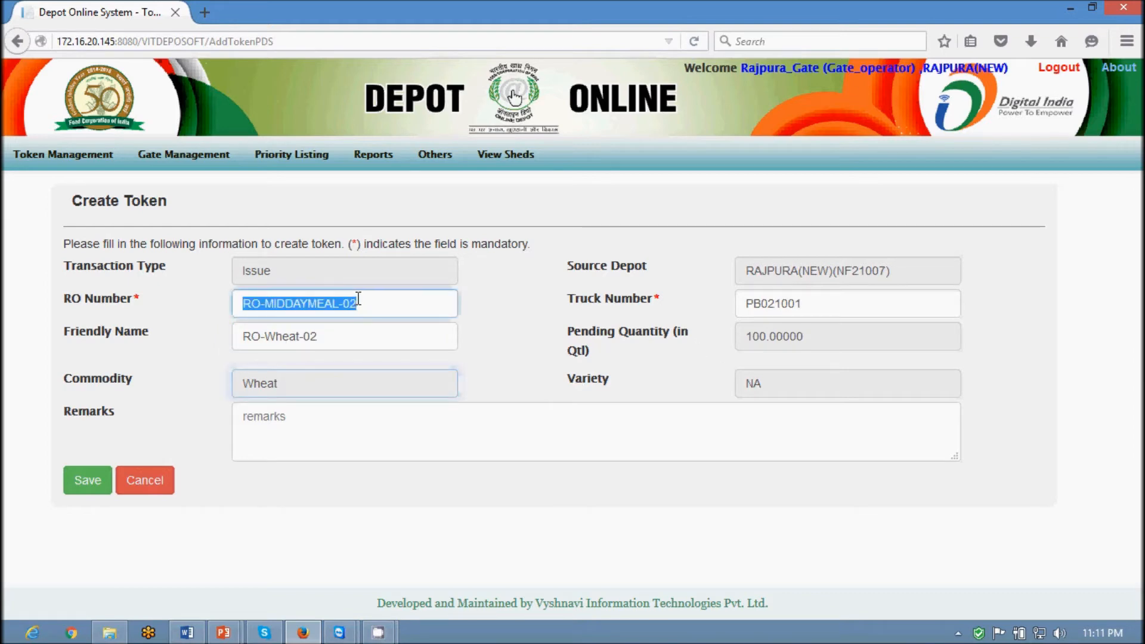
{"action": "left_click", "coordinate": [742, 339]}
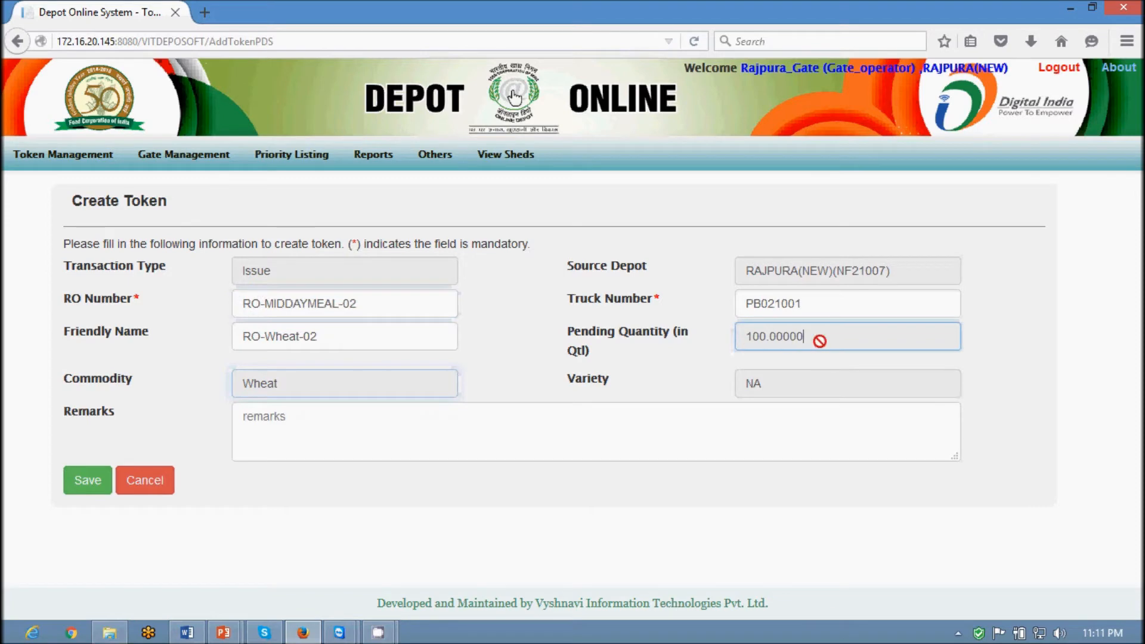
{"action": "left_click_drag", "start_coordinate": [819, 342], "coordinate": [746, 345]}
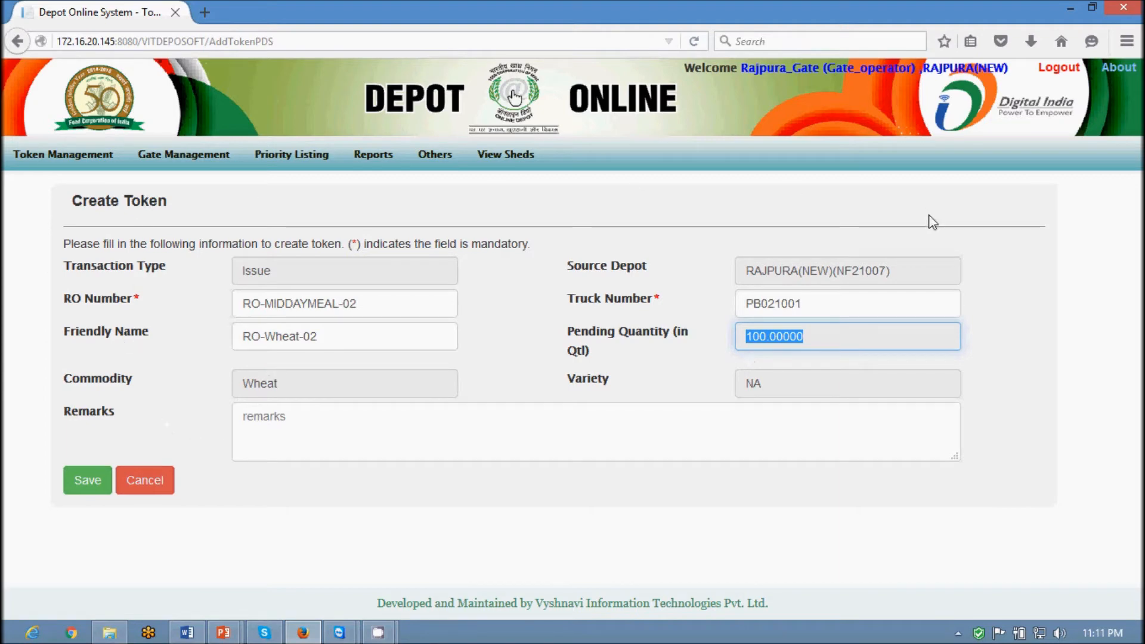
Save the new issue token 87 and print its details slip
{"action": "left_click", "coordinate": [88, 480]}
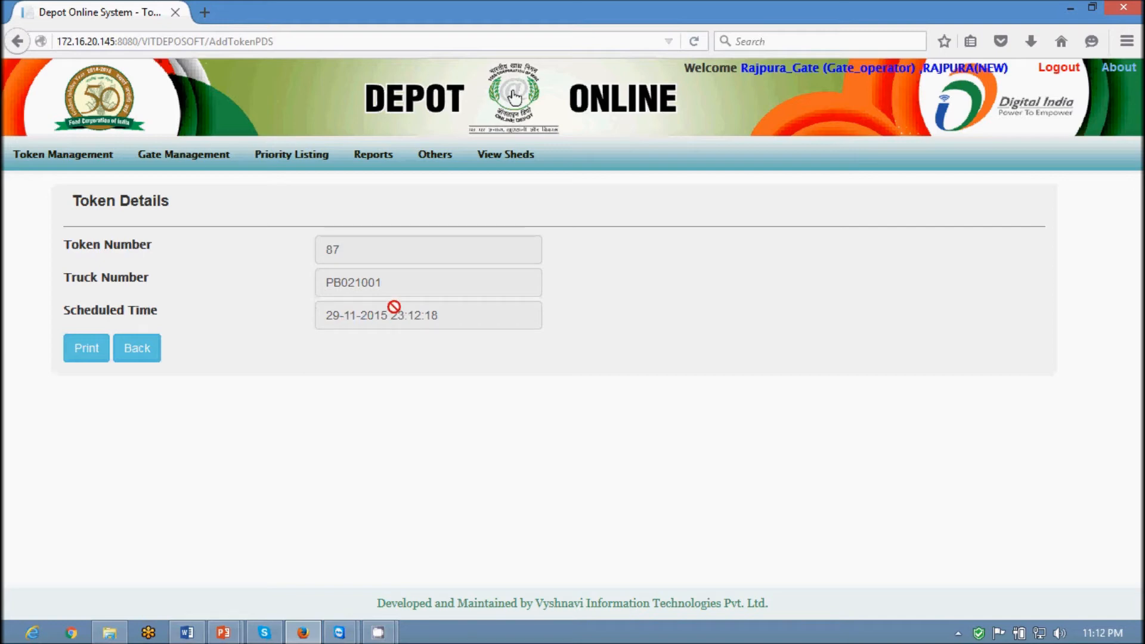
{"action": "left_click", "coordinate": [86, 346]}
{"action": "mouse_move", "coordinate": [142, 159]}
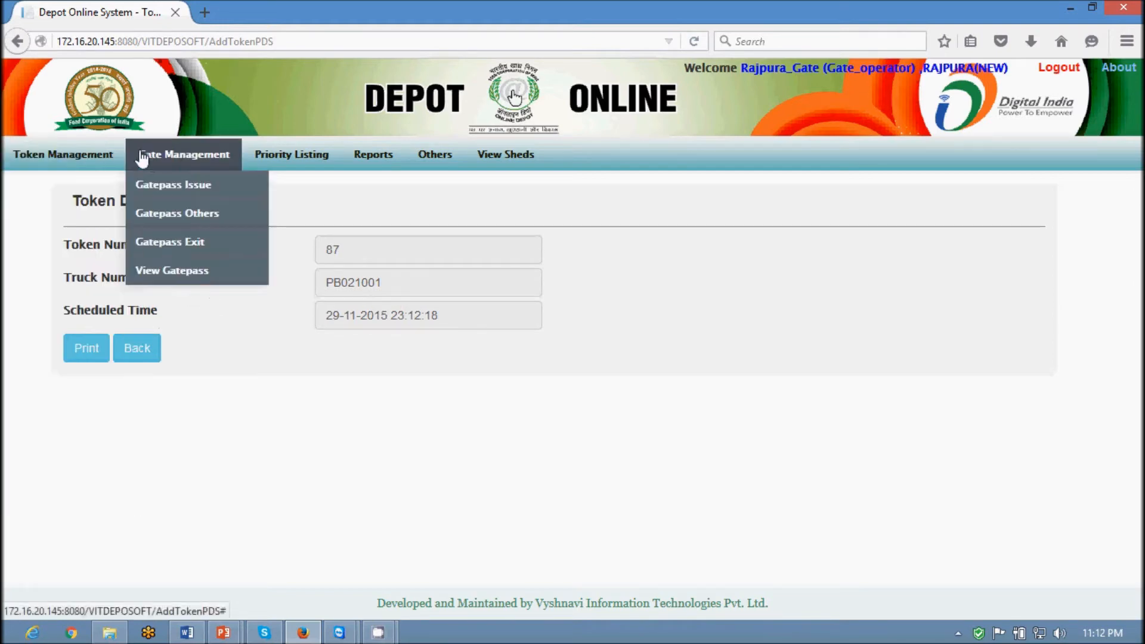
Look up token 87 on the Create Gate Pass form and review its details
{"action": "left_click", "coordinate": [164, 188]}
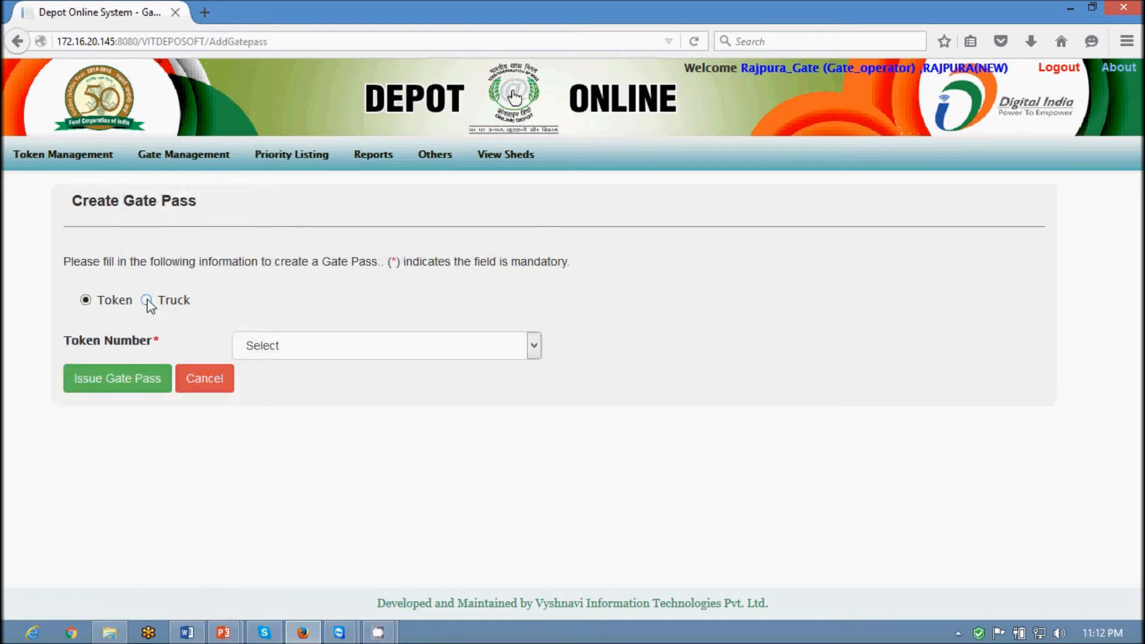
{"action": "left_click", "coordinate": [146, 301]}
{"action": "left_click", "coordinate": [87, 300]}
{"action": "left_click", "coordinate": [331, 348]}
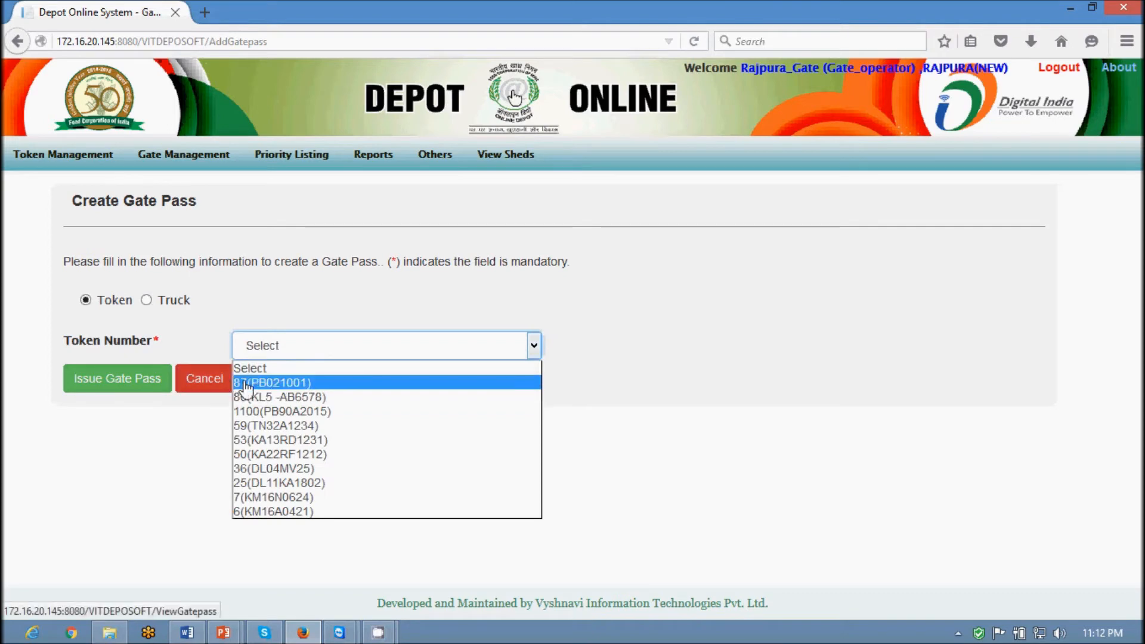
{"action": "left_click", "coordinate": [272, 382]}
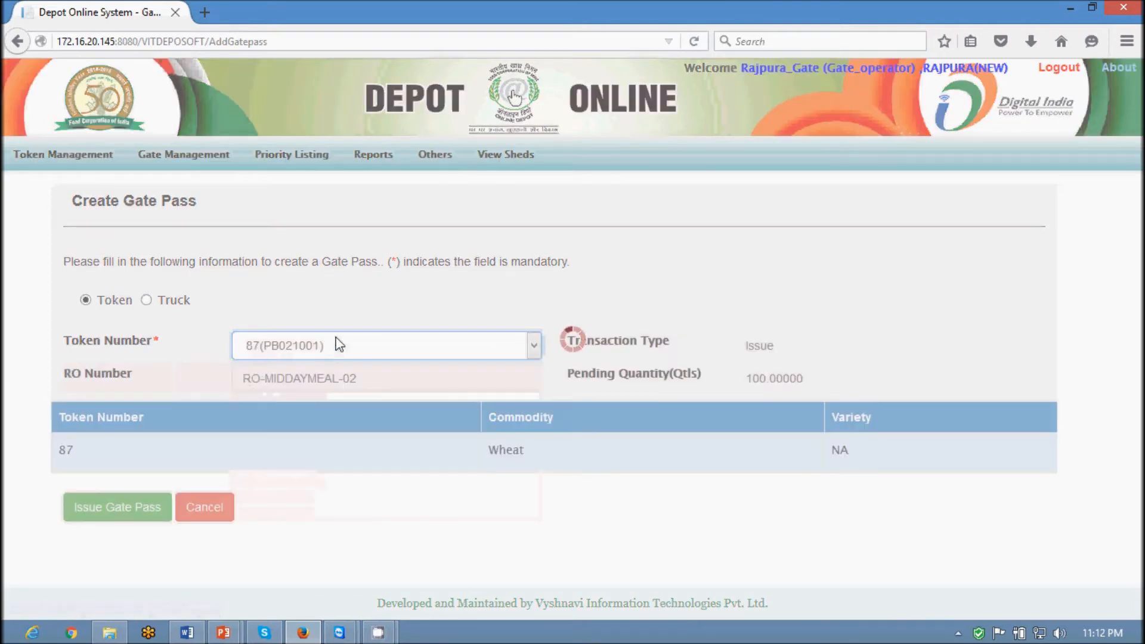
{"action": "scroll", "coordinate": [684, 383], "scroll_direction": "down", "scroll_amount": 3}
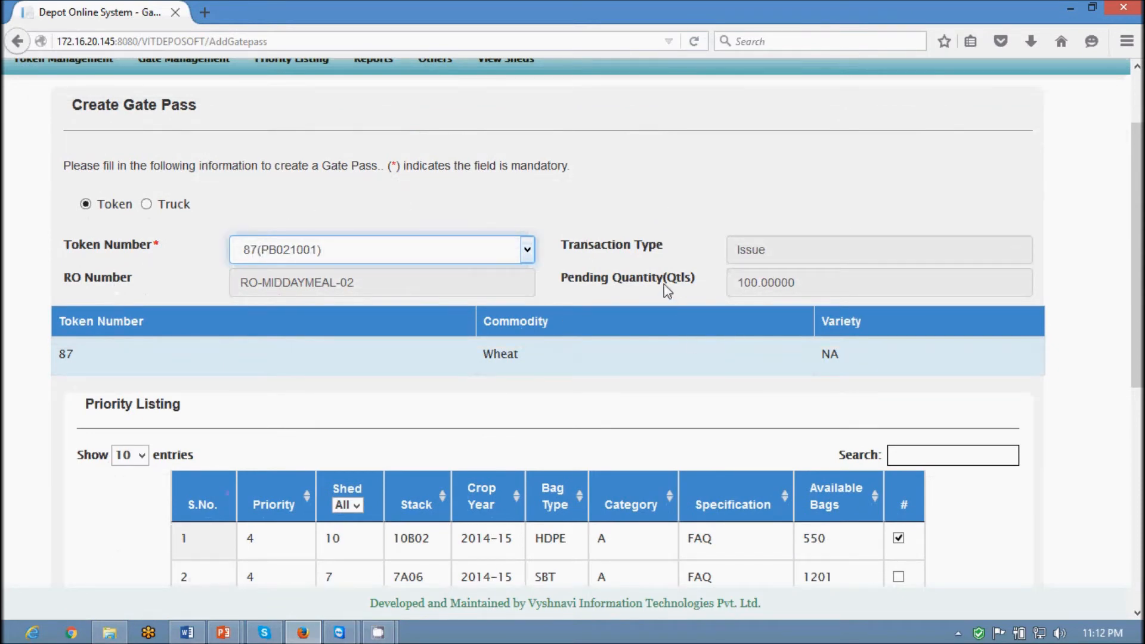
{"action": "scroll", "coordinate": [582, 381], "scroll_direction": "down", "scroll_amount": 5}
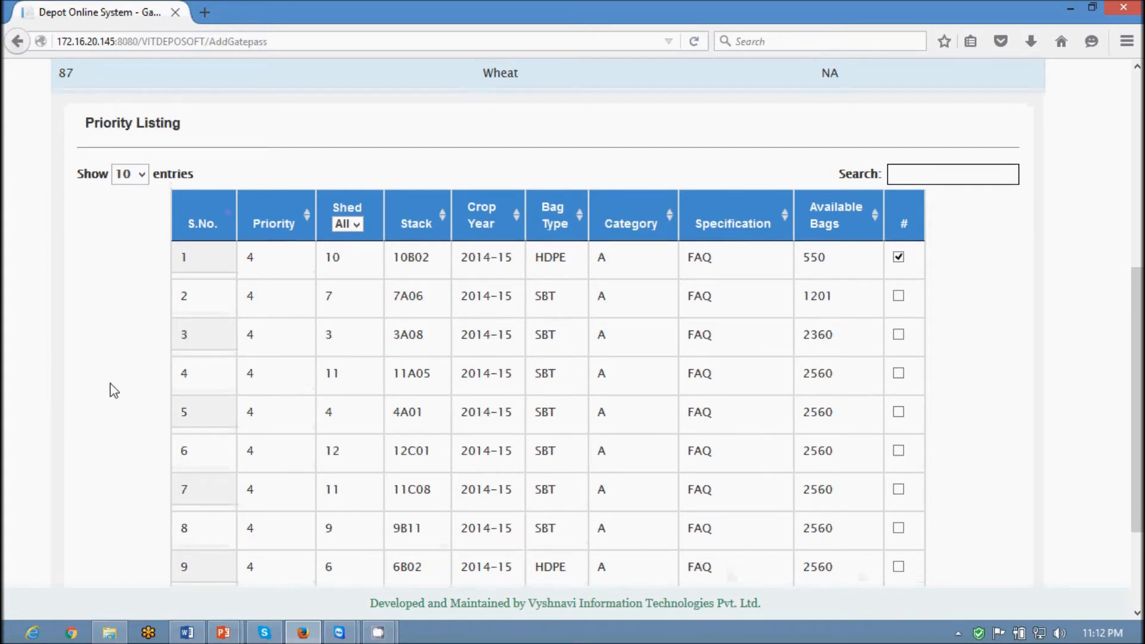
{"action": "scroll", "coordinate": [113, 391], "scroll_direction": "up", "scroll_amount": 5}
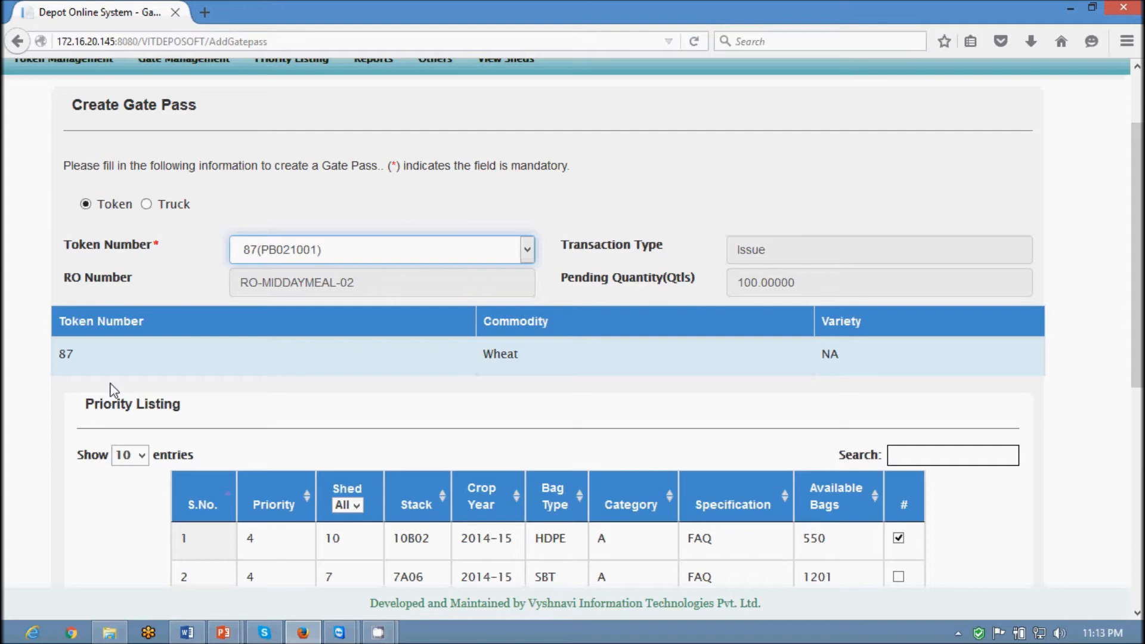
{"action": "scroll", "coordinate": [119, 425], "scroll_direction": "up", "scroll_amount": 3}
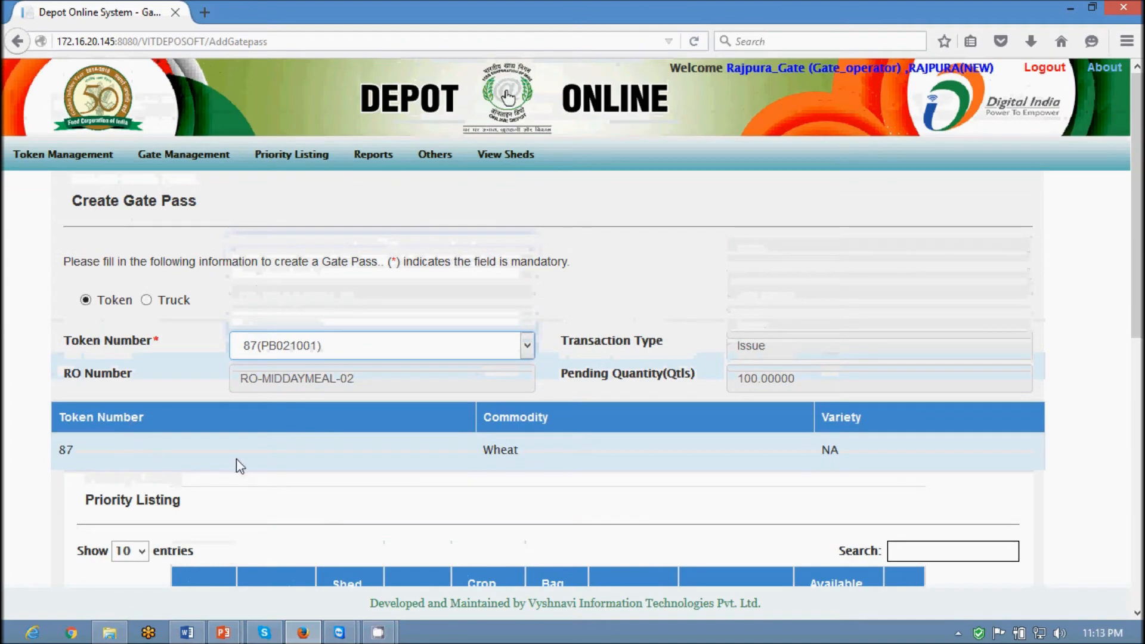
{"action": "scroll", "coordinate": [236, 463], "scroll_direction": "down", "scroll_amount": 3}
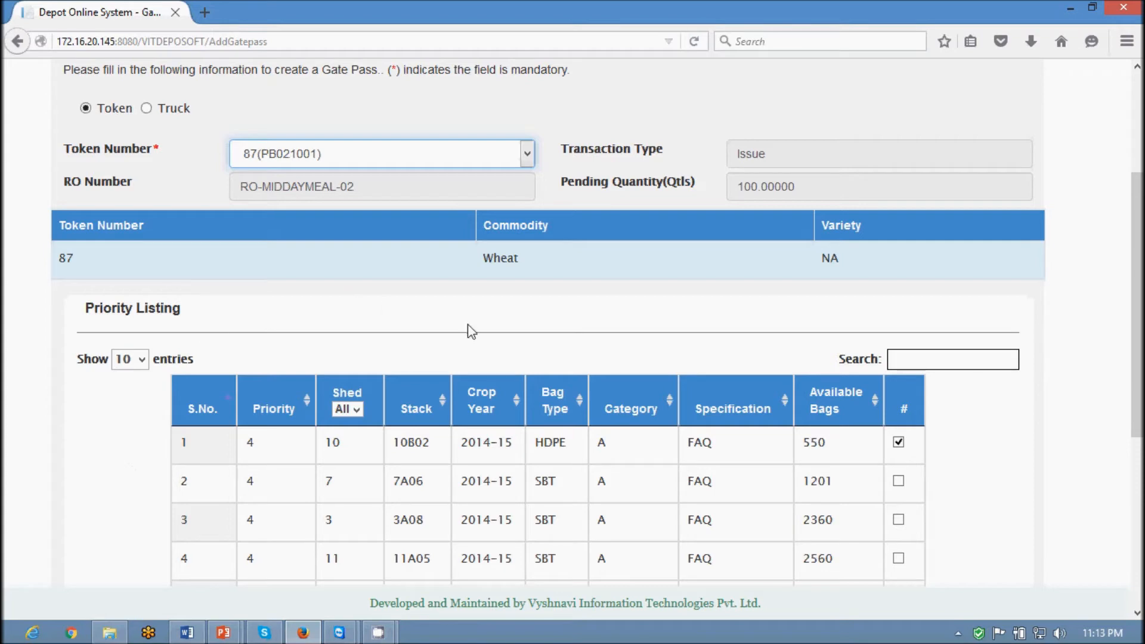
{"action": "scroll", "coordinate": [453, 387], "scroll_direction": "down", "scroll_amount": 3}
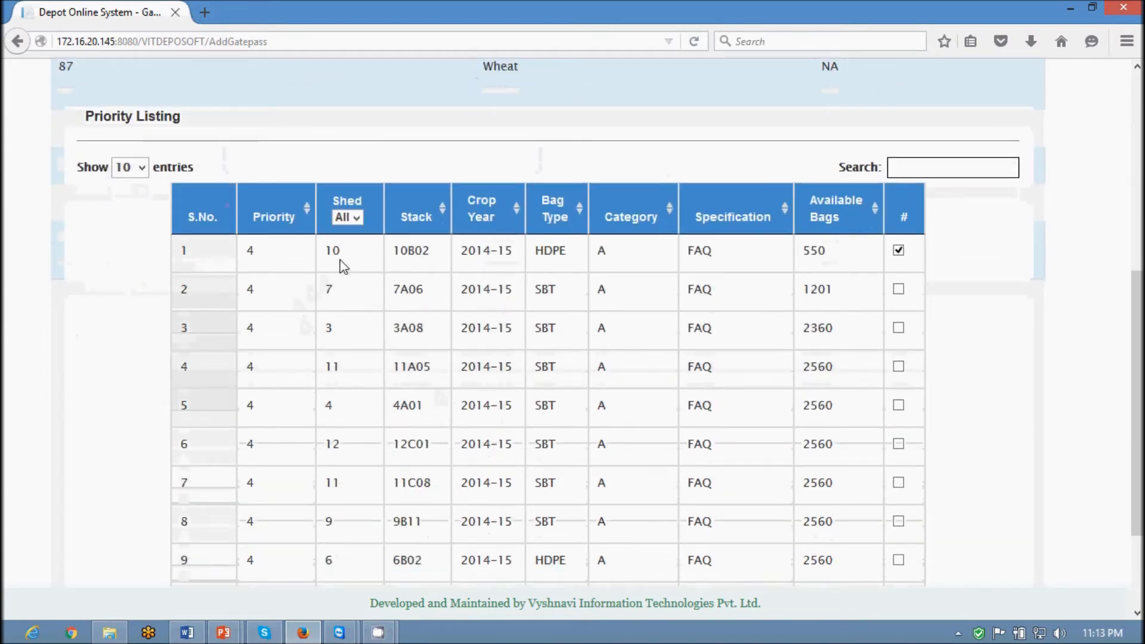
{"action": "scroll", "coordinate": [416, 341], "scroll_direction": "down", "scroll_amount": 2}
{"action": "scroll", "coordinate": [416, 341], "scroll_direction": "up", "scroll_amount": 3}
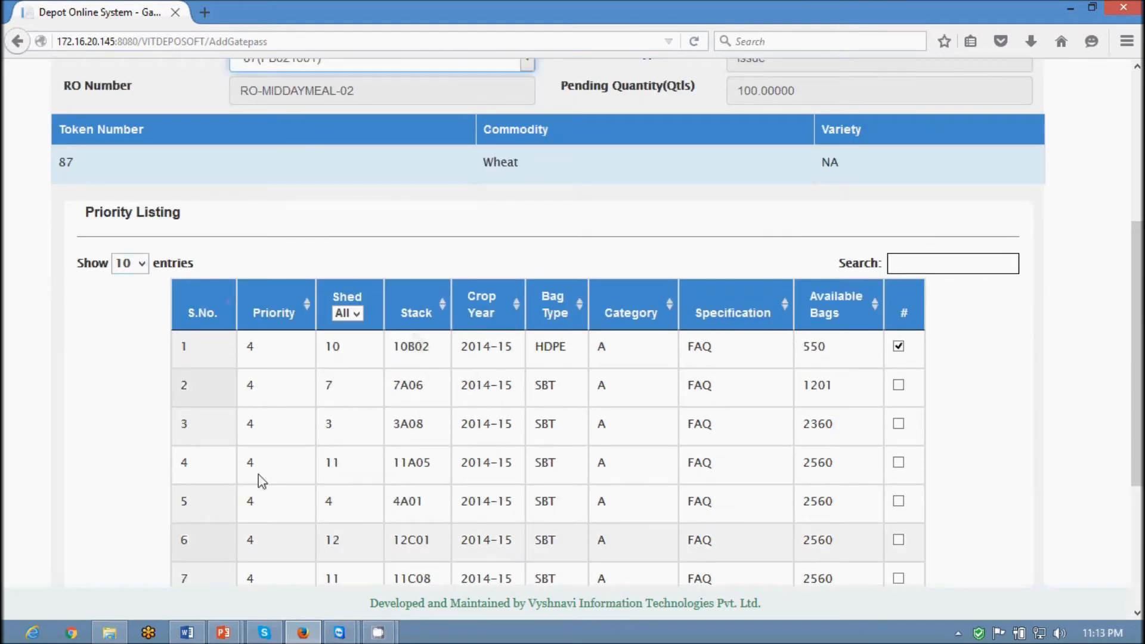
{"action": "scroll", "coordinate": [498, 537], "scroll_direction": "down", "scroll_amount": 2}
Filter to shed 3, pick stack 3A08 instead of 3B07, and issue the gate pass
{"action": "left_click", "coordinate": [352, 218]}
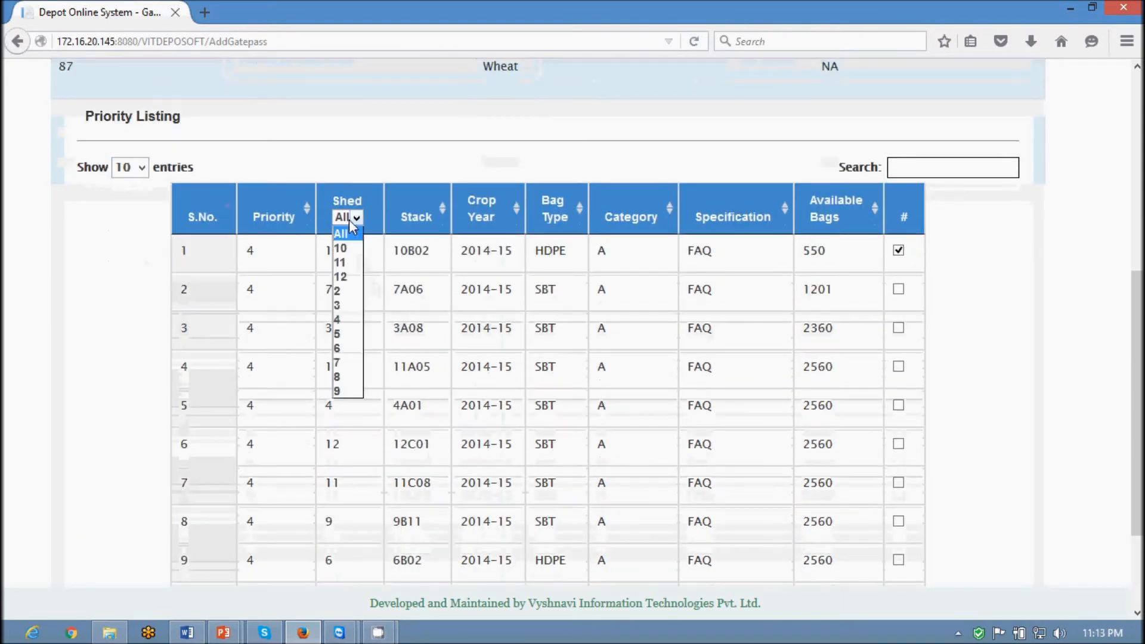
{"action": "left_click", "coordinate": [337, 305]}
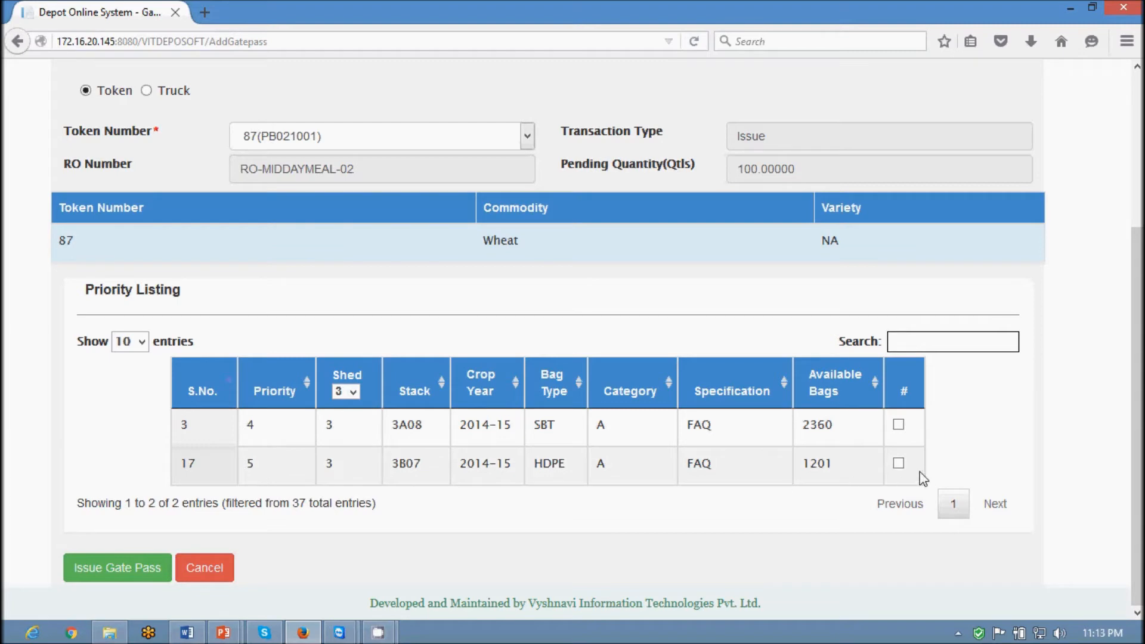
{"action": "left_click", "coordinate": [898, 463]}
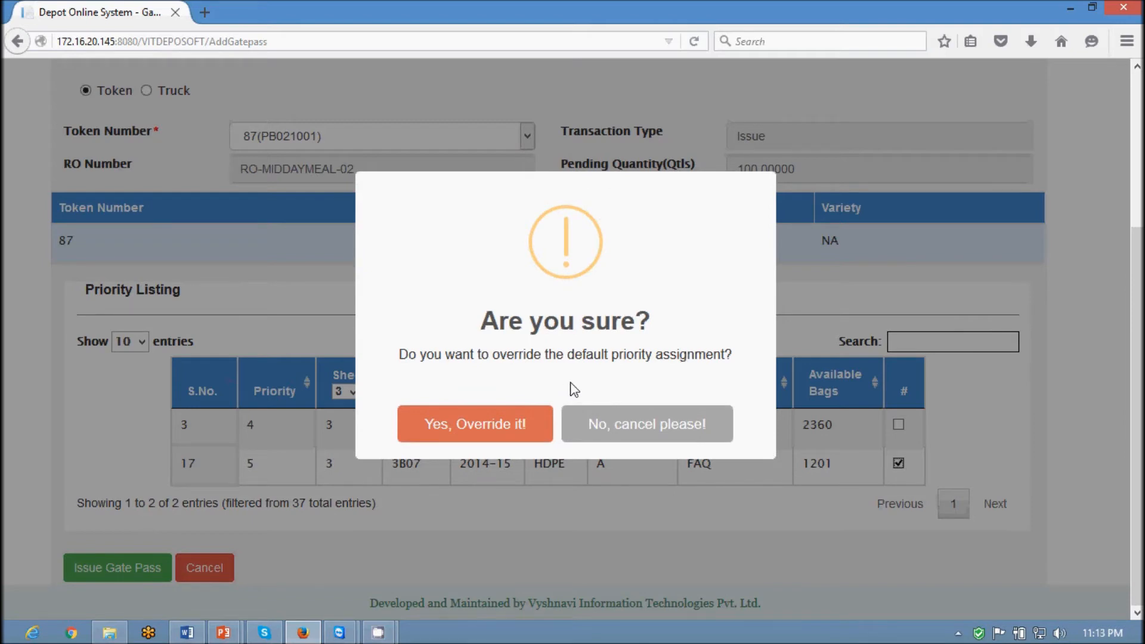
{"action": "left_click", "coordinate": [608, 426]}
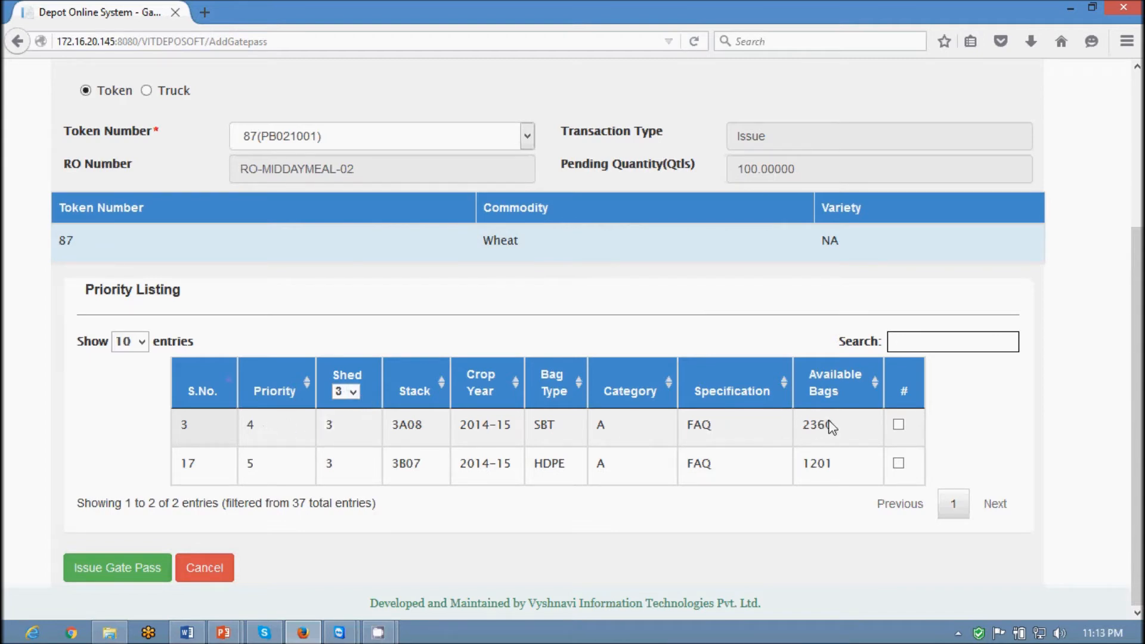
{"action": "left_click", "coordinate": [899, 425]}
{"action": "left_click", "coordinate": [135, 571]}
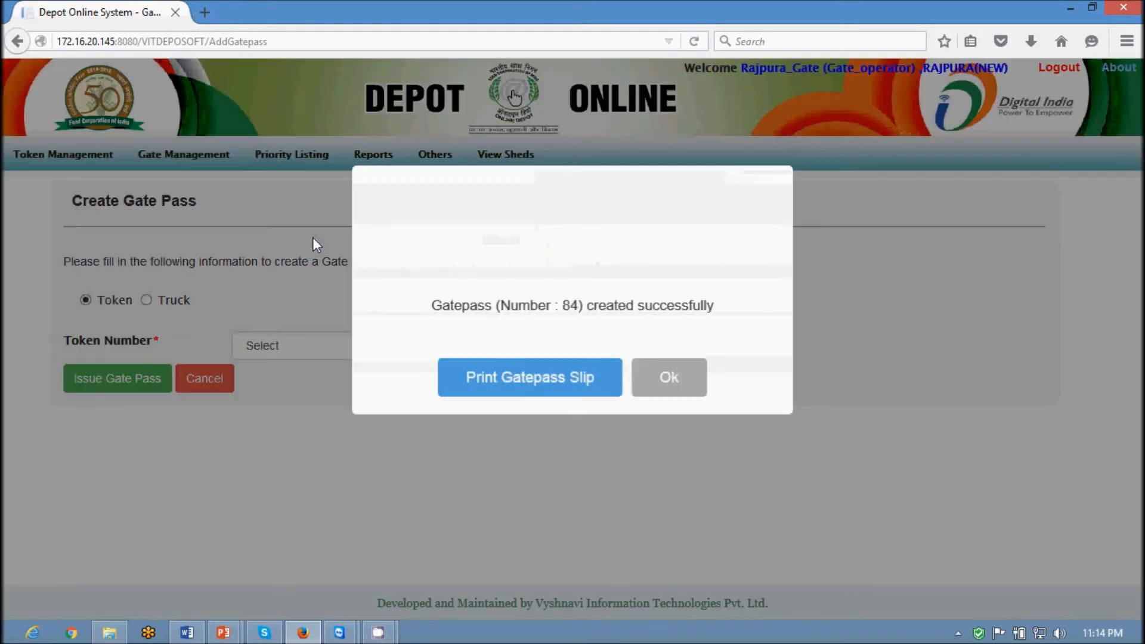
View the gate pass 84 slip PDF without printing, then close the slip window
{"action": "left_click", "coordinate": [526, 375]}
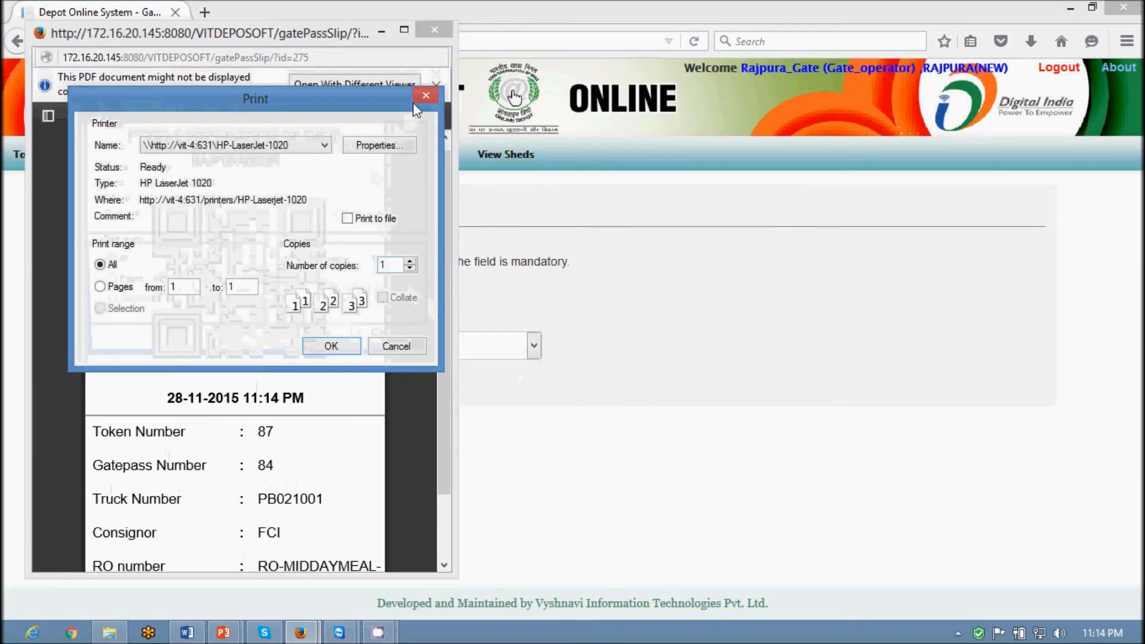
{"action": "left_click", "coordinate": [418, 100]}
{"action": "scroll", "coordinate": [230, 297], "scroll_direction": "down", "scroll_amount": 2}
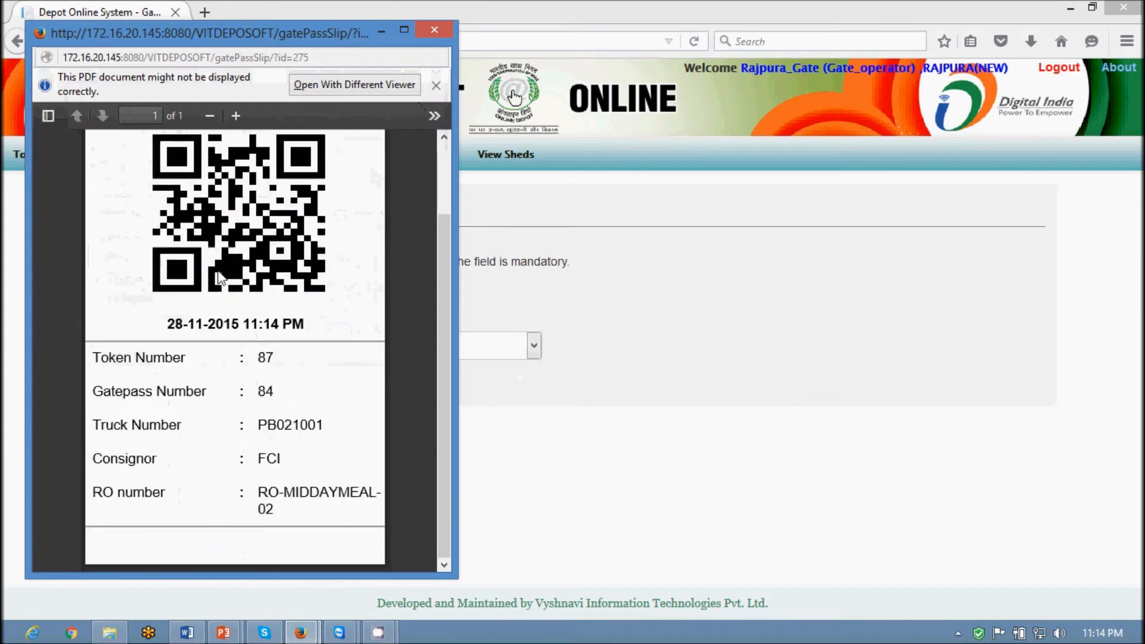
{"action": "scroll", "coordinate": [263, 301], "scroll_direction": "up", "scroll_amount": 1}
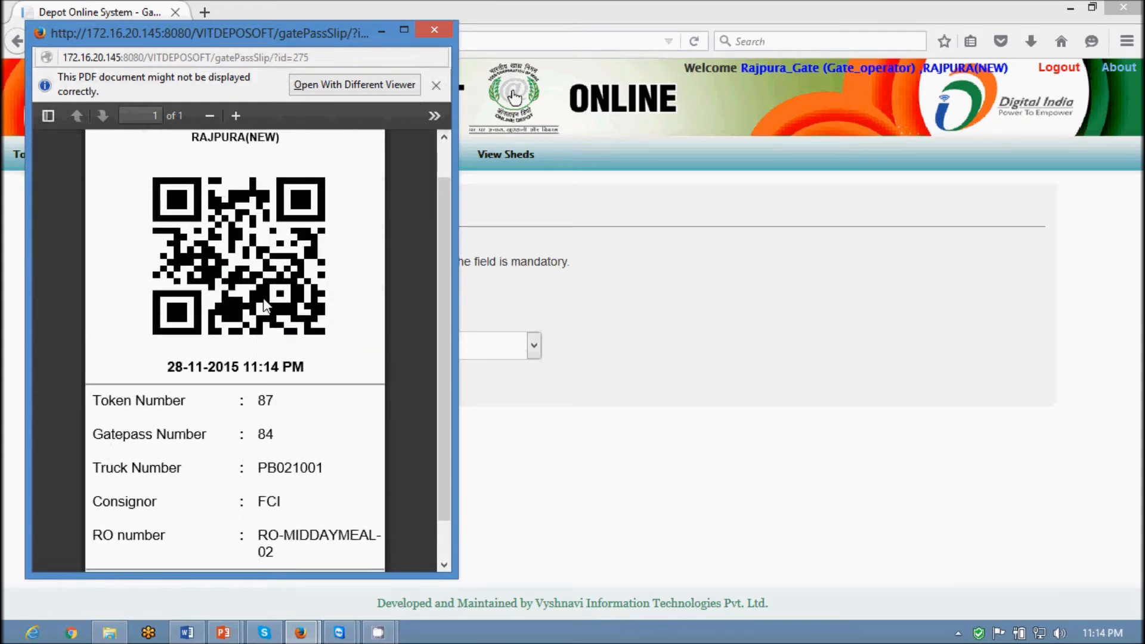
{"action": "scroll", "coordinate": [358, 366], "scroll_direction": "down", "scroll_amount": 1}
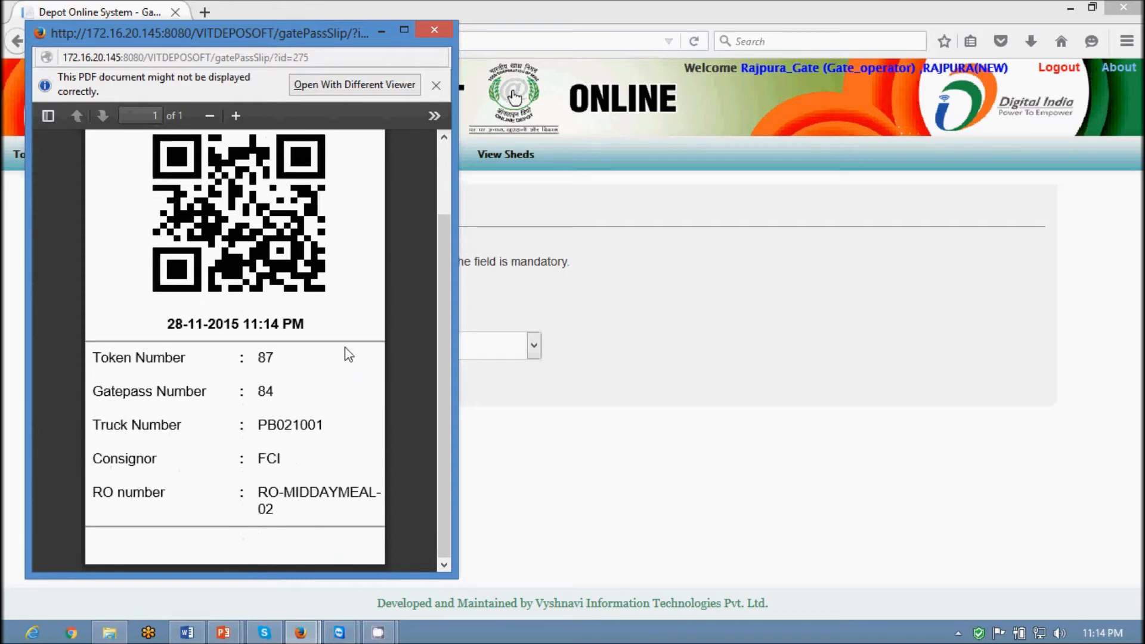
{"action": "scroll", "coordinate": [345, 351], "scroll_direction": "up", "scroll_amount": 2}
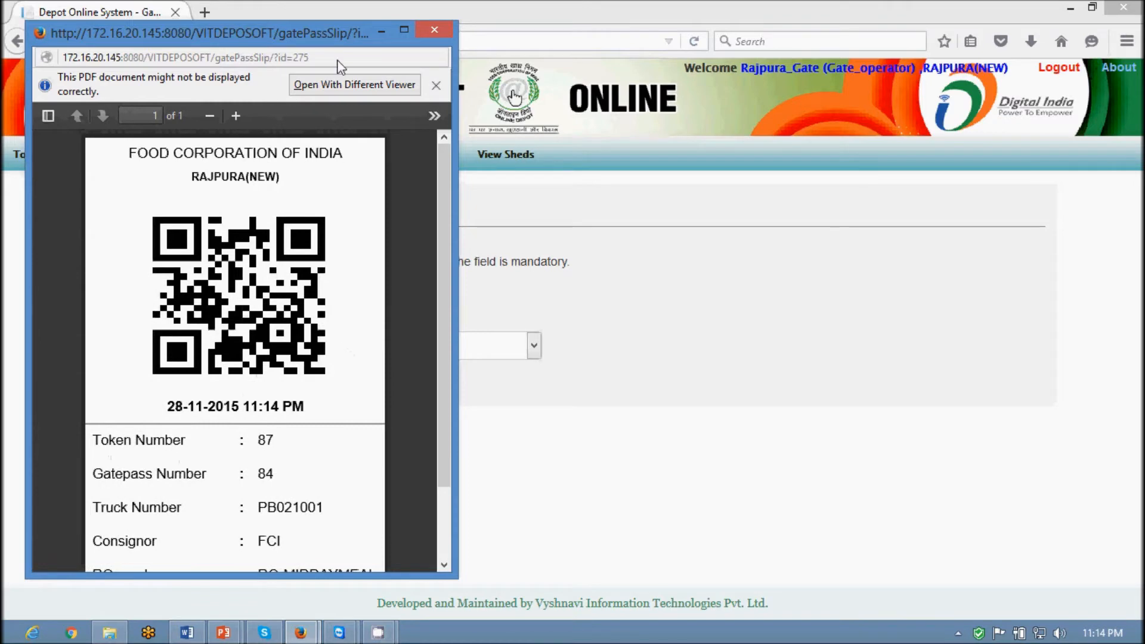
{"action": "left_click", "coordinate": [439, 28]}
Log out the gate operator and sign in as the weighbridge operator
{"action": "mouse_move", "coordinate": [170, 153]}
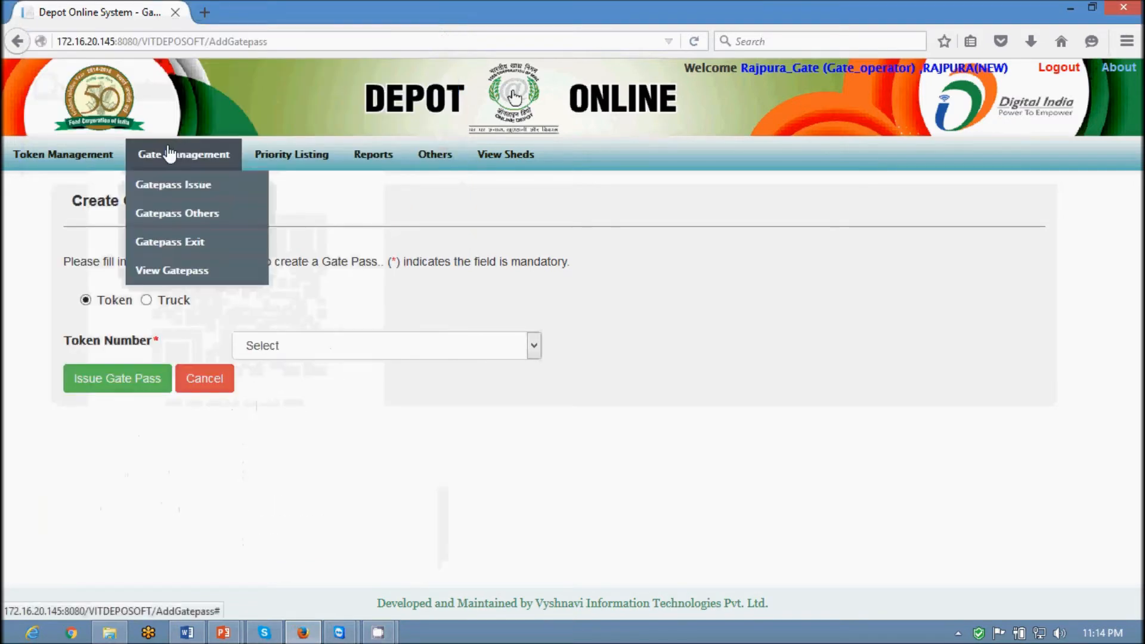
{"action": "mouse_move", "coordinate": [61, 155]}
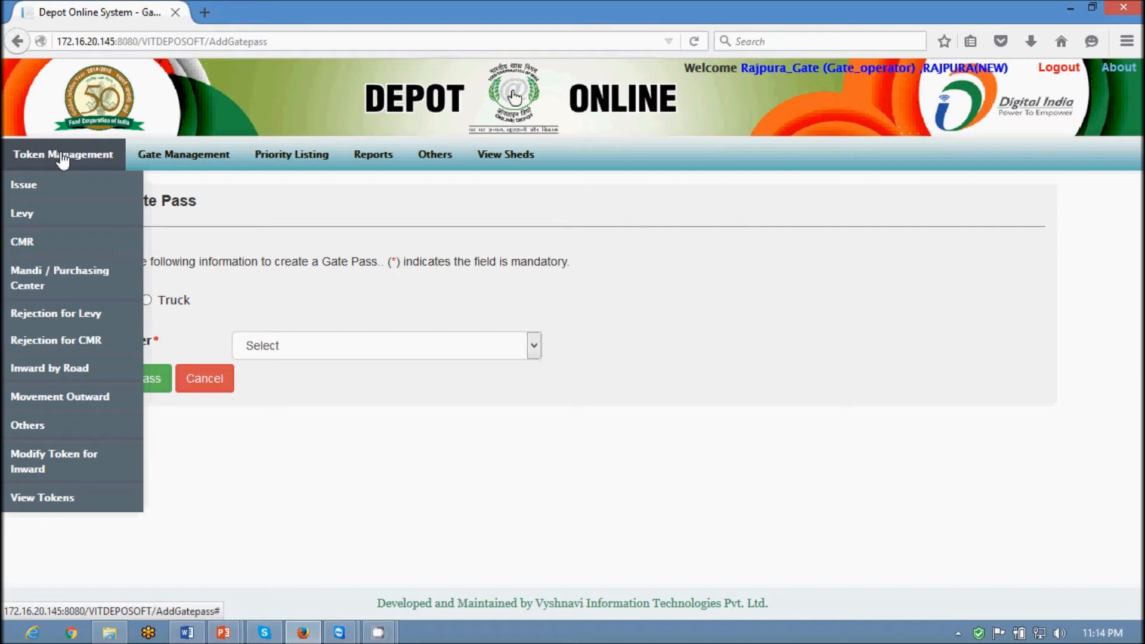
{"action": "left_click", "coordinate": [1059, 68]}
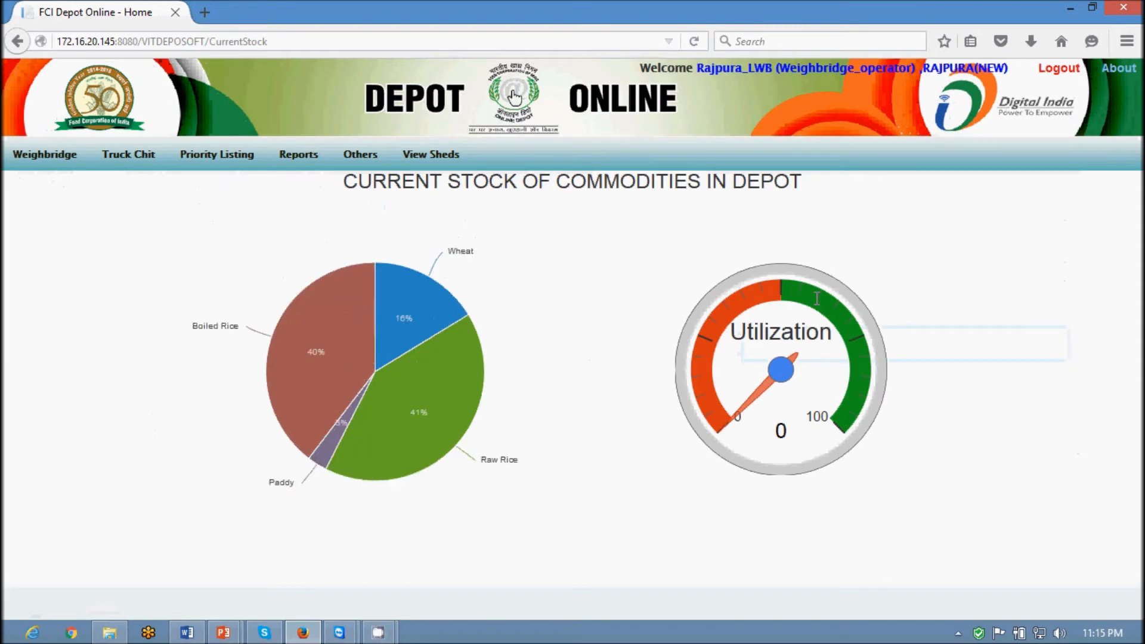
{"action": "mouse_move", "coordinate": [25, 167]}
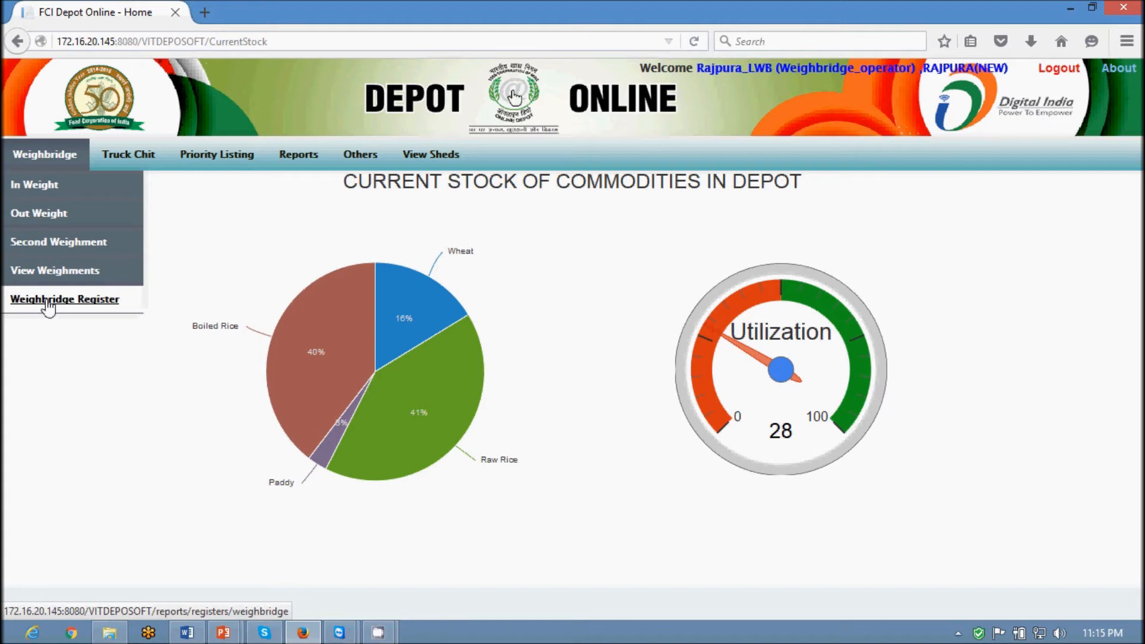
{"action": "mouse_move", "coordinate": [107, 163]}
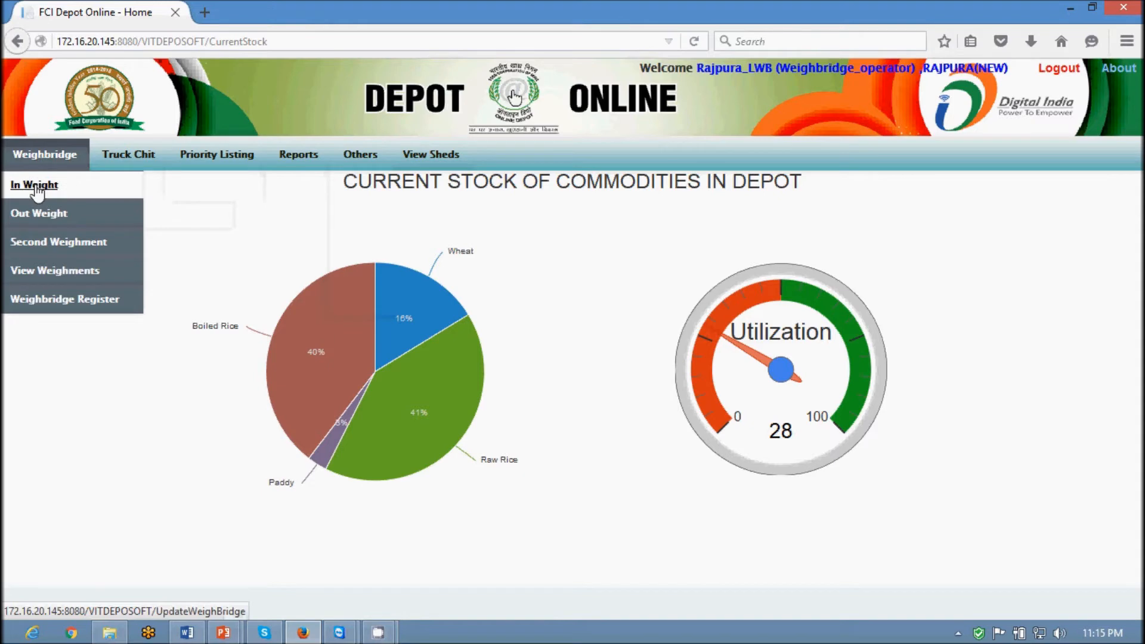
{"action": "left_click", "coordinate": [37, 189]}
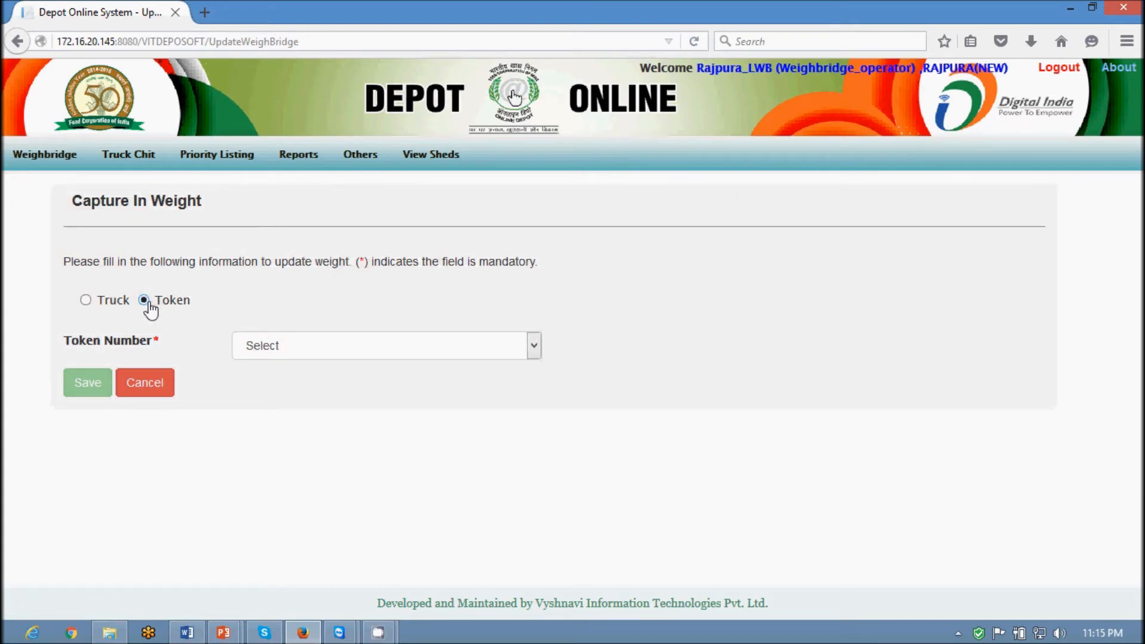
{"action": "left_click", "coordinate": [318, 347]}
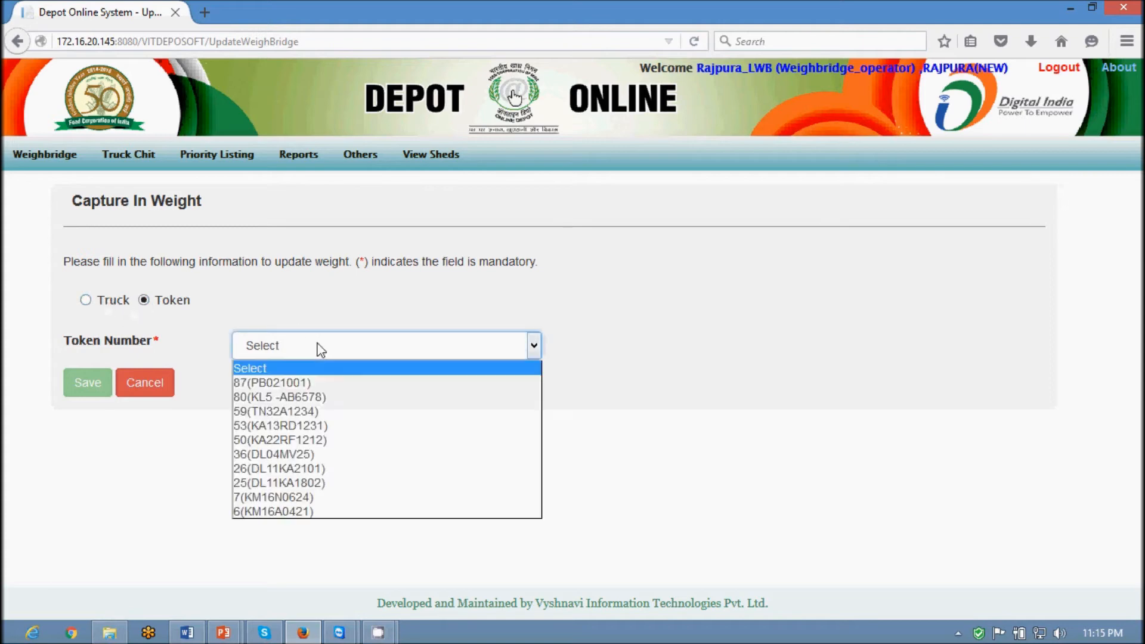
{"action": "left_click", "coordinate": [285, 384]}
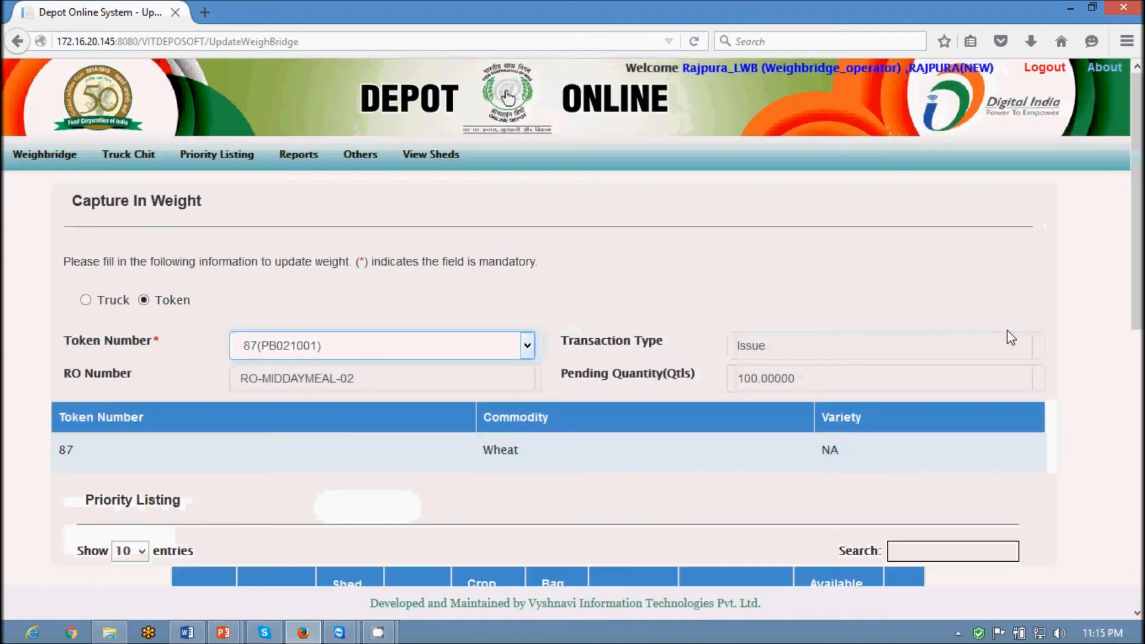
{"action": "scroll", "coordinate": [990, 342], "scroll_direction": "down", "scroll_amount": 5}
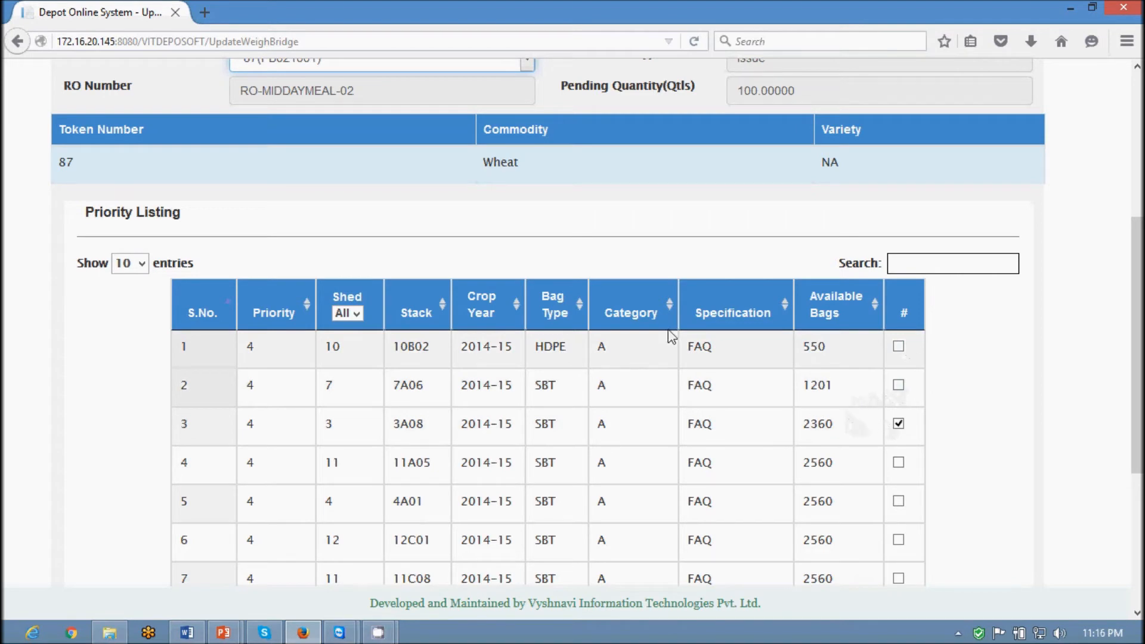
{"action": "scroll", "coordinate": [671, 273], "scroll_direction": "down", "scroll_amount": 5}
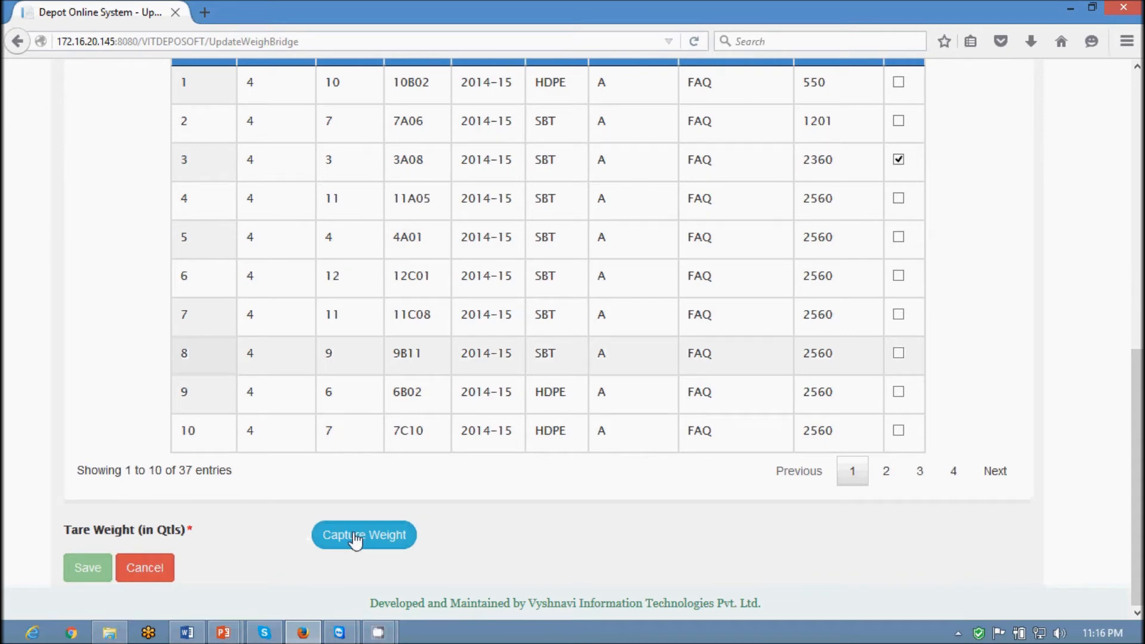
{"action": "left_click", "coordinate": [356, 540]}
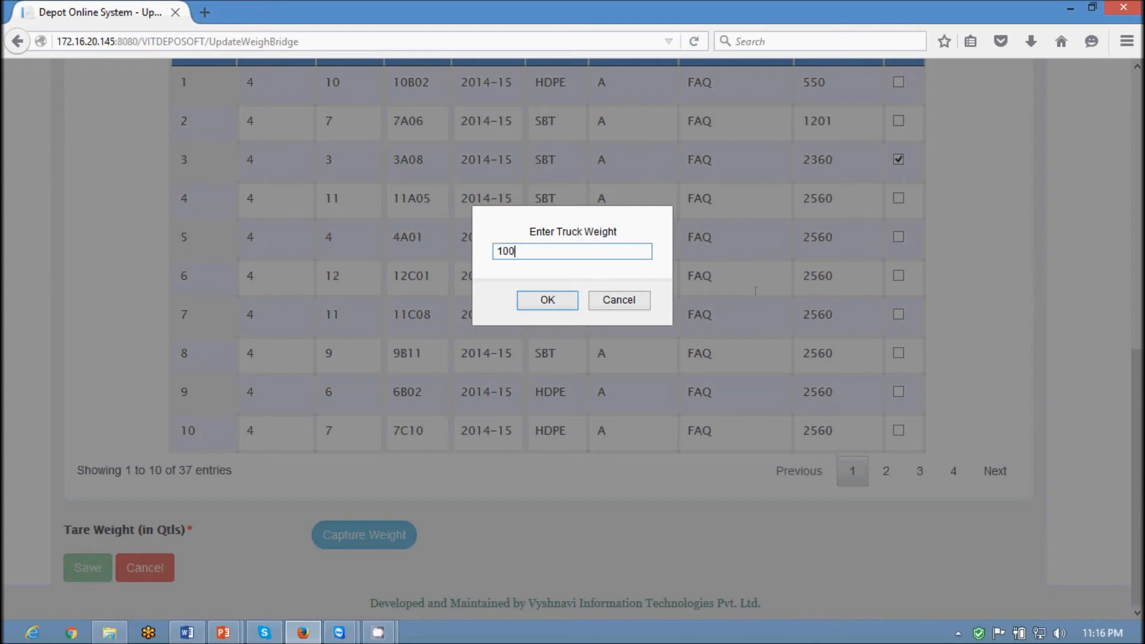
{"action": "left_click", "coordinate": [569, 304]}
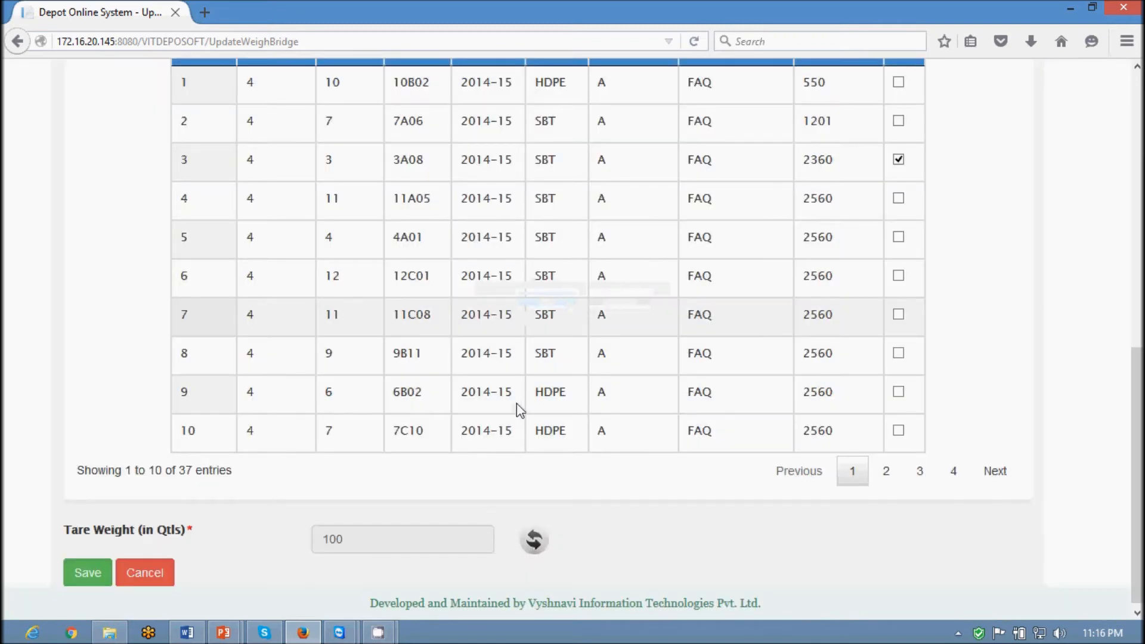
{"action": "left_click", "coordinate": [87, 573]}
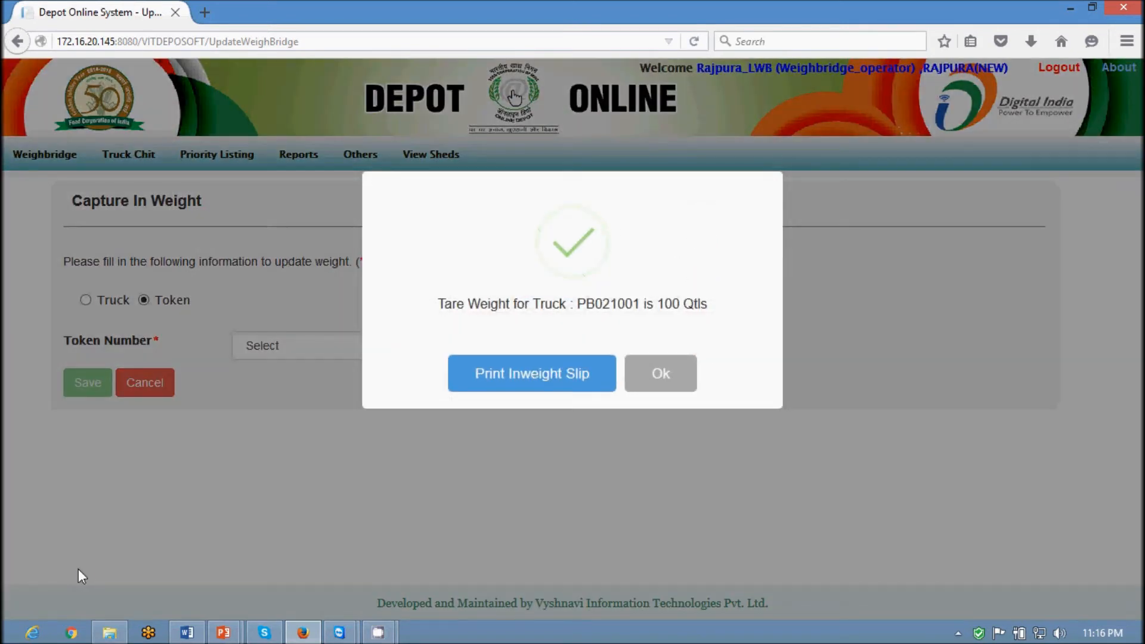
Open the in-weight slip for viewing without printing and scroll through it full screen
{"action": "left_click", "coordinate": [511, 384]}
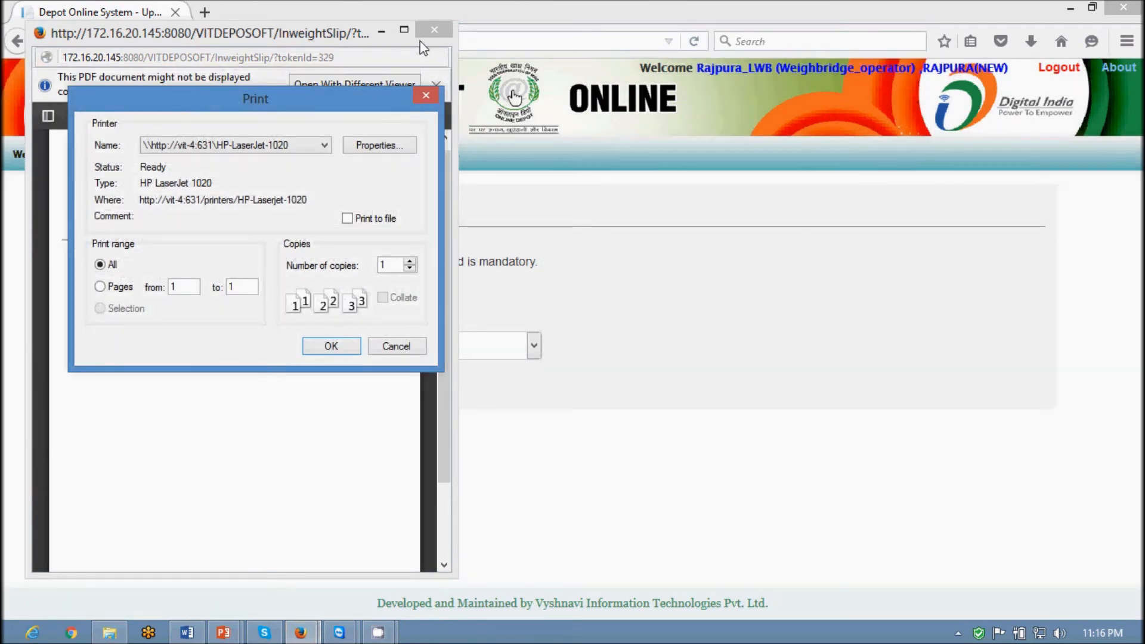
{"action": "left_click", "coordinate": [395, 347]}
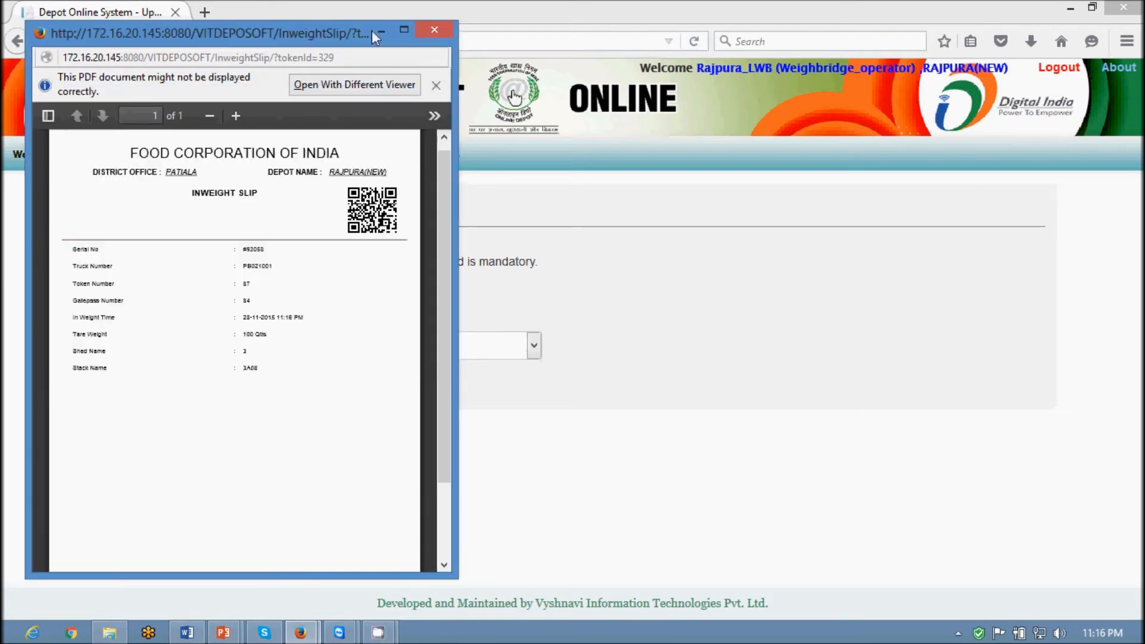
{"action": "left_click", "coordinate": [404, 31]}
{"action": "scroll", "coordinate": [542, 414], "scroll_direction": "down", "scroll_amount": 3}
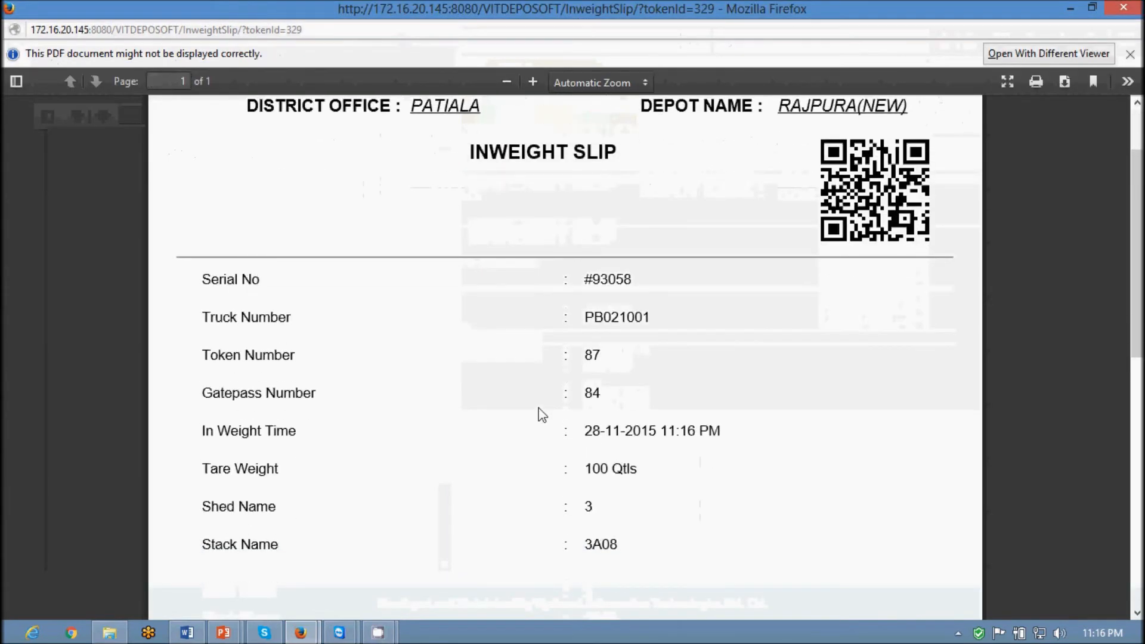
{"action": "scroll", "coordinate": [586, 302], "scroll_direction": "up", "scroll_amount": 3}
{"action": "scroll", "coordinate": [586, 301], "scroll_direction": "down", "scroll_amount": 3}
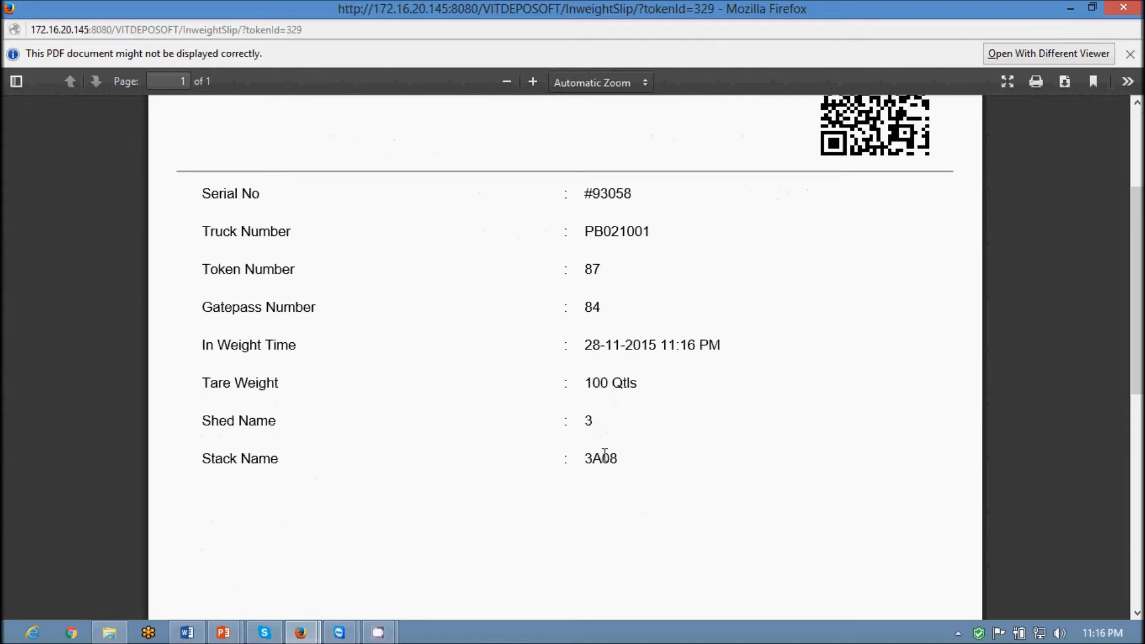
{"action": "scroll", "coordinate": [904, 229], "scroll_direction": "up", "scroll_amount": 3}
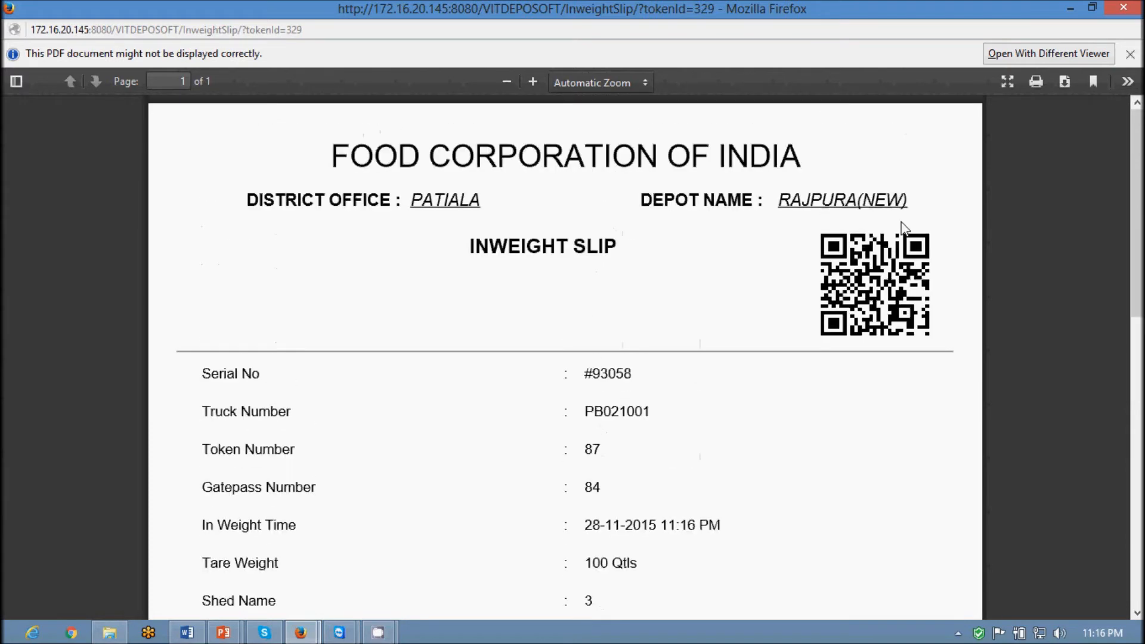
Close the slip, log out of the weighbridge session and minimise the browser
{"action": "left_click", "coordinate": [1137, 8]}
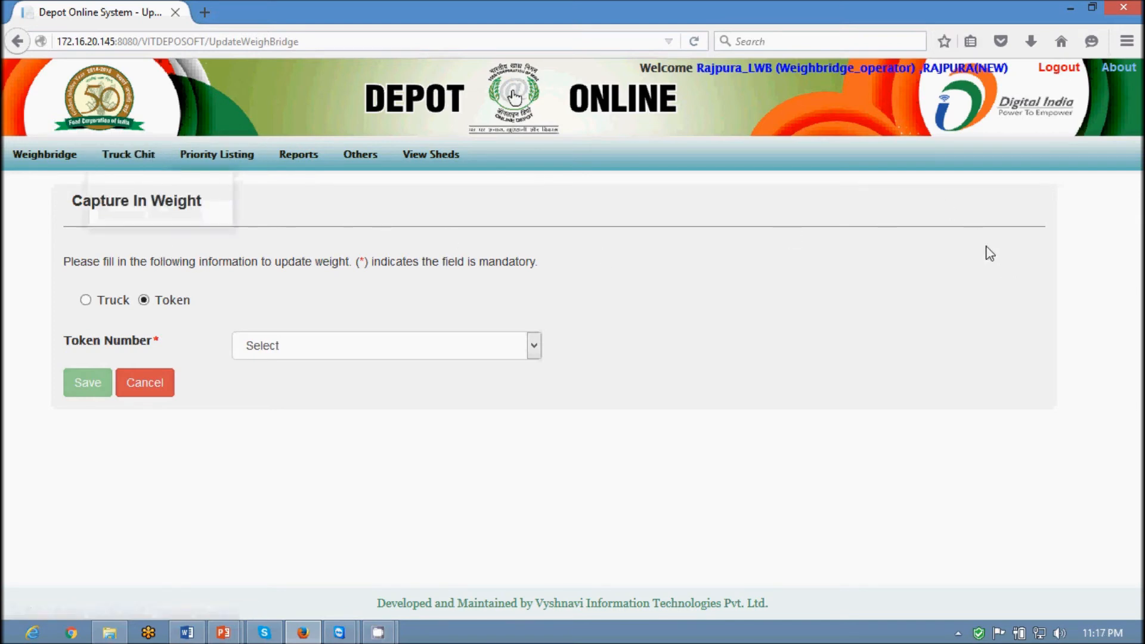
{"action": "left_click", "coordinate": [1059, 69]}
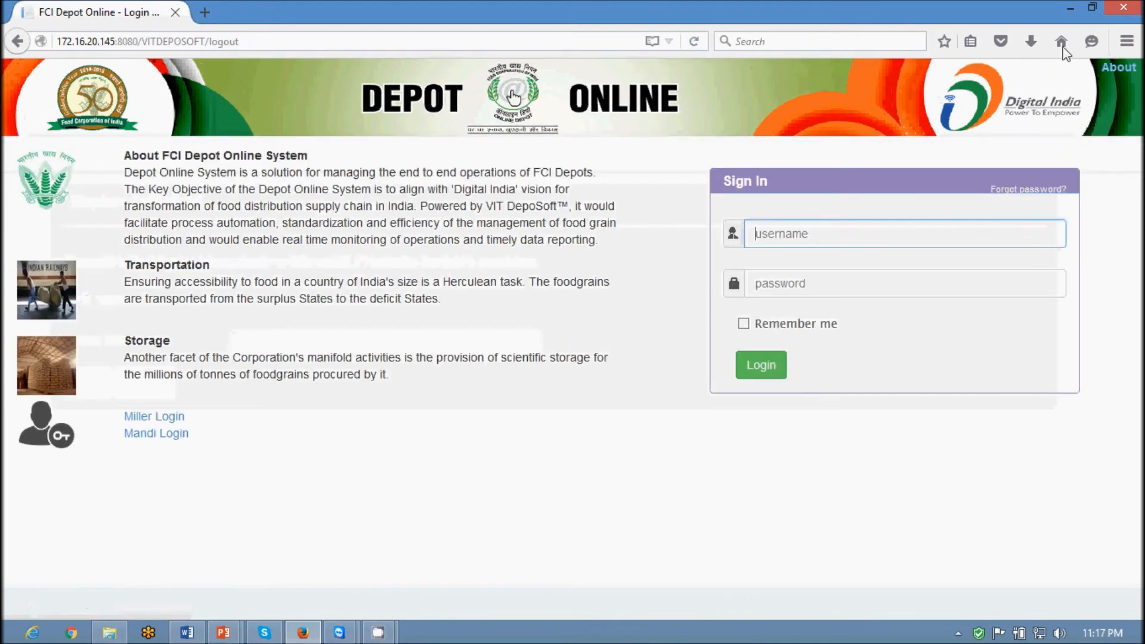
{"action": "left_click", "coordinate": [1070, 12]}
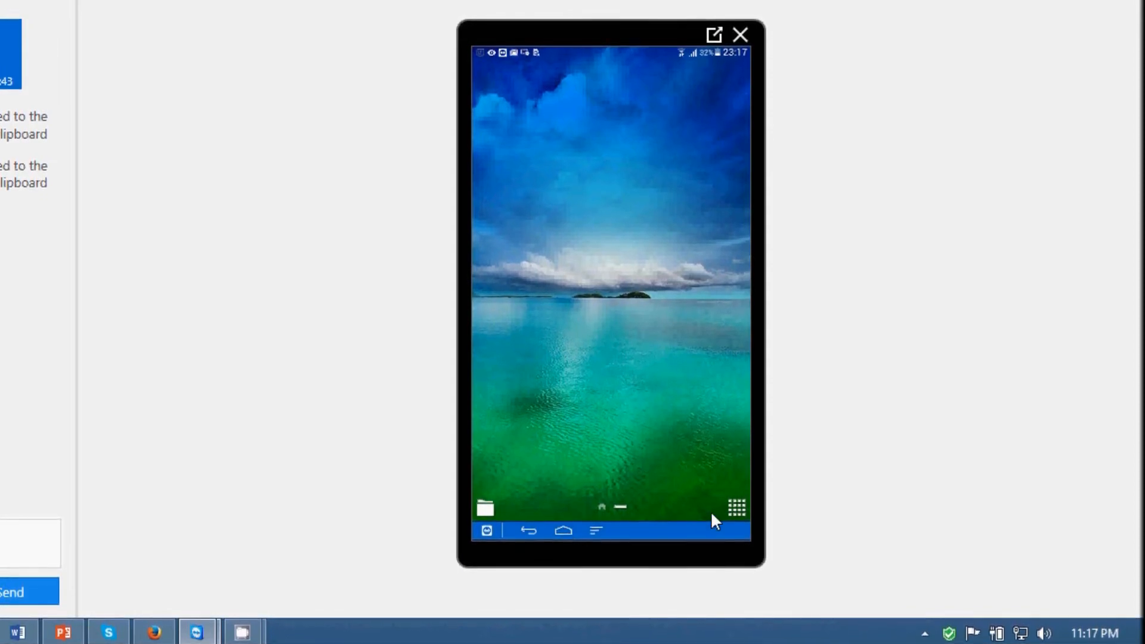
Launch the FCI phone app and log in with the shed user's username and password
{"action": "left_click", "coordinate": [734, 508]}
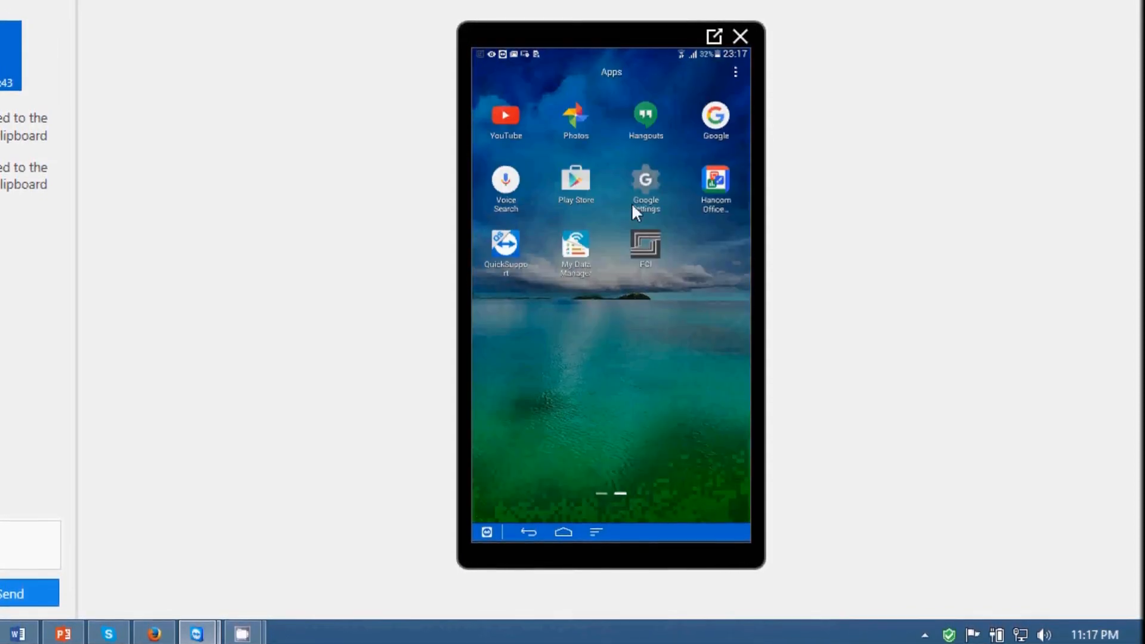
{"action": "left_click", "coordinate": [649, 243]}
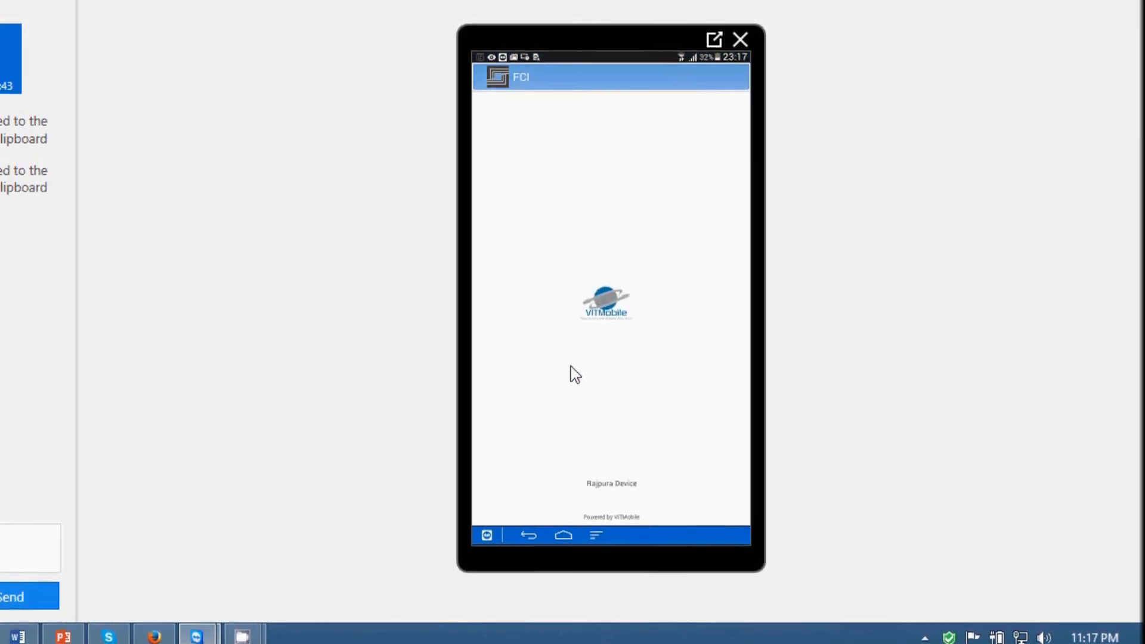
{"action": "left_click", "coordinate": [577, 146]}
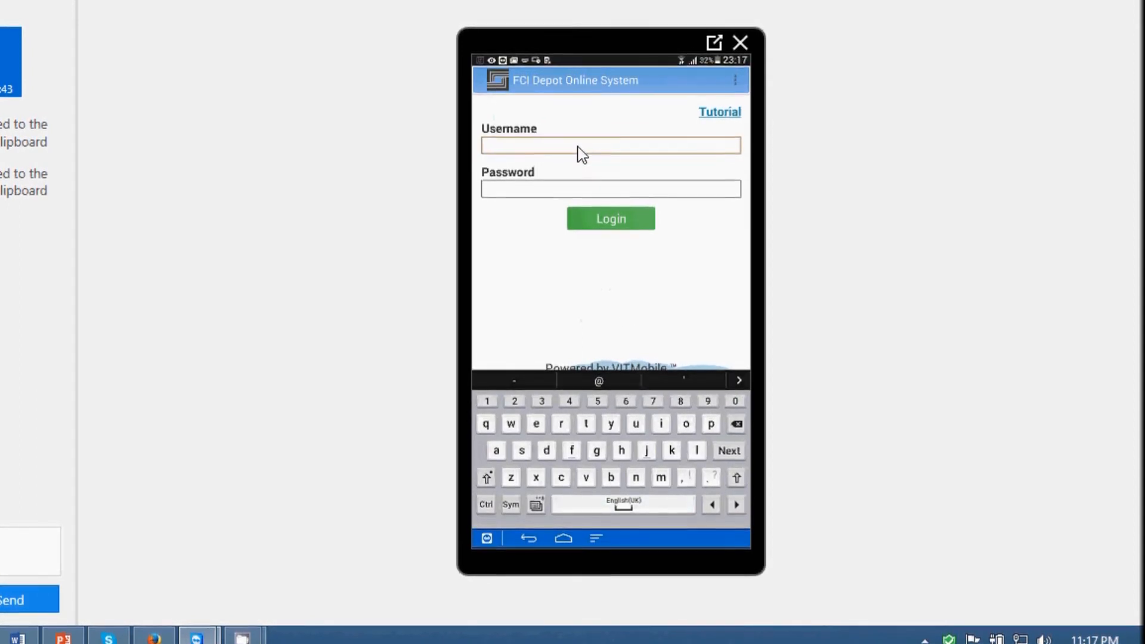
{"action": "type", "text": "depot_shed"}
{"action": "key", "text": "Tab"}
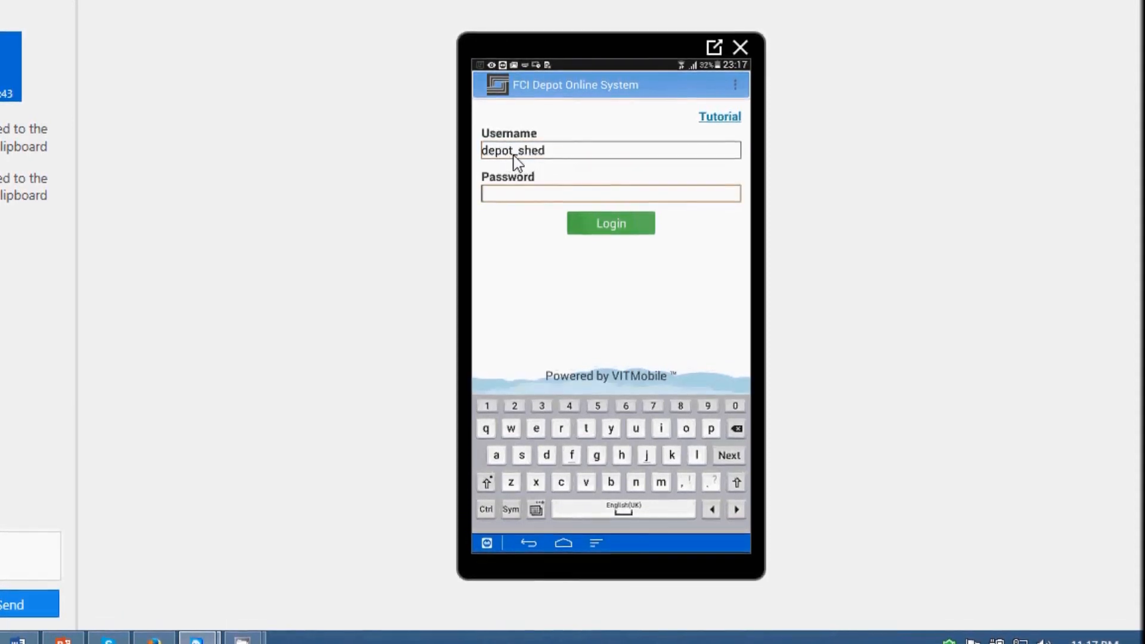
{"action": "left_click_drag", "start_coordinate": [513, 156], "coordinate": [468, 158]}
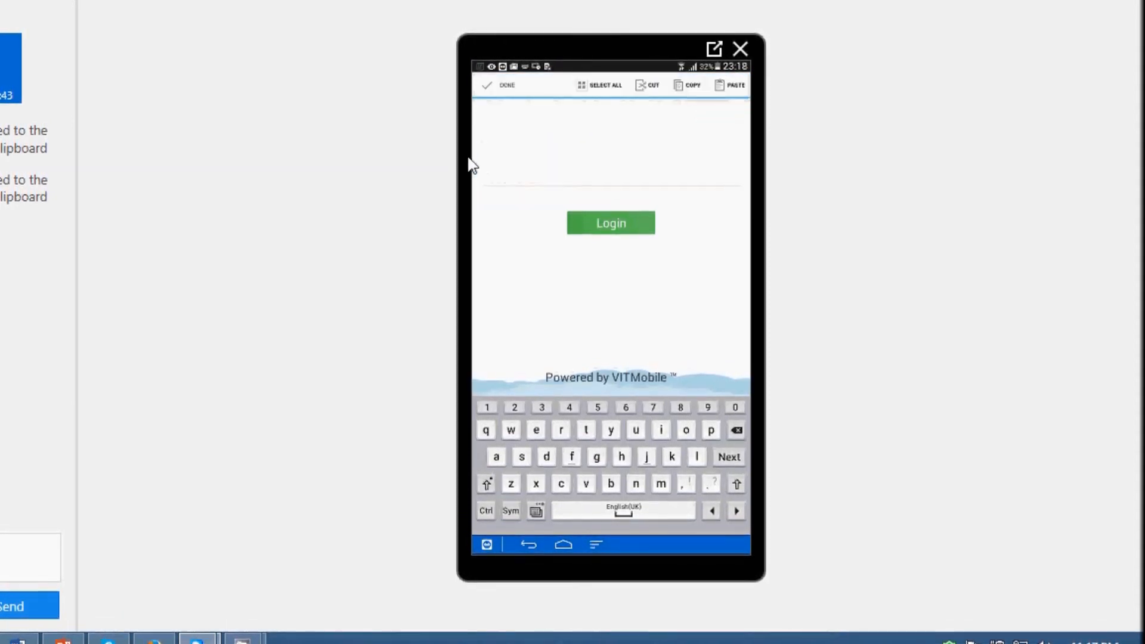
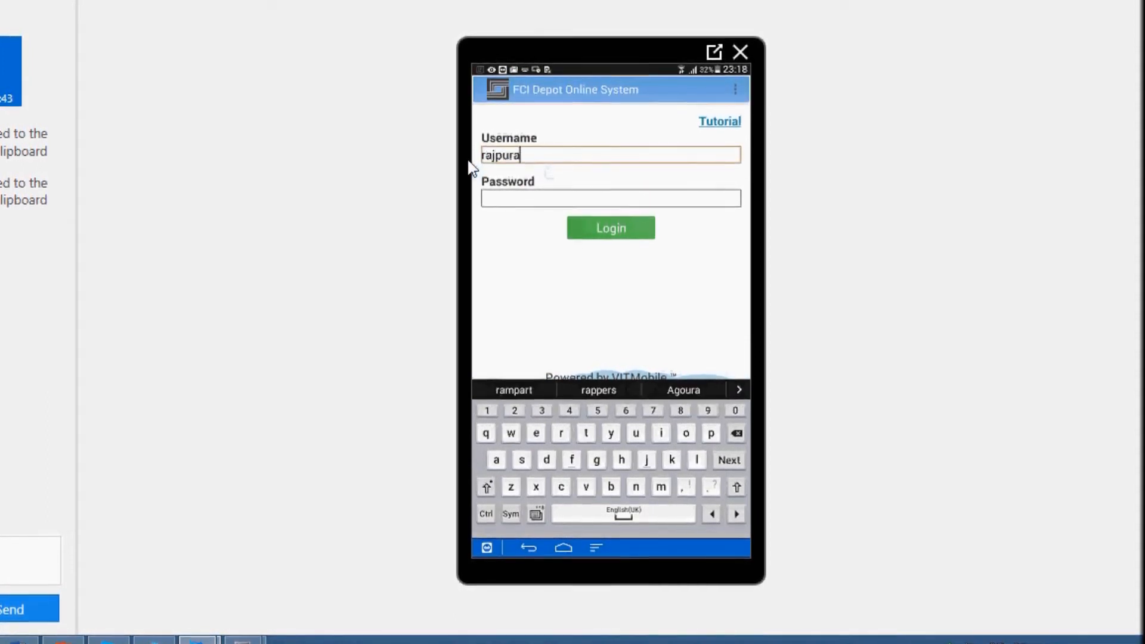
{"action": "key", "text": "Tab"}
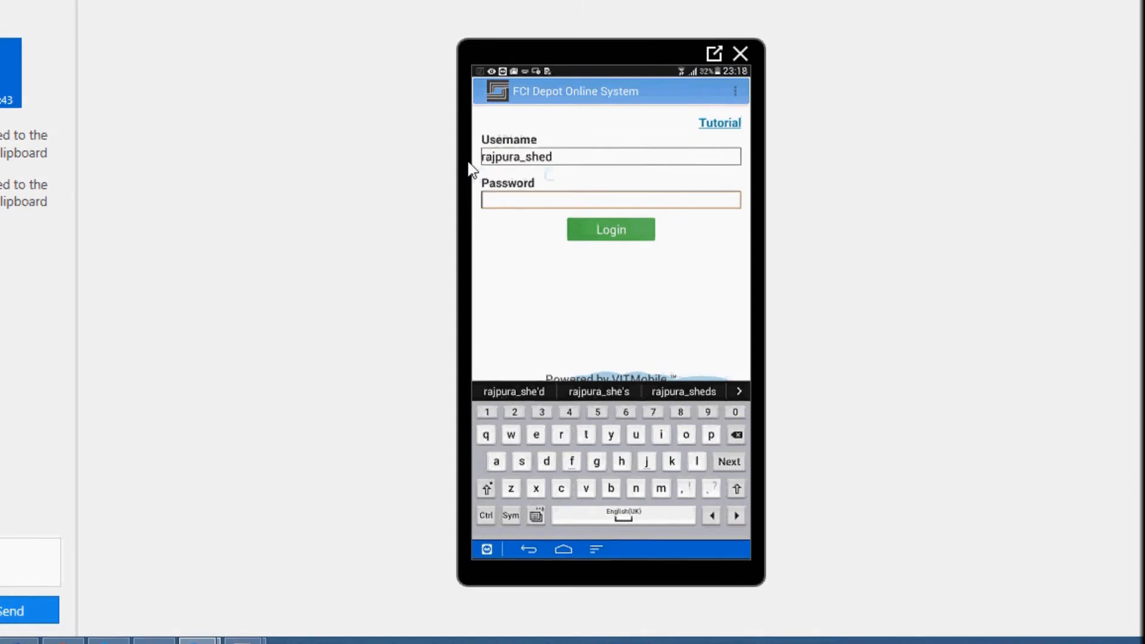
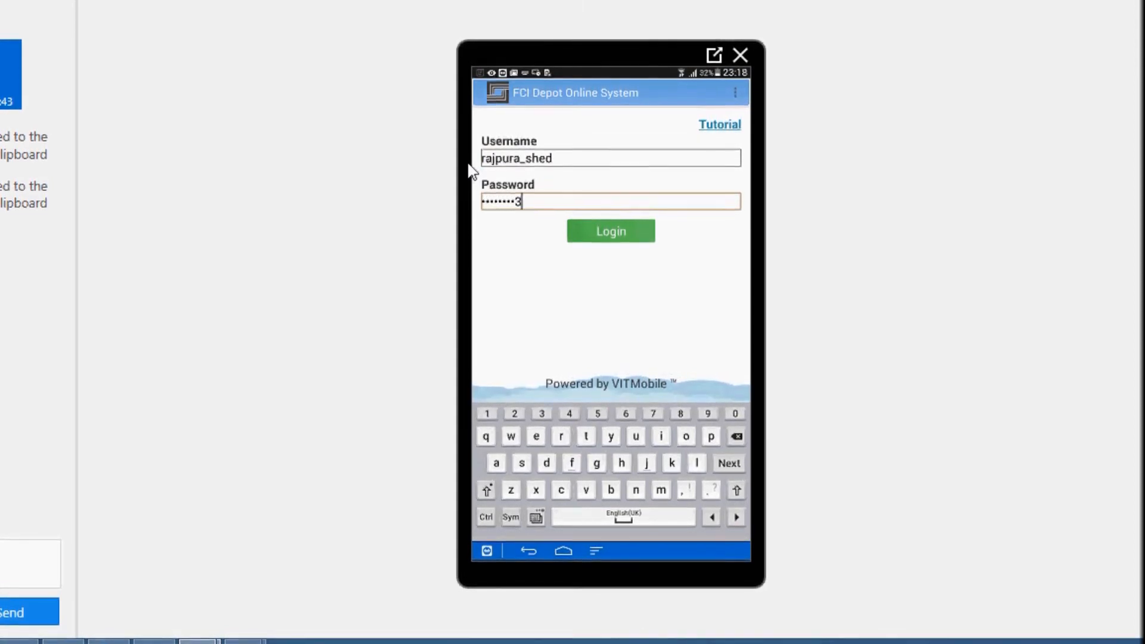
{"action": "left_click", "coordinate": [608, 228]}
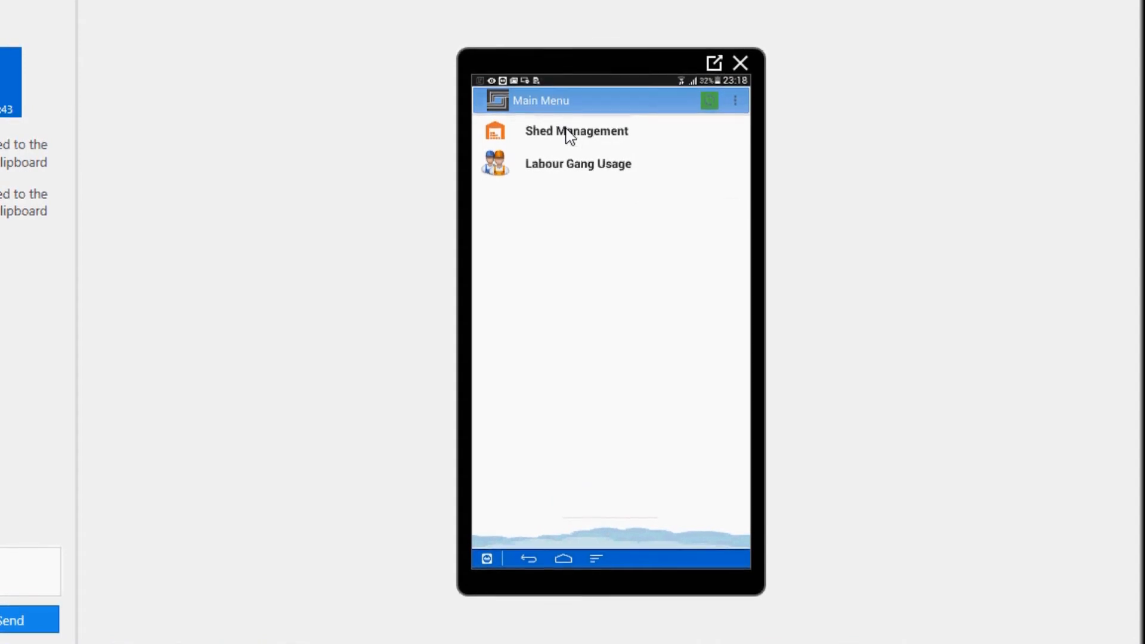
Glance at Stack Management, then view shed 1's stack counts and stock in Shed Summary
{"action": "left_click", "coordinate": [569, 135]}
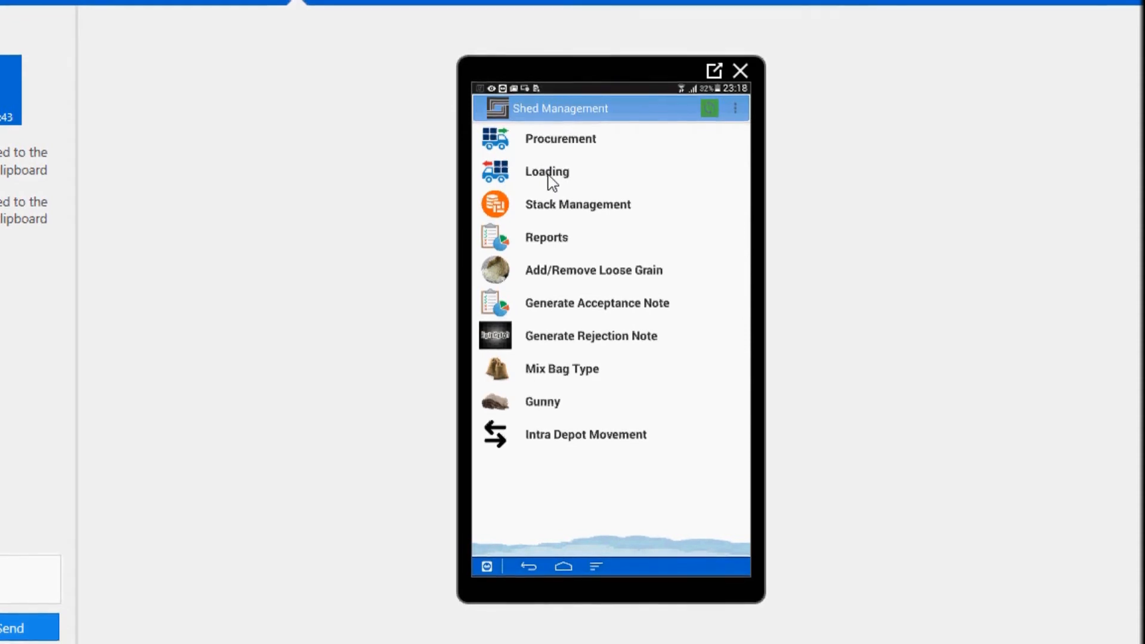
{"action": "left_click", "coordinate": [558, 205]}
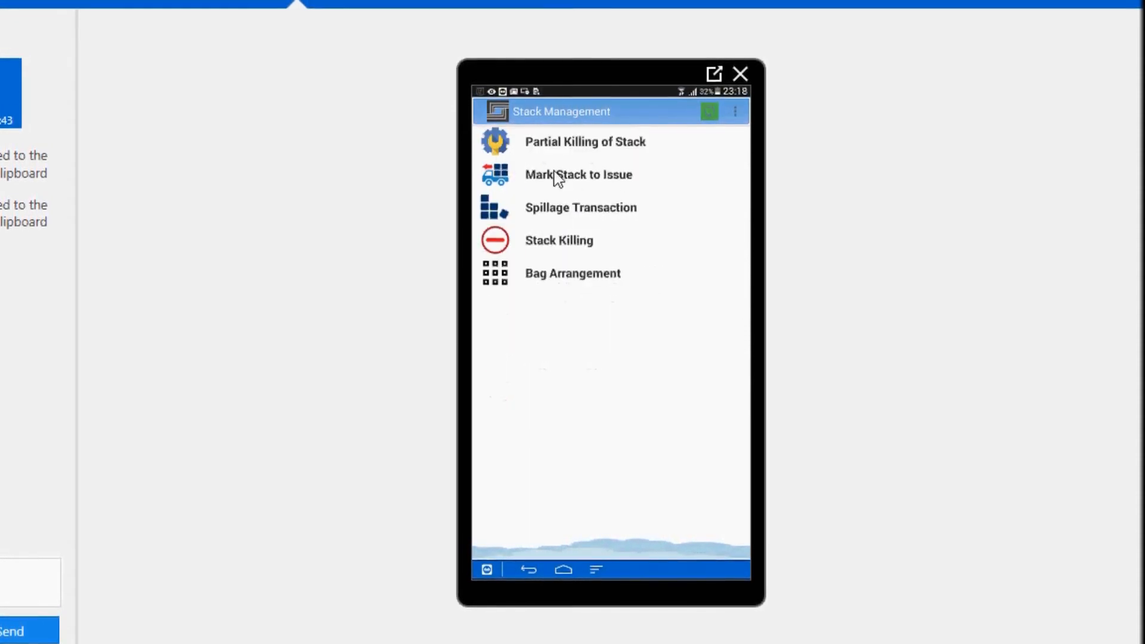
{"action": "left_click", "coordinate": [530, 571]}
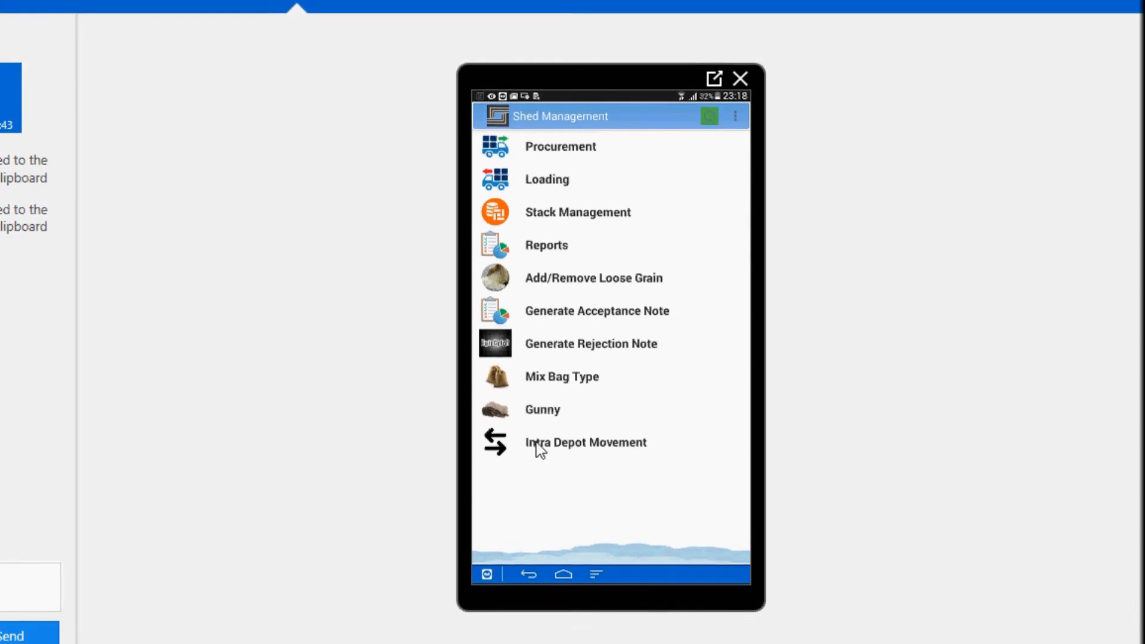
{"action": "left_click", "coordinate": [549, 255]}
{"action": "left_click", "coordinate": [541, 164]}
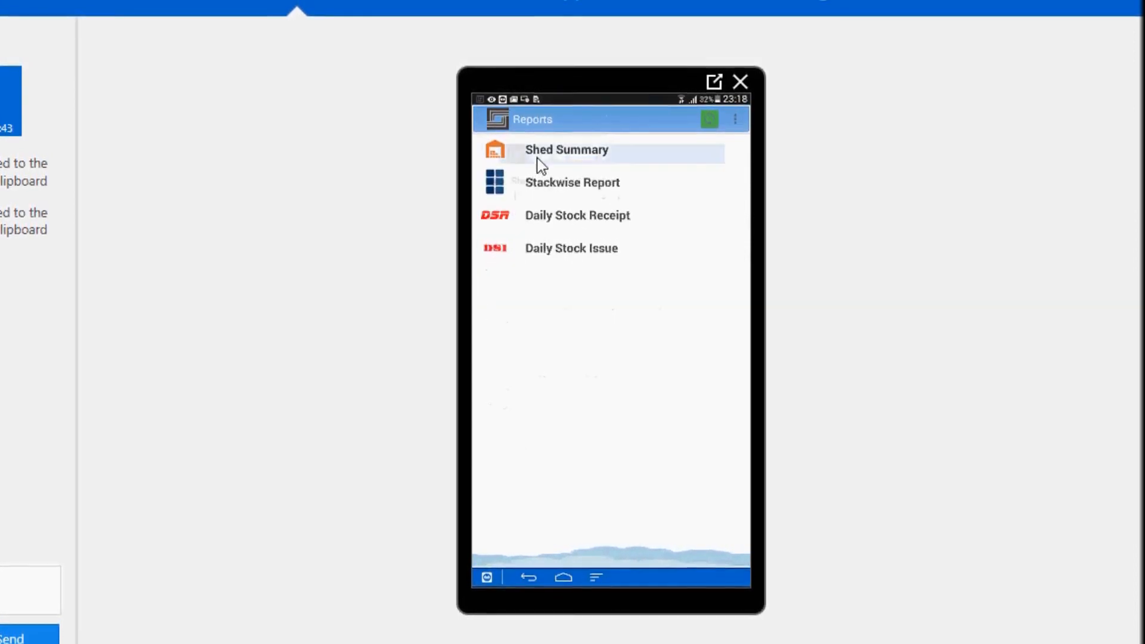
{"action": "left_click", "coordinate": [617, 170]}
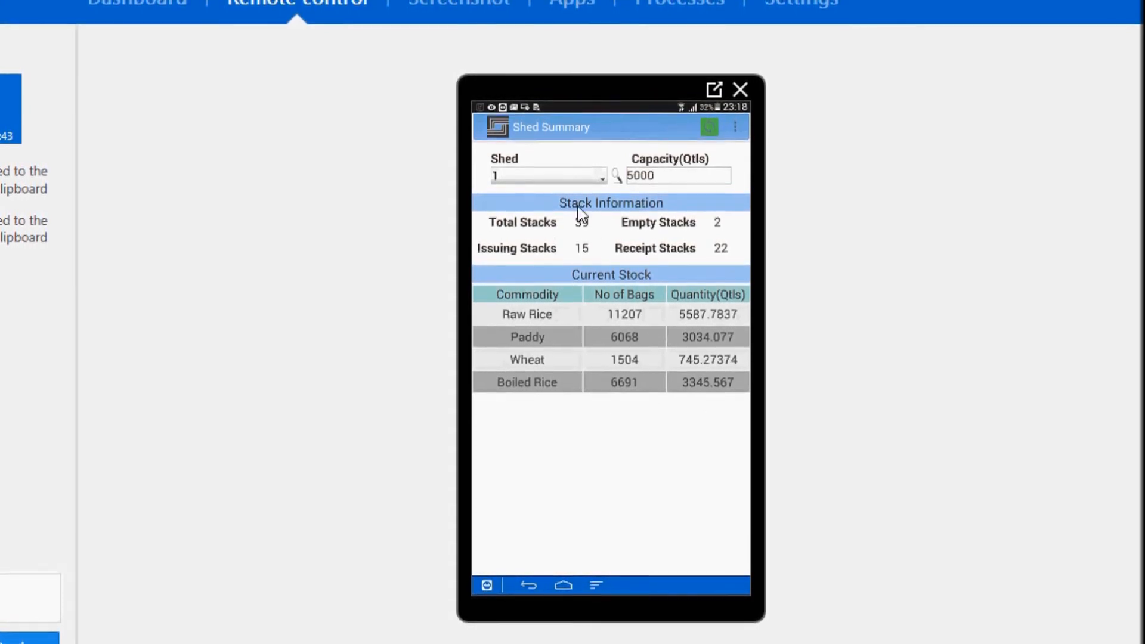
{"action": "left_click", "coordinate": [530, 587]}
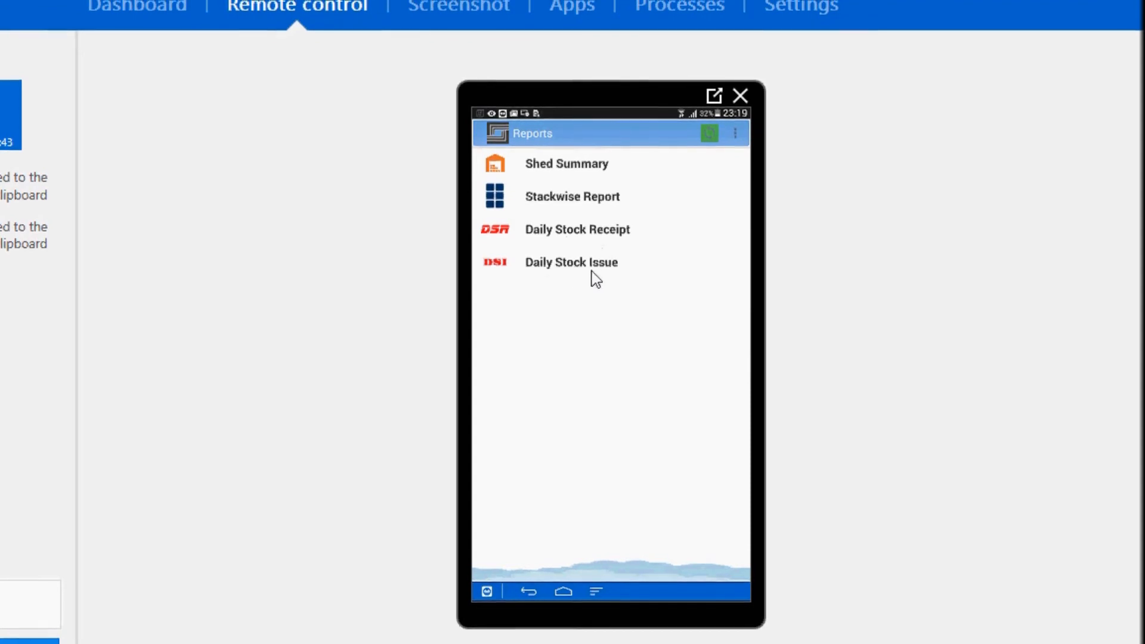
{"action": "left_click", "coordinate": [529, 595]}
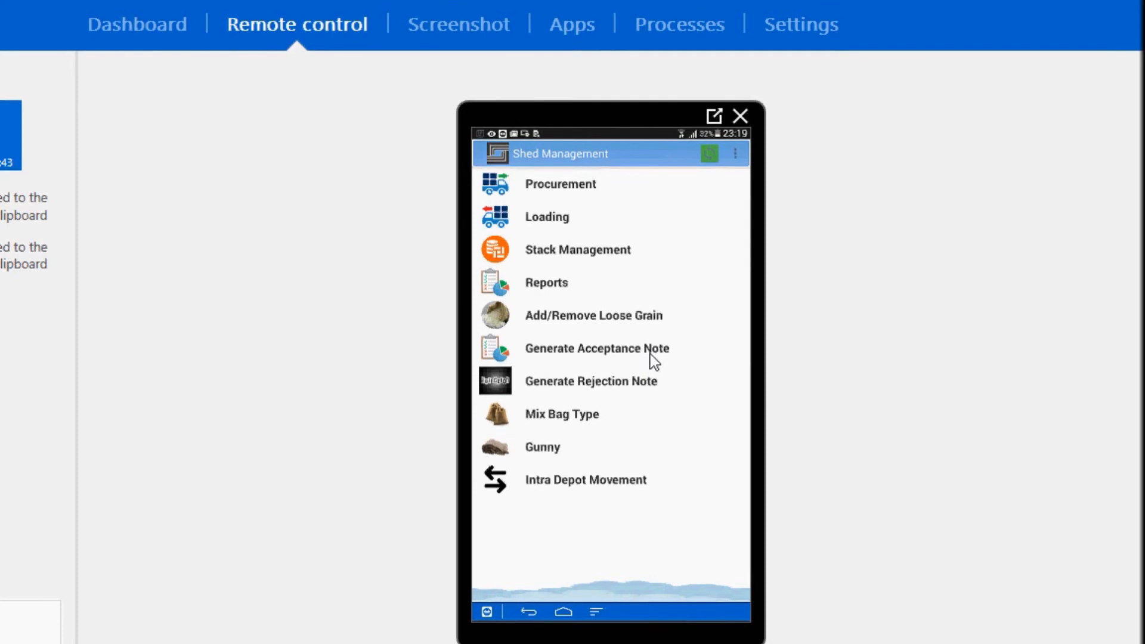
Start a Loading entry for token 87 with 200 bags
{"action": "left_click", "coordinate": [546, 224]}
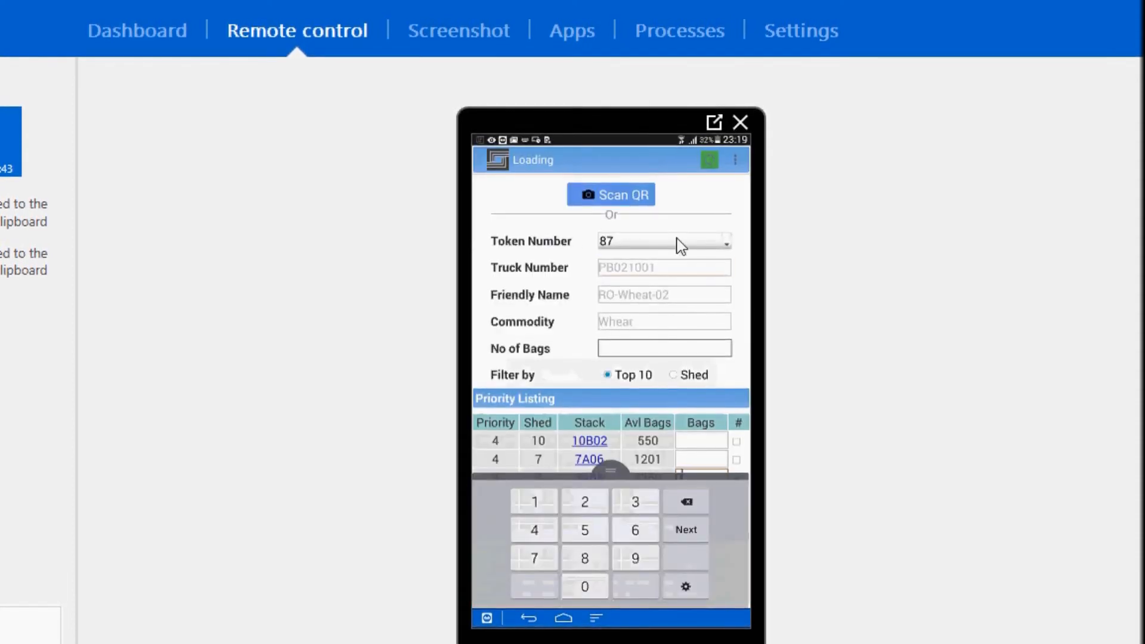
{"action": "left_click", "coordinate": [678, 243]}
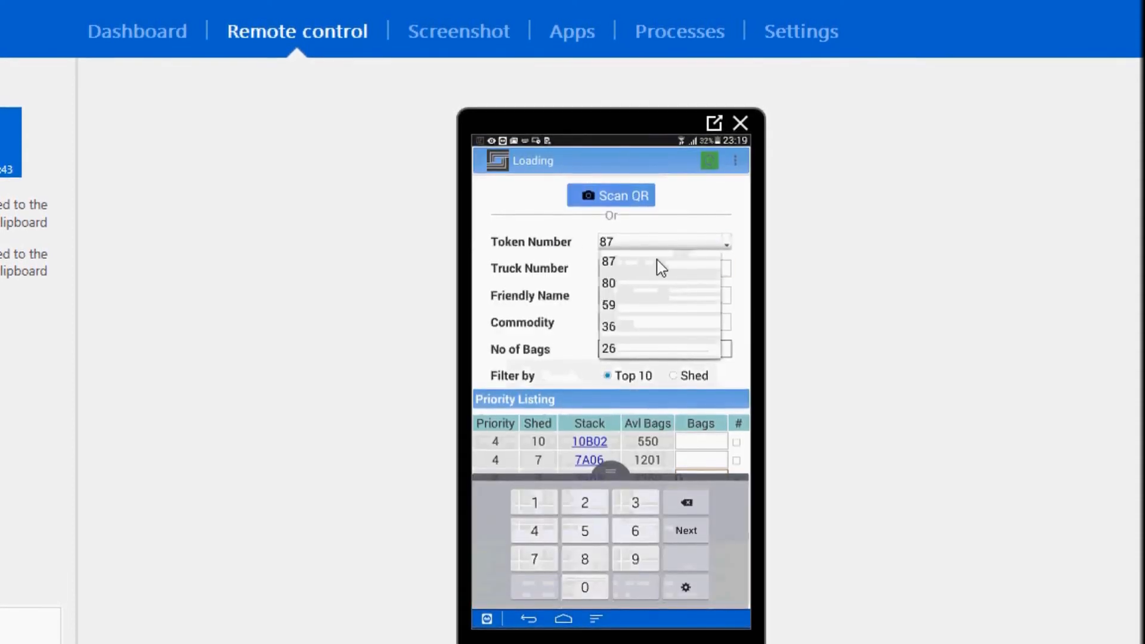
{"action": "left_click", "coordinate": [626, 263]}
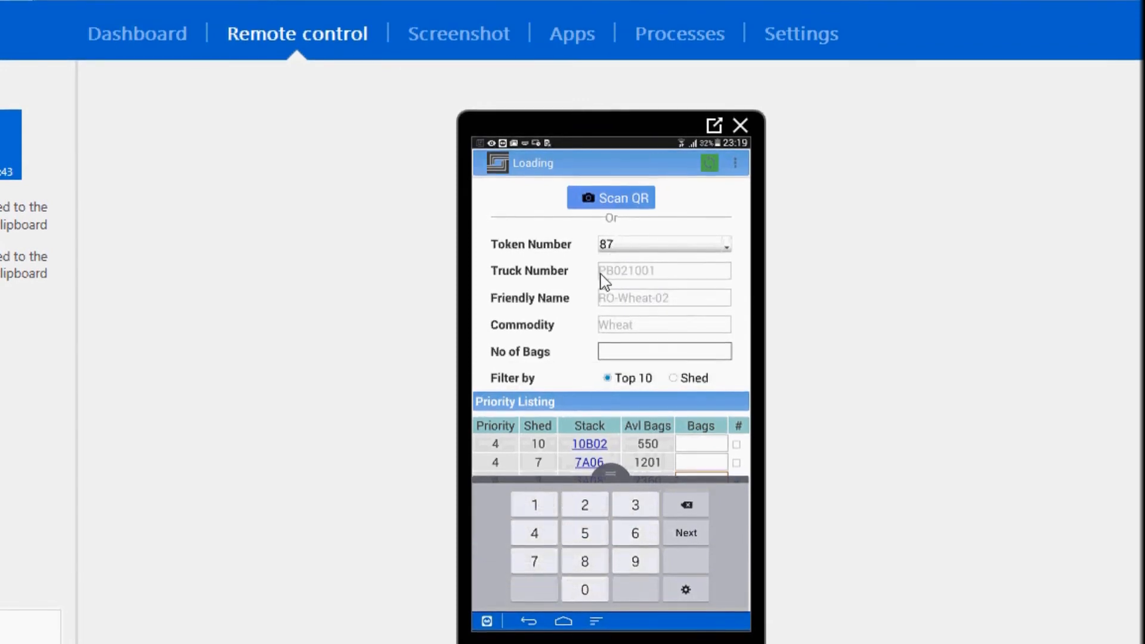
{"action": "left_click", "coordinate": [632, 352]}
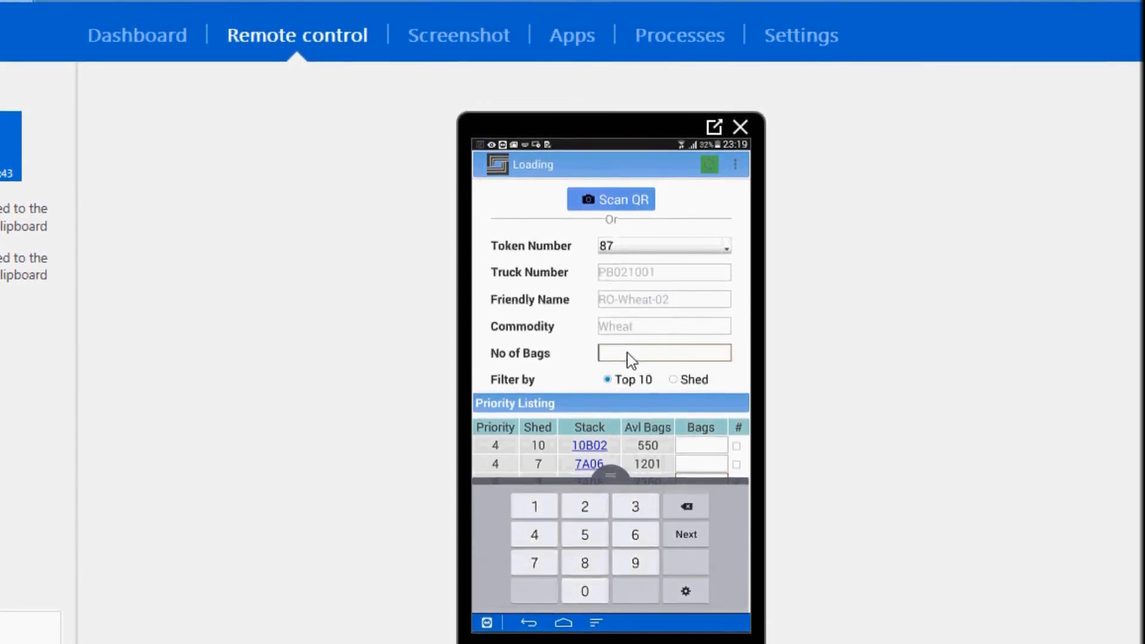
{"action": "type", "text": "100"}
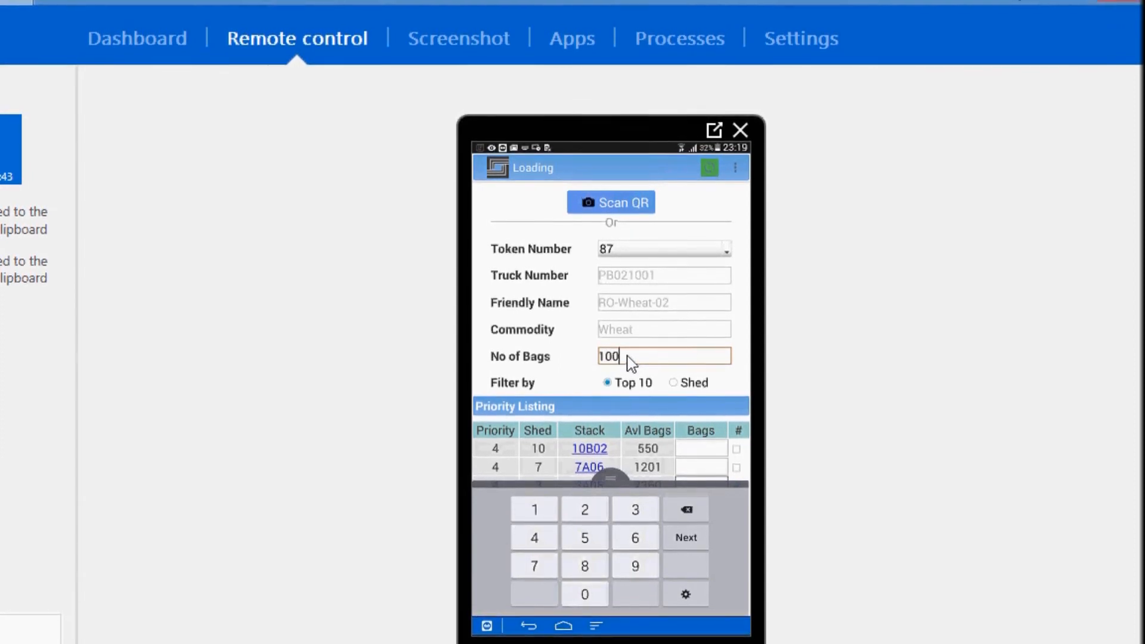
{"action": "key", "text": "BackSpace"}
{"action": "key", "text": "BackSpace"}
{"action": "key", "text": "BackSpace"}
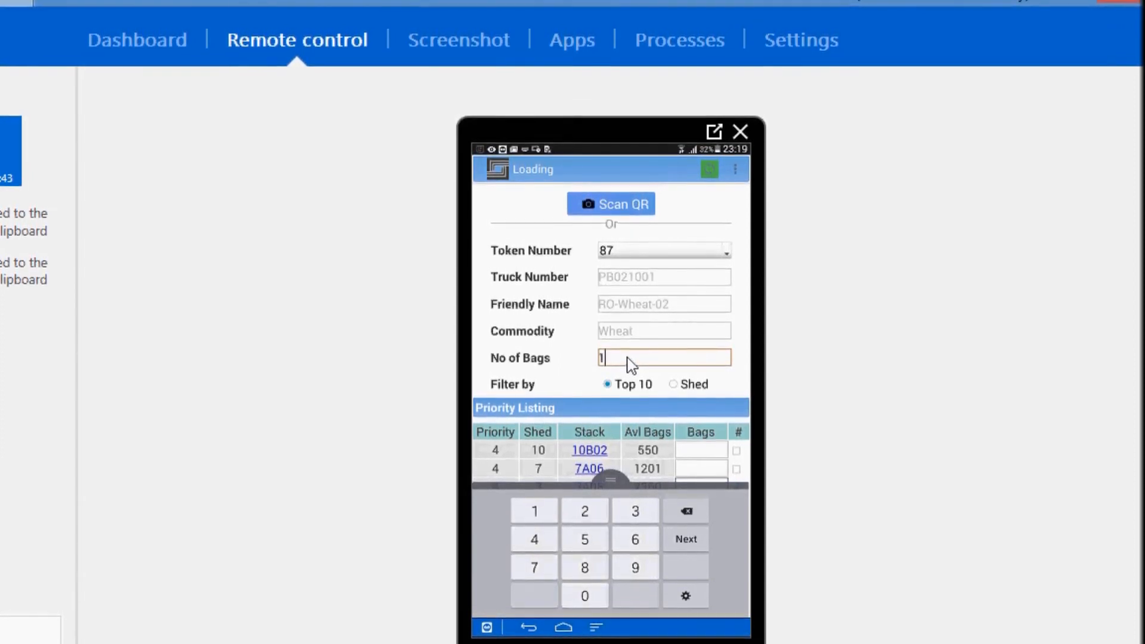
{"action": "type", "text": "200"}
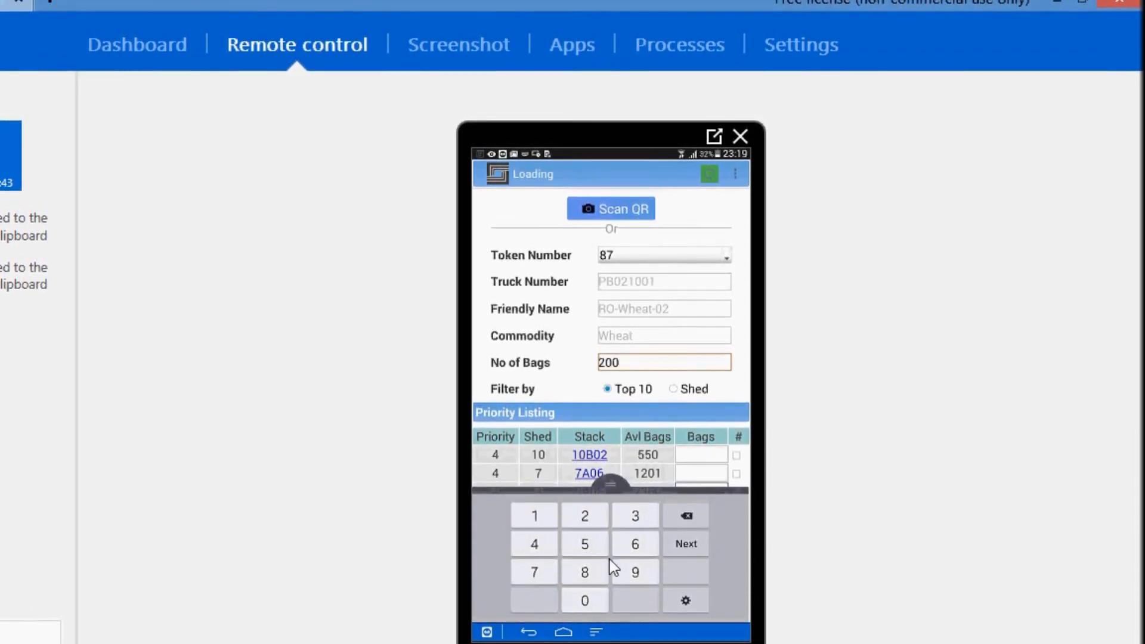
Enter 200 bags against stack 3A08, submit, and acknowledge the success message
{"action": "scroll", "coordinate": [637, 413], "scroll_direction": "down", "scroll_amount": 5}
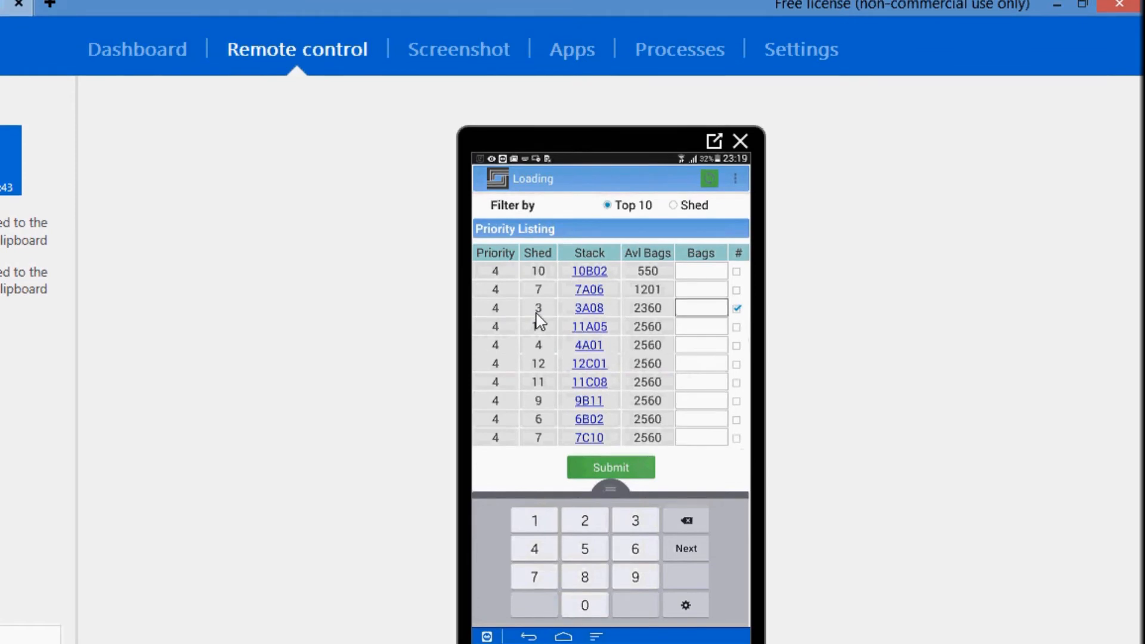
{"action": "left_click", "coordinate": [686, 310]}
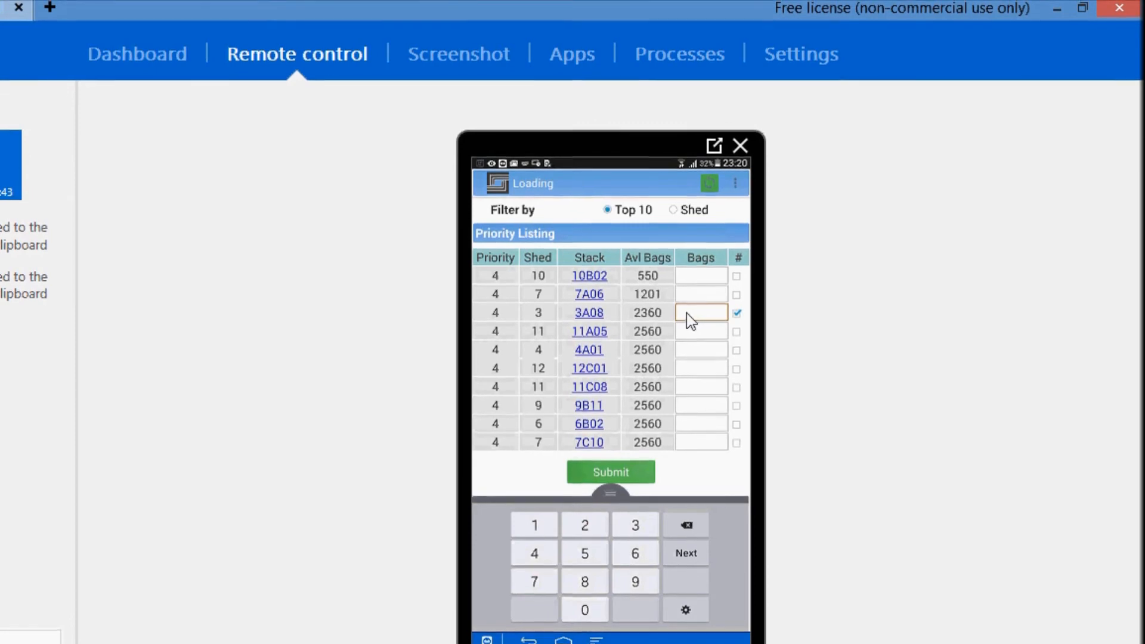
{"action": "type", "text": "200"}
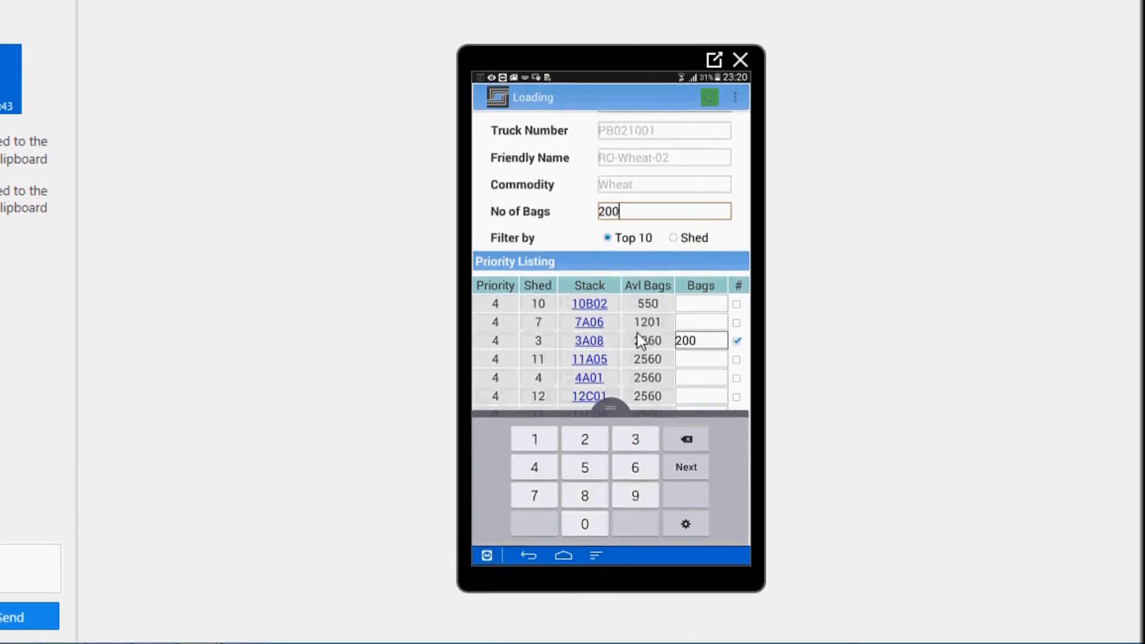
{"action": "scroll", "coordinate": [636, 335], "scroll_direction": "down", "scroll_amount": 3}
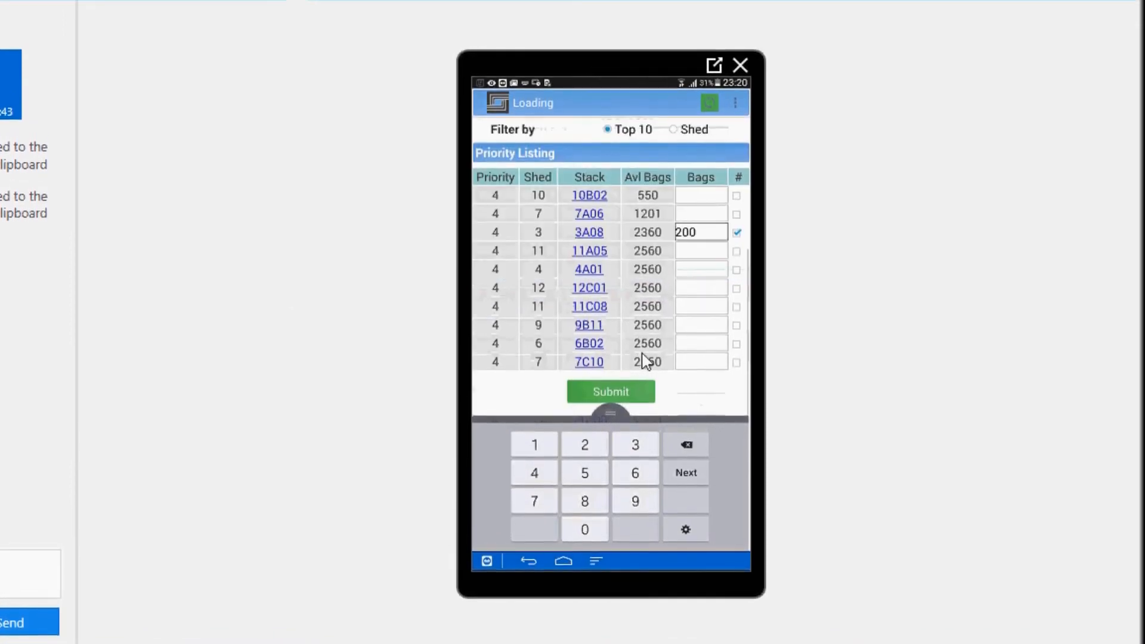
{"action": "left_click", "coordinate": [622, 395]}
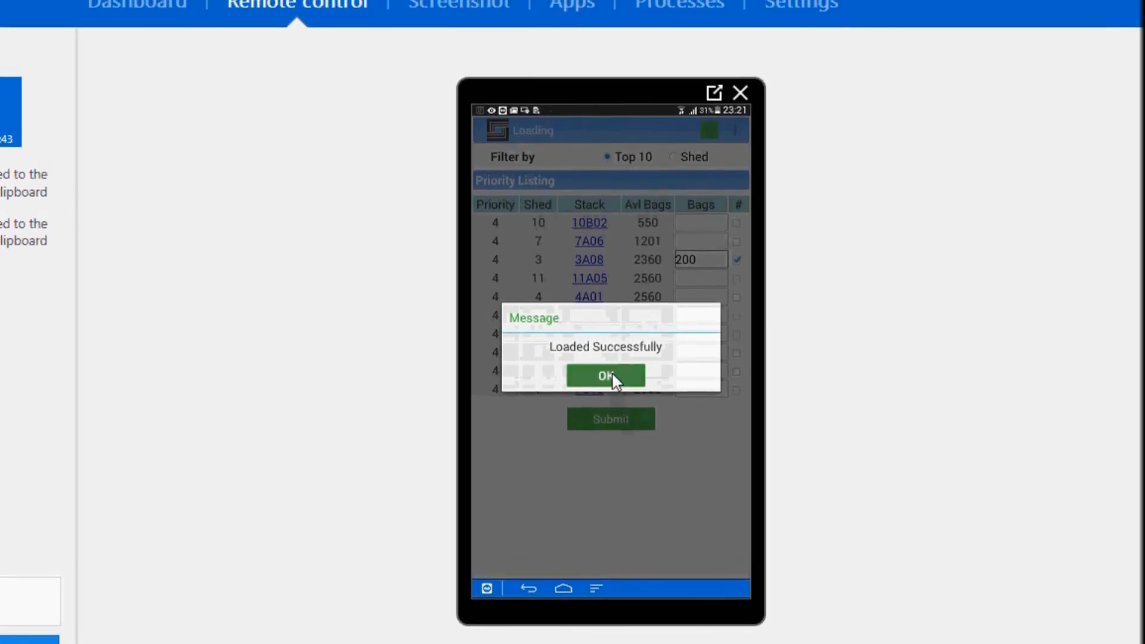
{"action": "left_click", "coordinate": [615, 375]}
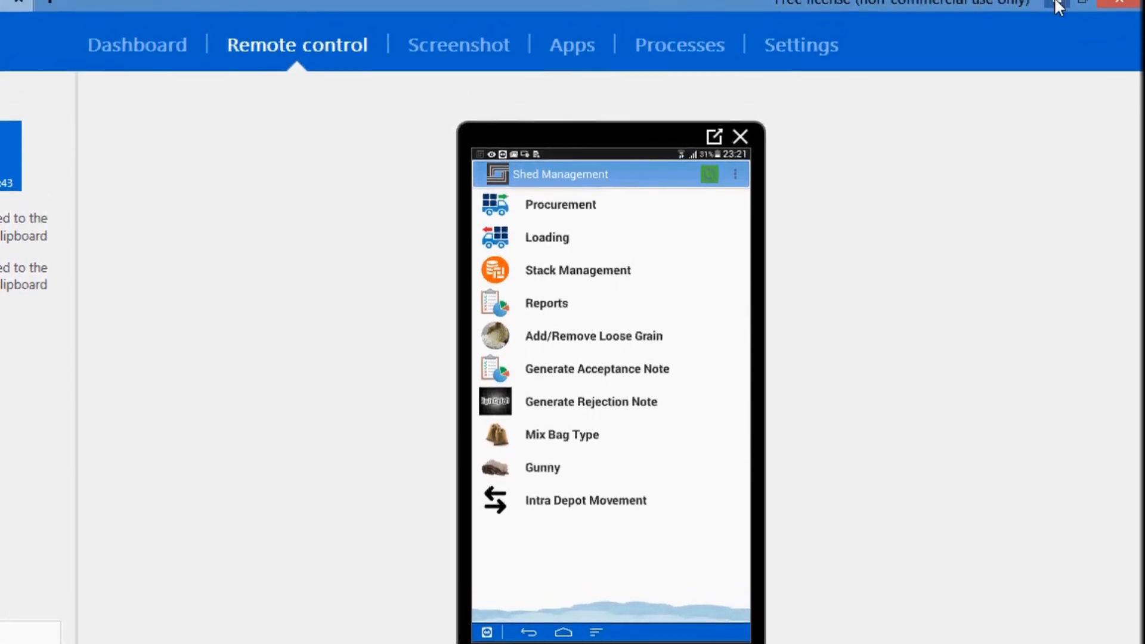
Return to the Depot Online login page in Firefox and sign in with the weighbridge operator's credentials
{"action": "left_click", "coordinate": [1057, 5]}
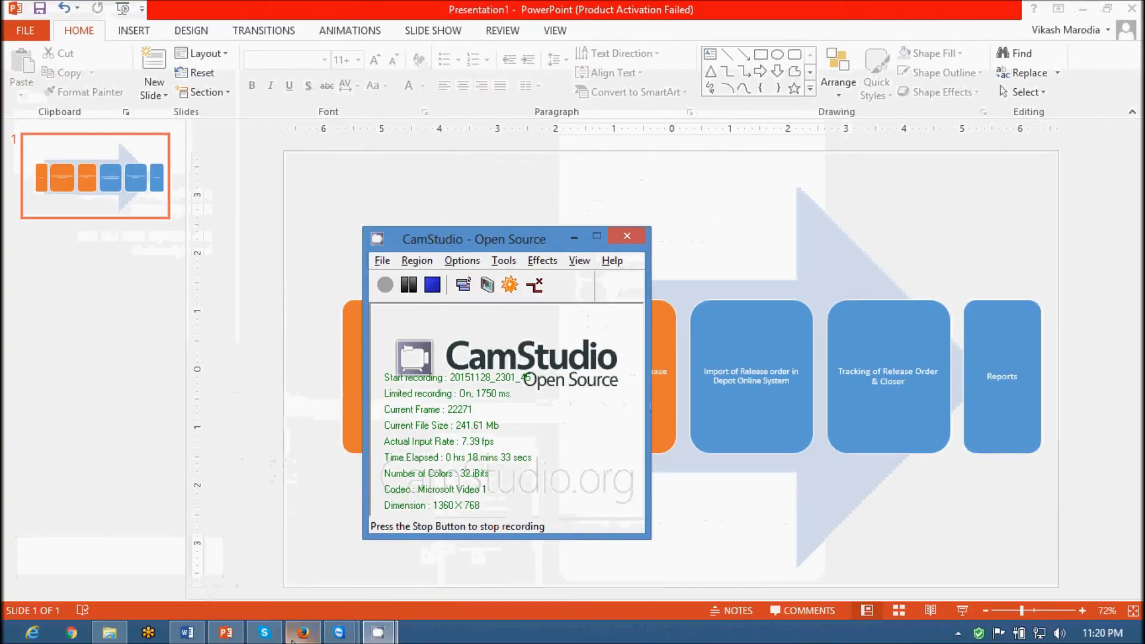
{"action": "left_click", "coordinate": [302, 632]}
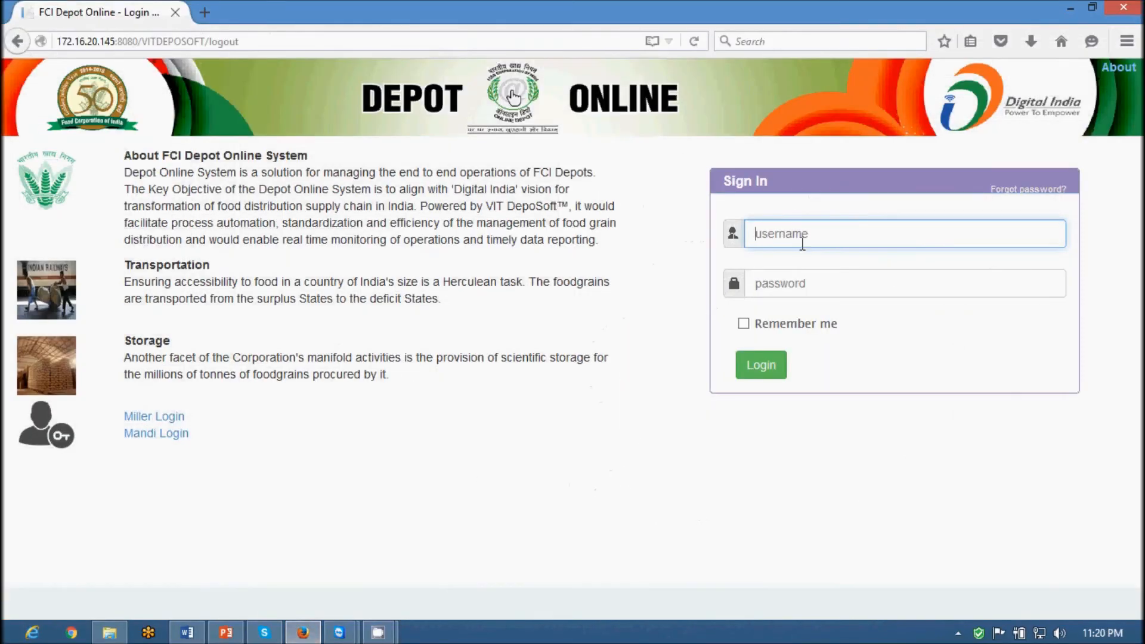
{"action": "type", "text": "re"}
{"action": "type", "text": "jpura_lwb"}
{"action": "key", "text": "Tab"}
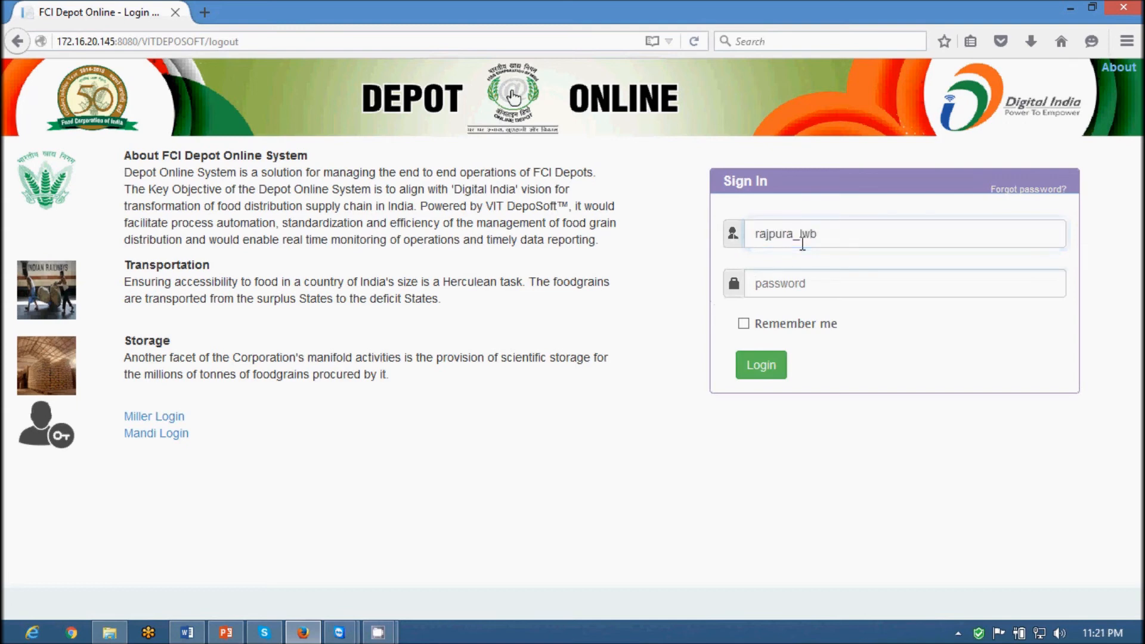
{"action": "type", "text": "••••••••"}
{"action": "key", "text": "Return"}
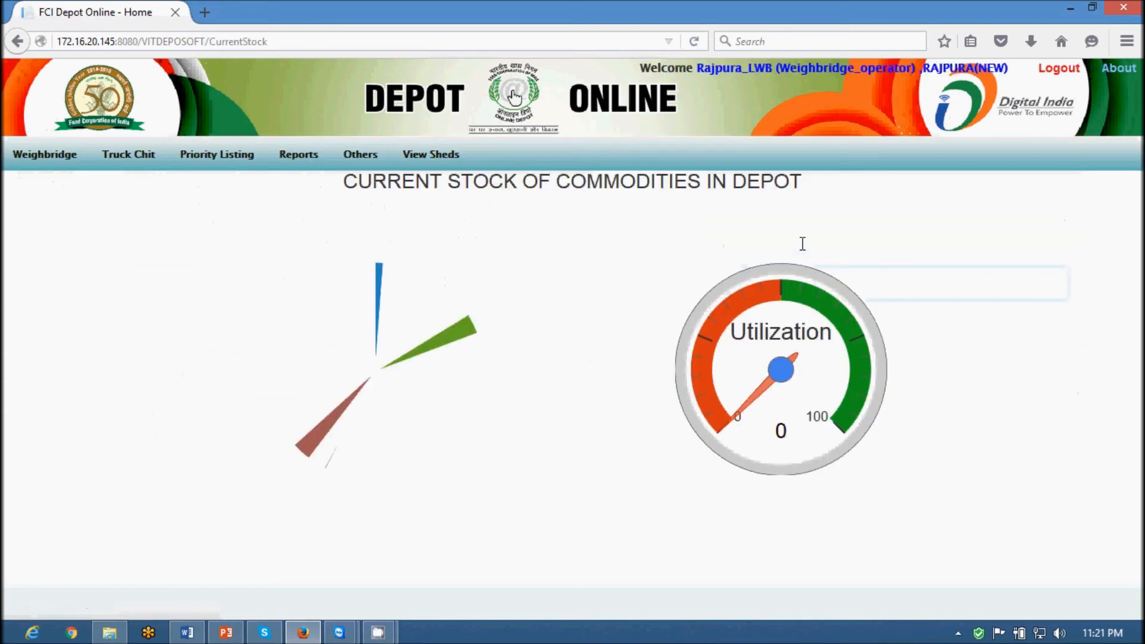
Submit a 200.22-quintal gross out weight for token 87, truck PB021001
{"action": "mouse_move", "coordinate": [55, 161]}
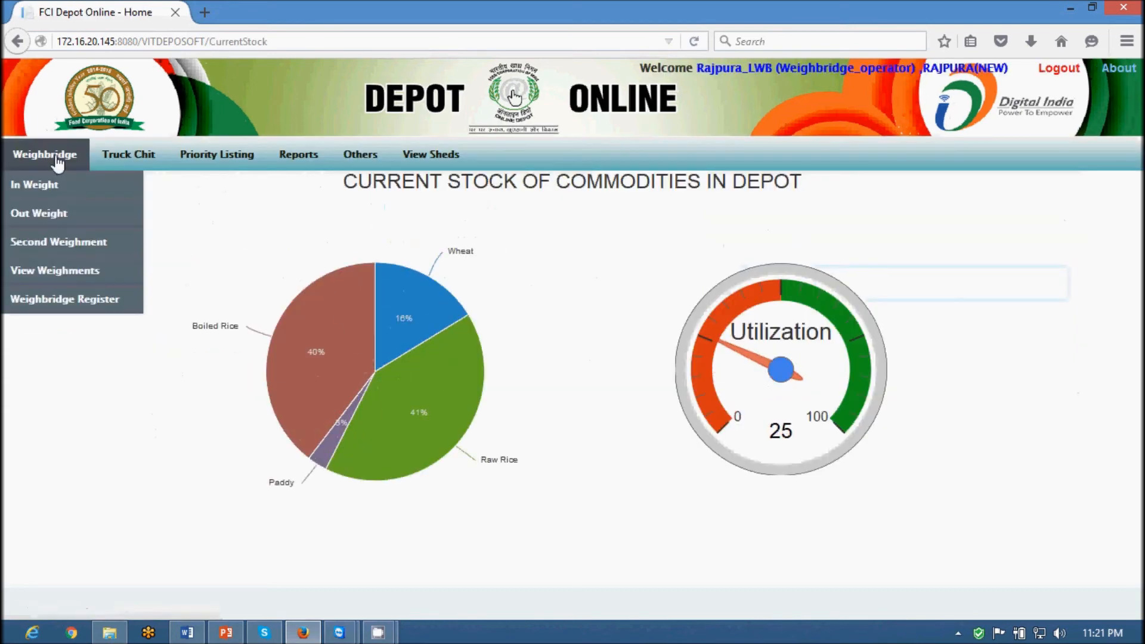
{"action": "left_click", "coordinate": [42, 215]}
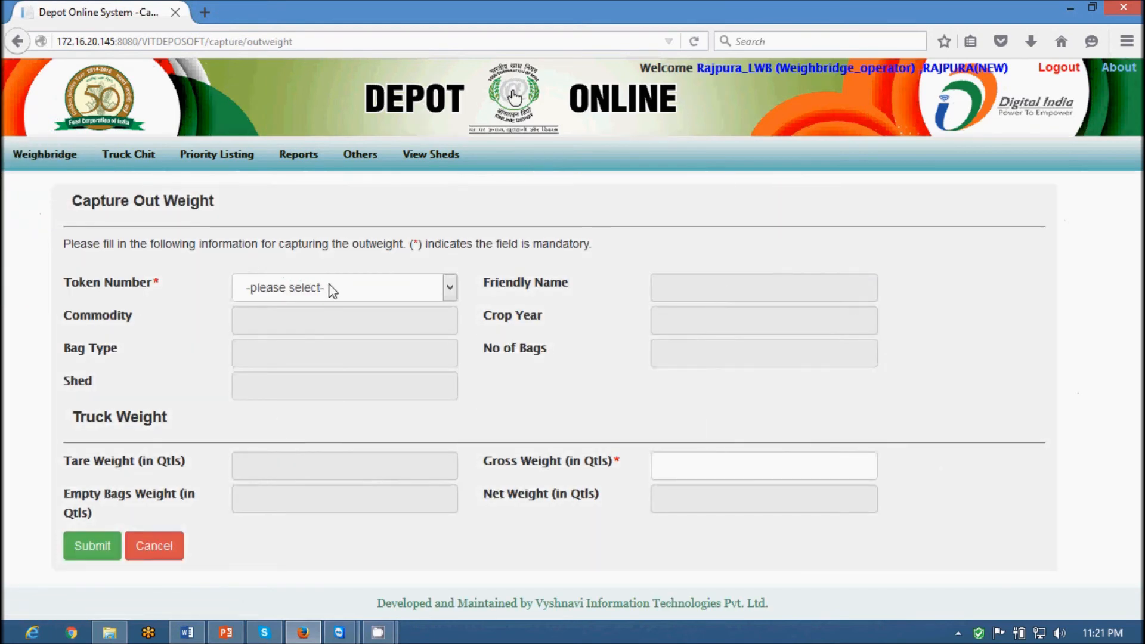
{"action": "left_click", "coordinate": [332, 290]}
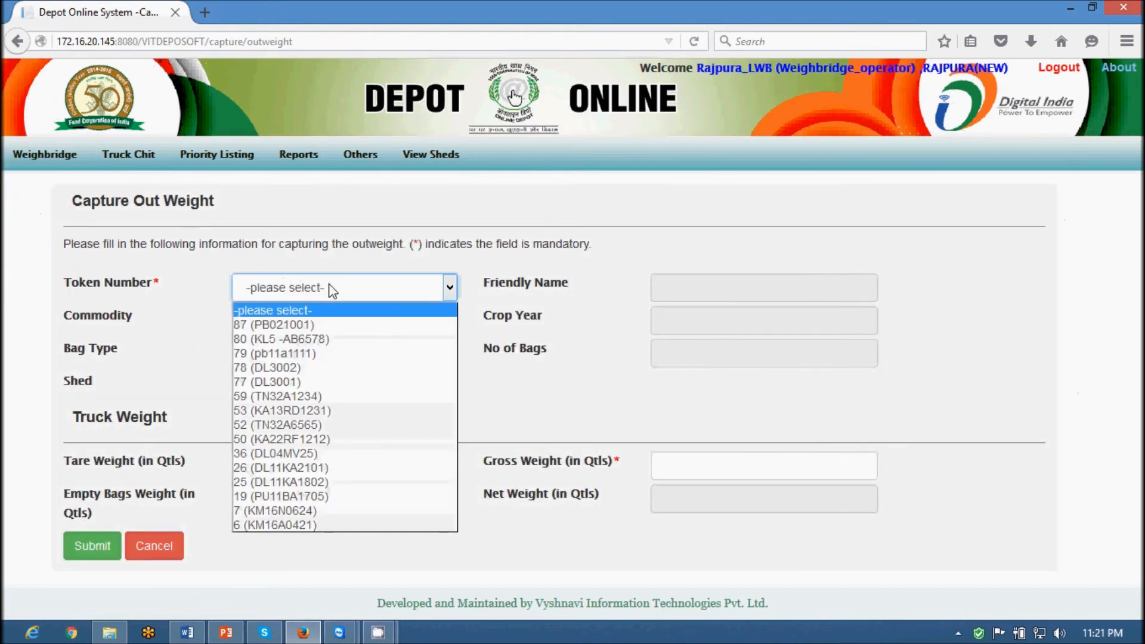
{"action": "left_click", "coordinate": [313, 326]}
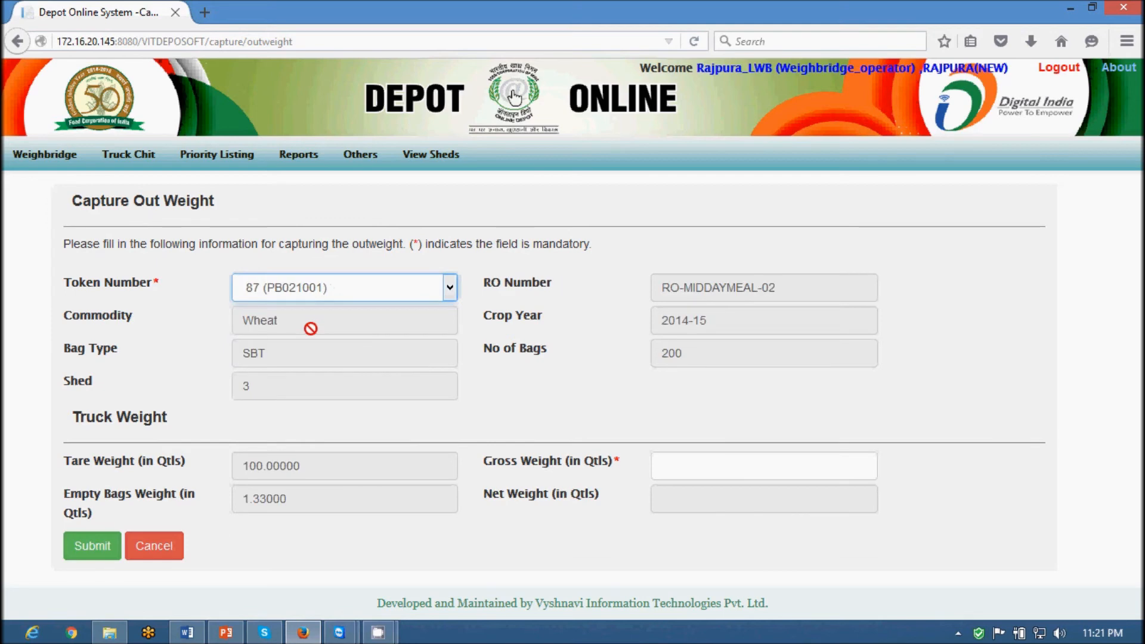
{"action": "left_click", "coordinate": [698, 465]}
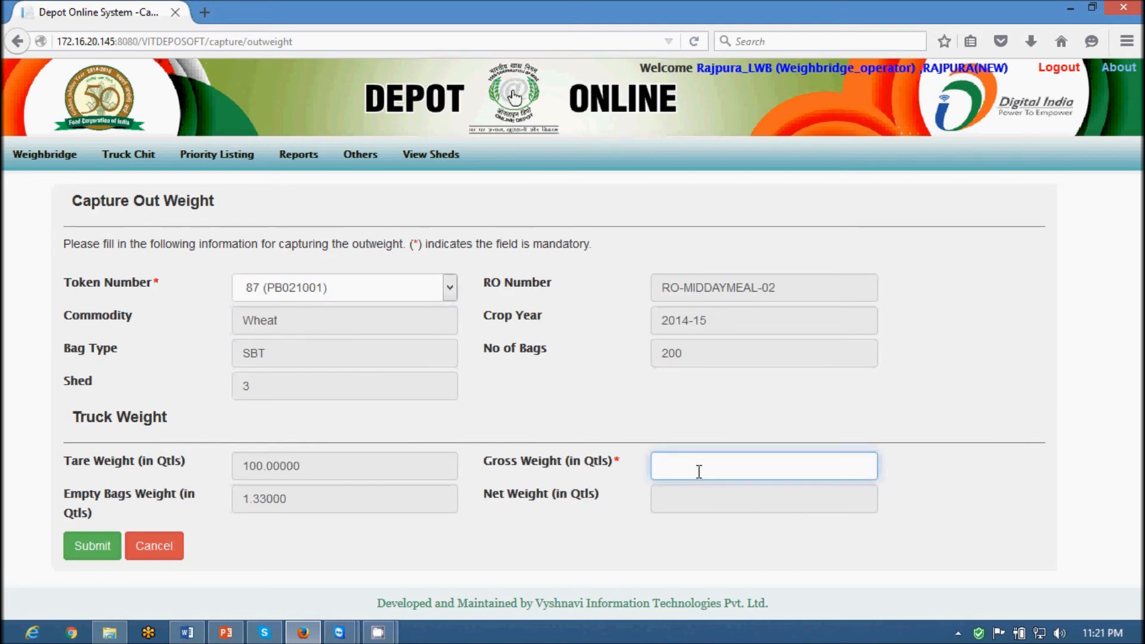
{"action": "left_click", "coordinate": [387, 634]}
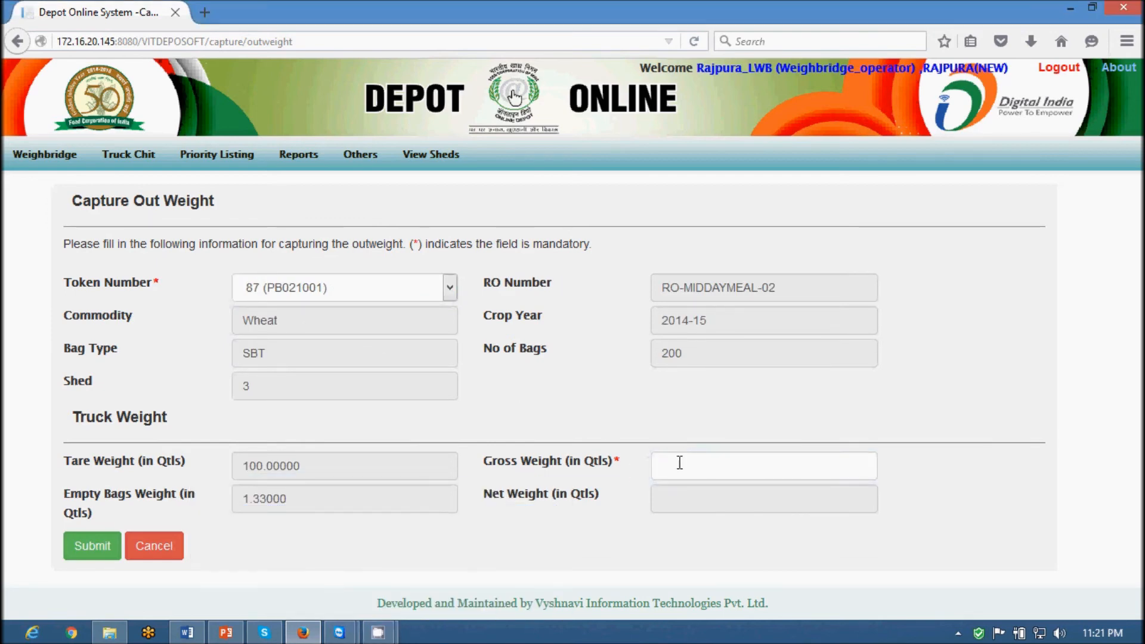
{"action": "left_click", "coordinate": [676, 467]}
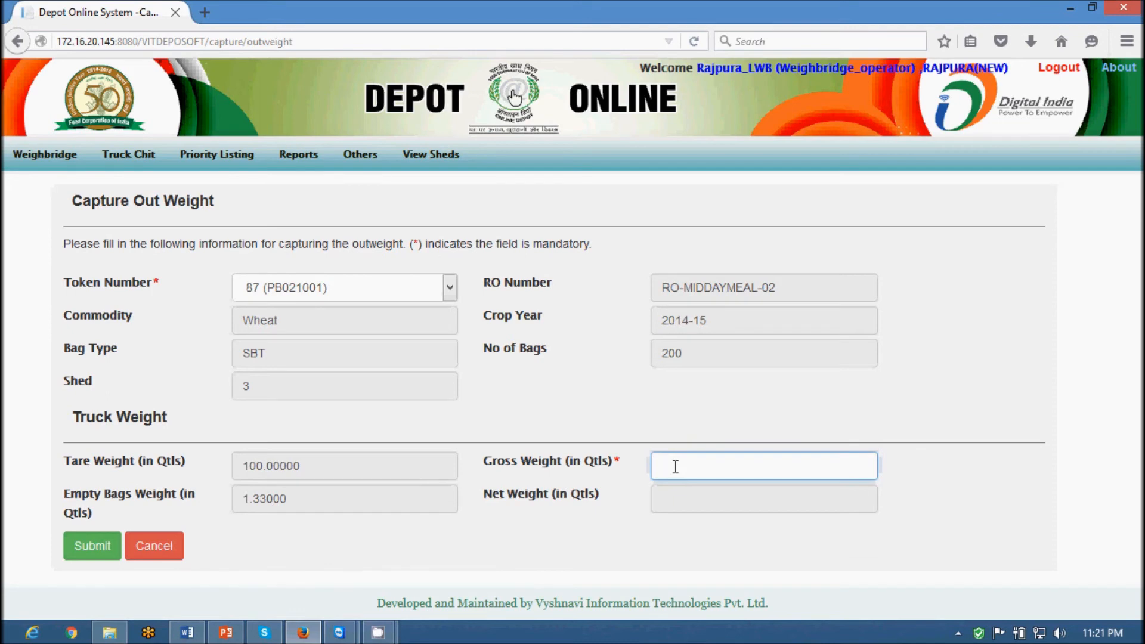
{"action": "type", "text": "100"}
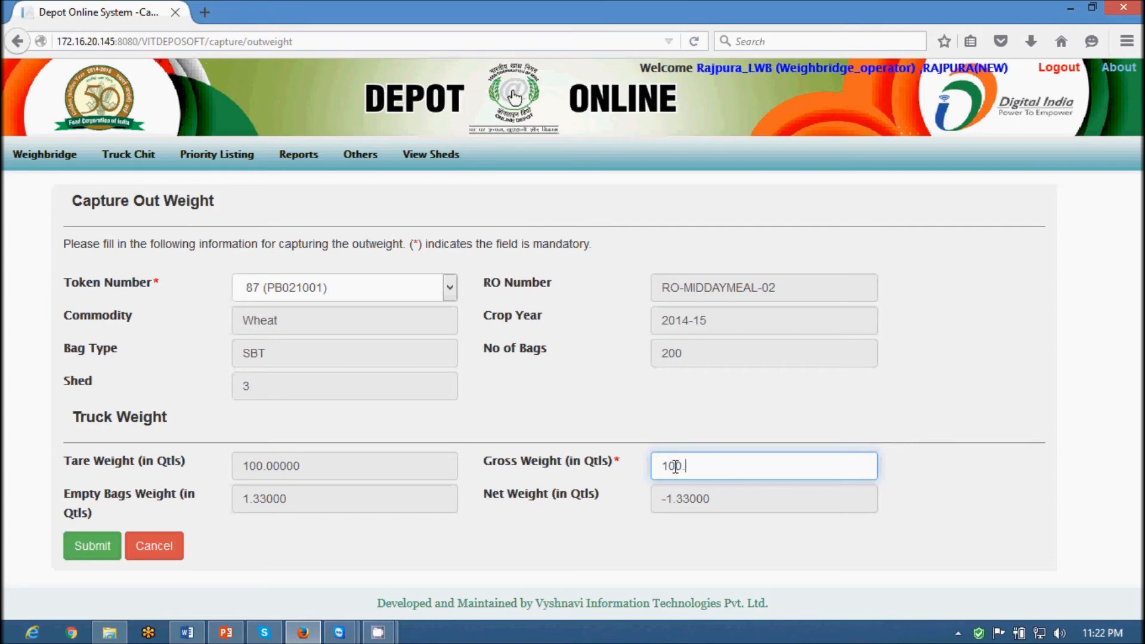
{"action": "key", "text": "BackSpace"}
{"action": "type", "text": "200"}
{"action": "left_click", "coordinate": [940, 533]}
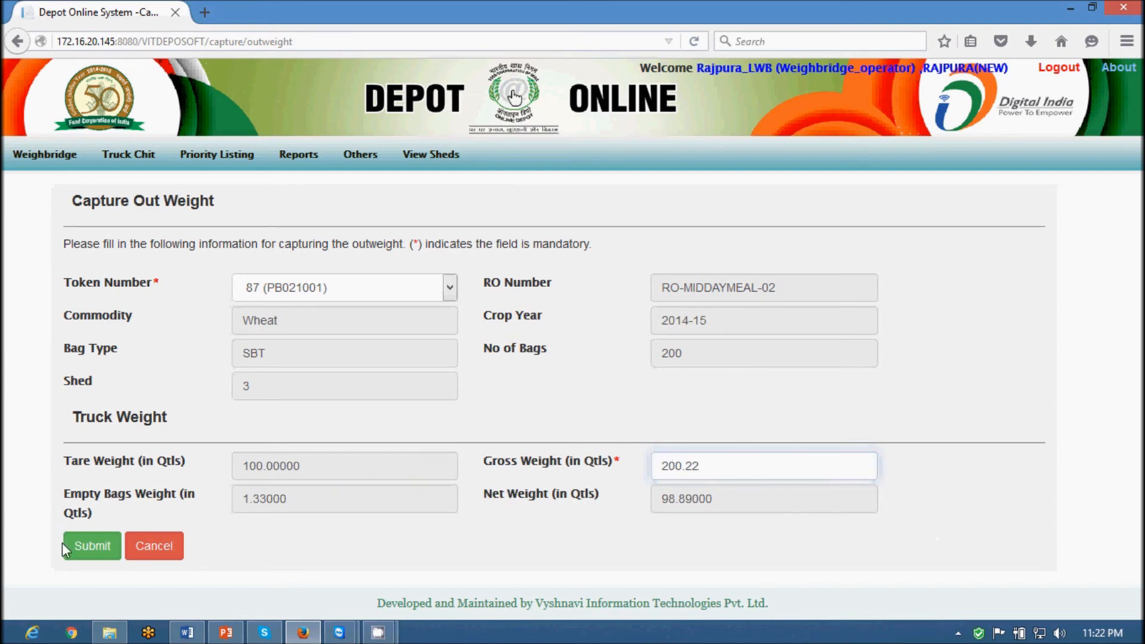
{"action": "left_click", "coordinate": [81, 547]}
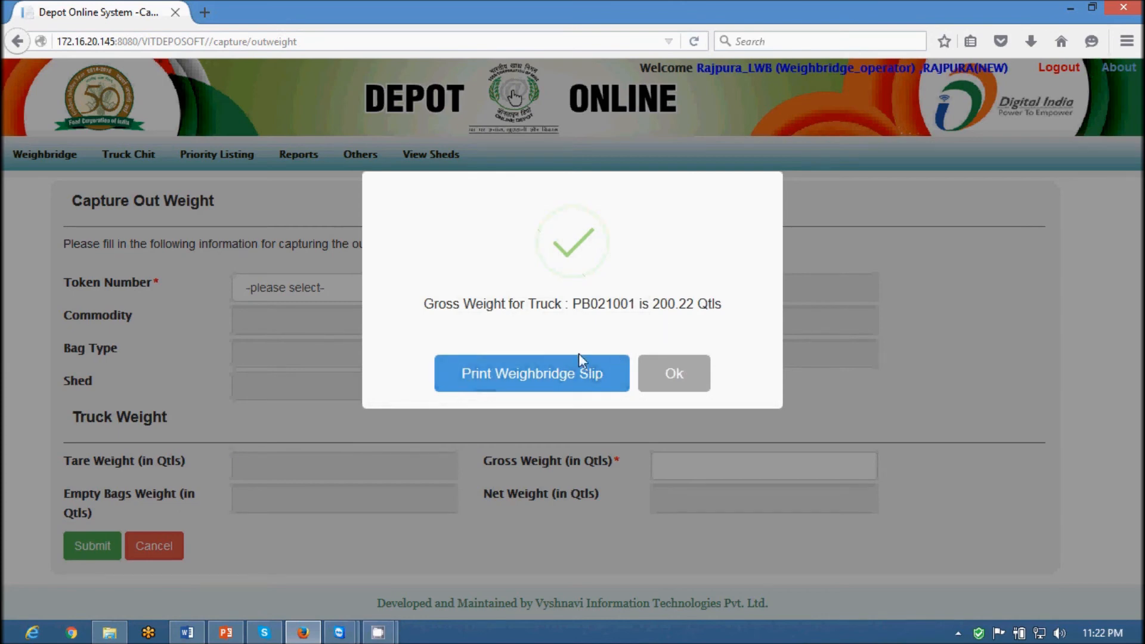
Open the weighbridge slip for PB021001 full screen, review its 98.89000 Qtls net weight, then close it
{"action": "left_click", "coordinate": [522, 385]}
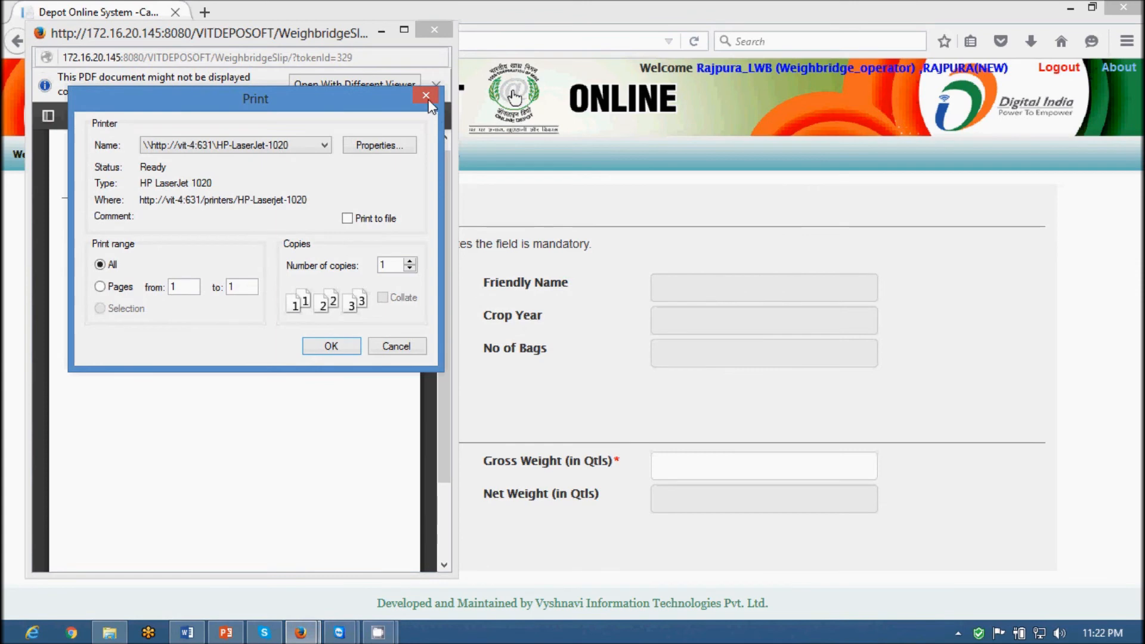
{"action": "left_click", "coordinate": [425, 96]}
{"action": "left_click", "coordinate": [402, 33]}
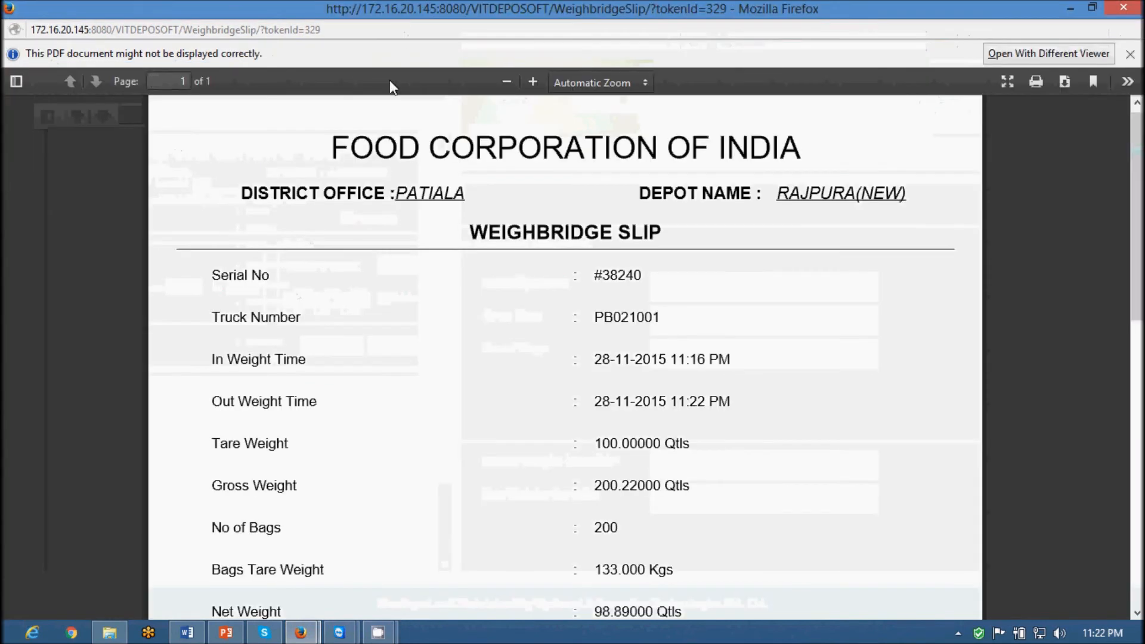
{"action": "scroll", "coordinate": [590, 400], "scroll_direction": "down", "scroll_amount": 2}
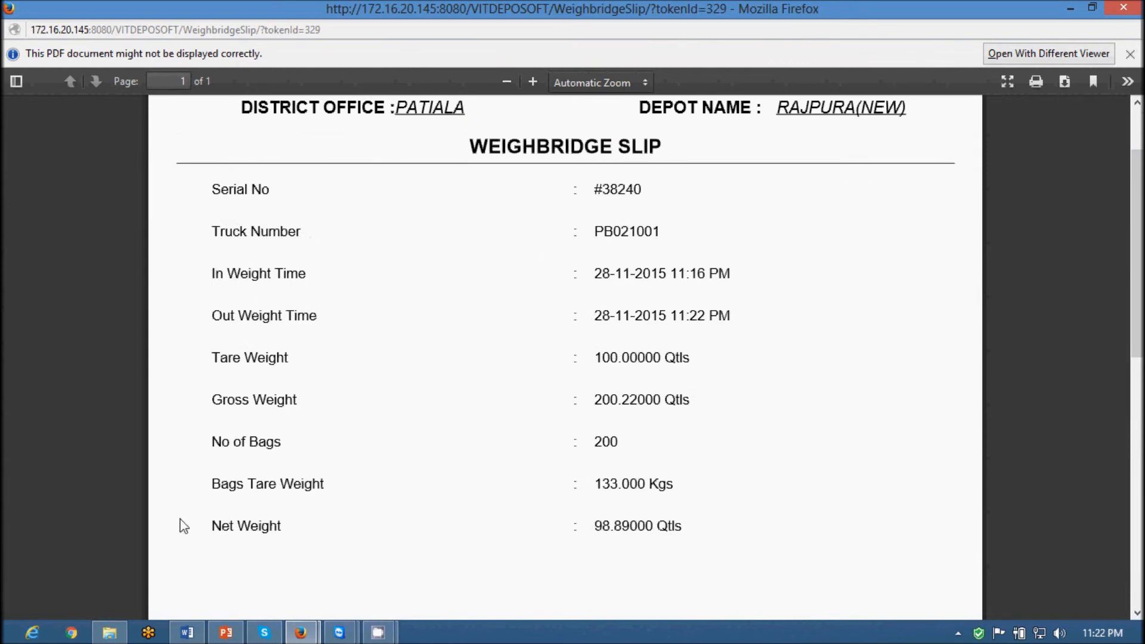
{"action": "left_click_drag", "start_coordinate": [205, 528], "coordinate": [700, 528]}
{"action": "left_click", "coordinate": [1122, 8]}
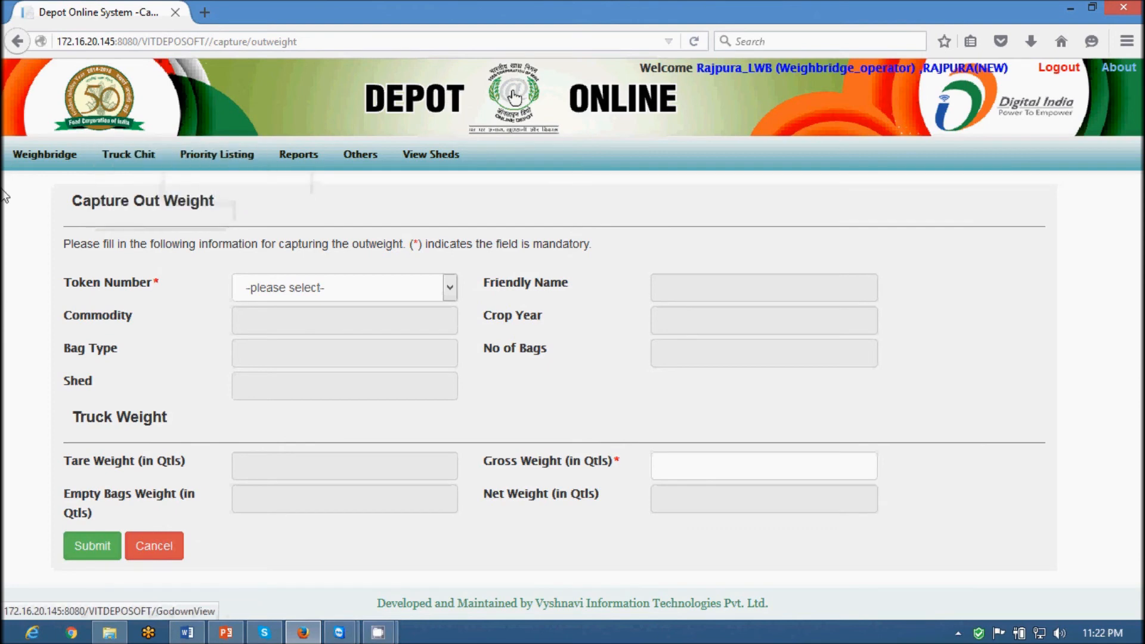
Log out and sign in with the depot manager's credentials, retrying after the first attempt is rejected
{"action": "left_click", "coordinate": [1062, 69]}
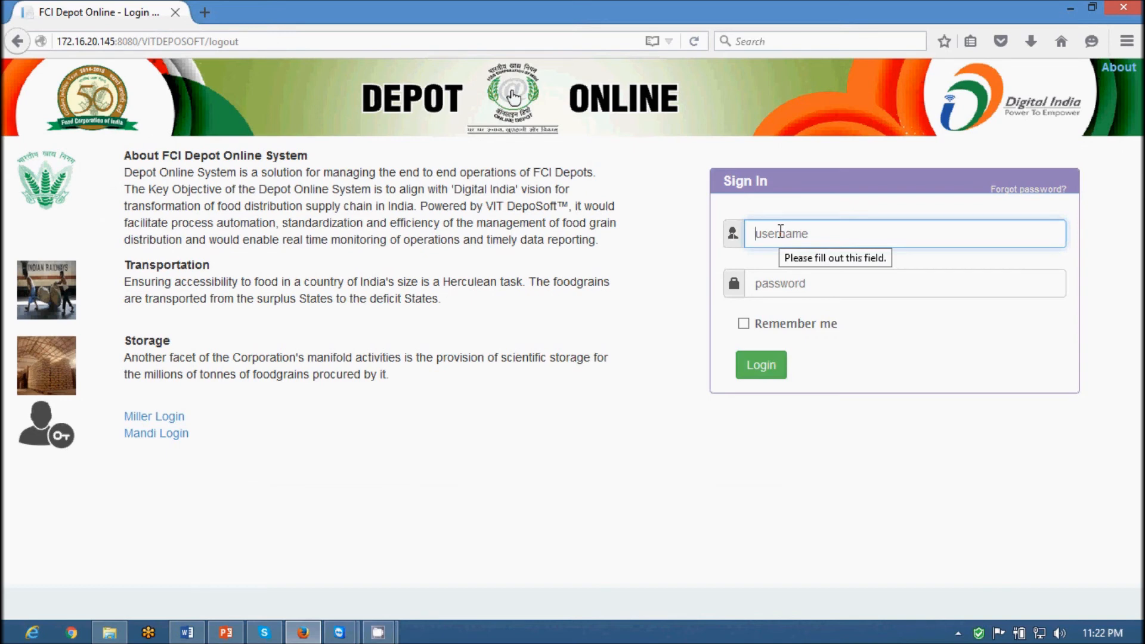
{"action": "type", "text": "depot_office"}
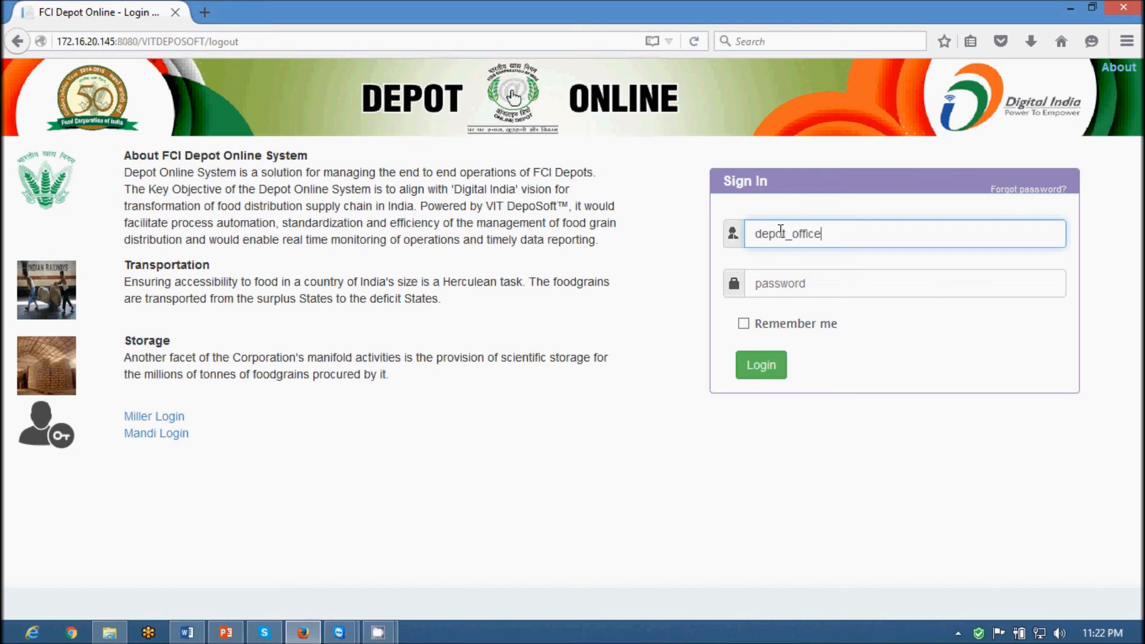
{"action": "key", "text": "Tab"}
{"action": "type", "text": "•••"}
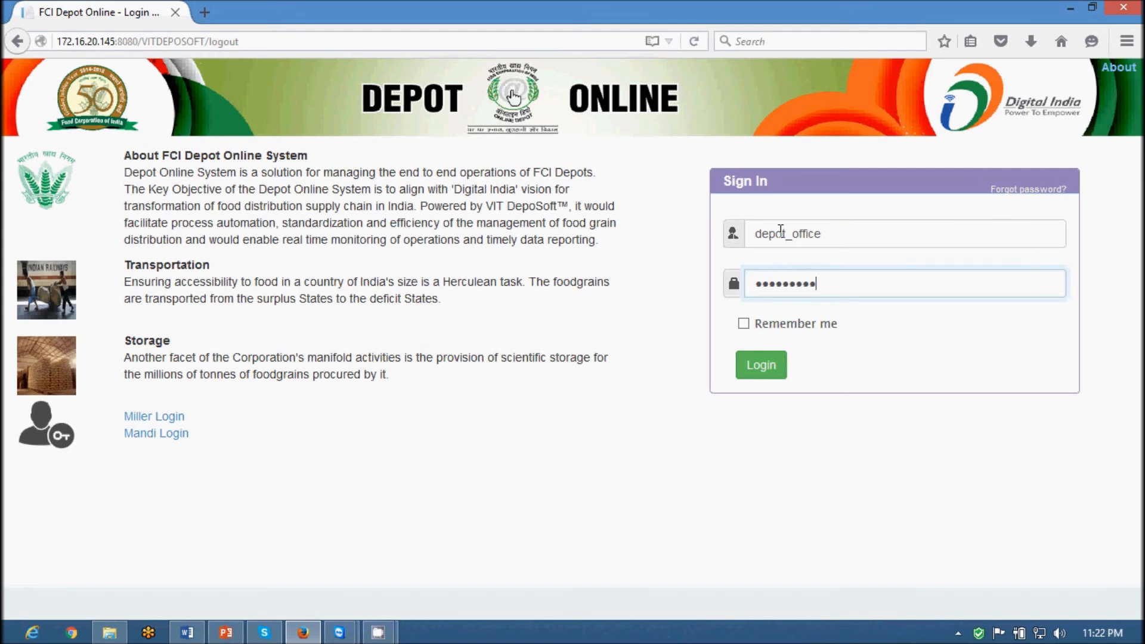
{"action": "key", "text": "Return"}
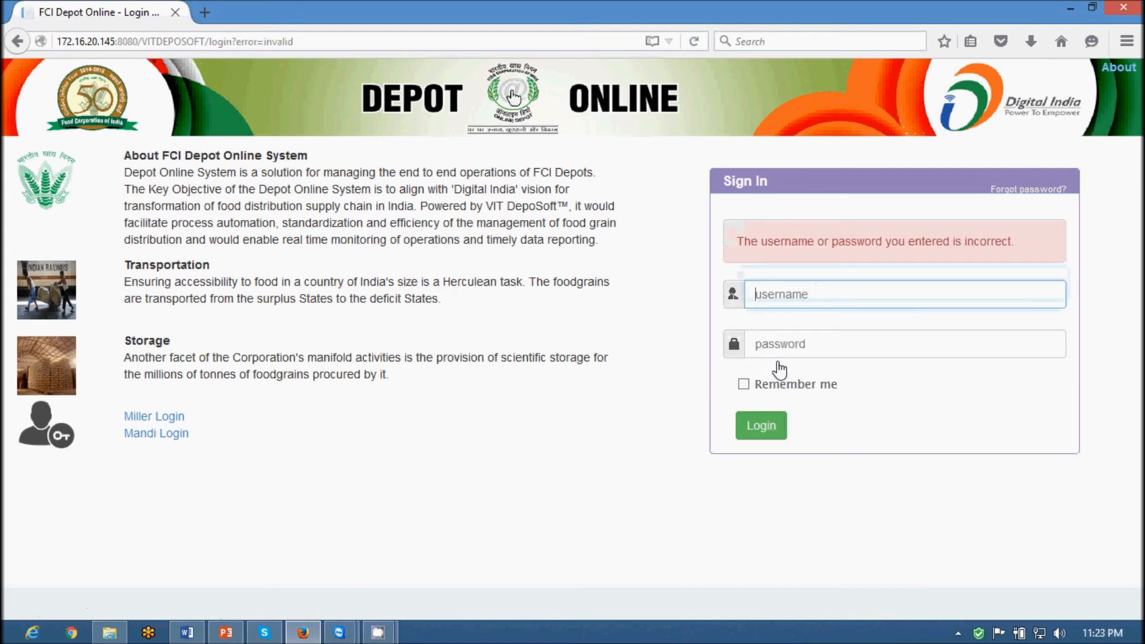
{"action": "type", "text": "rajpura_office"}
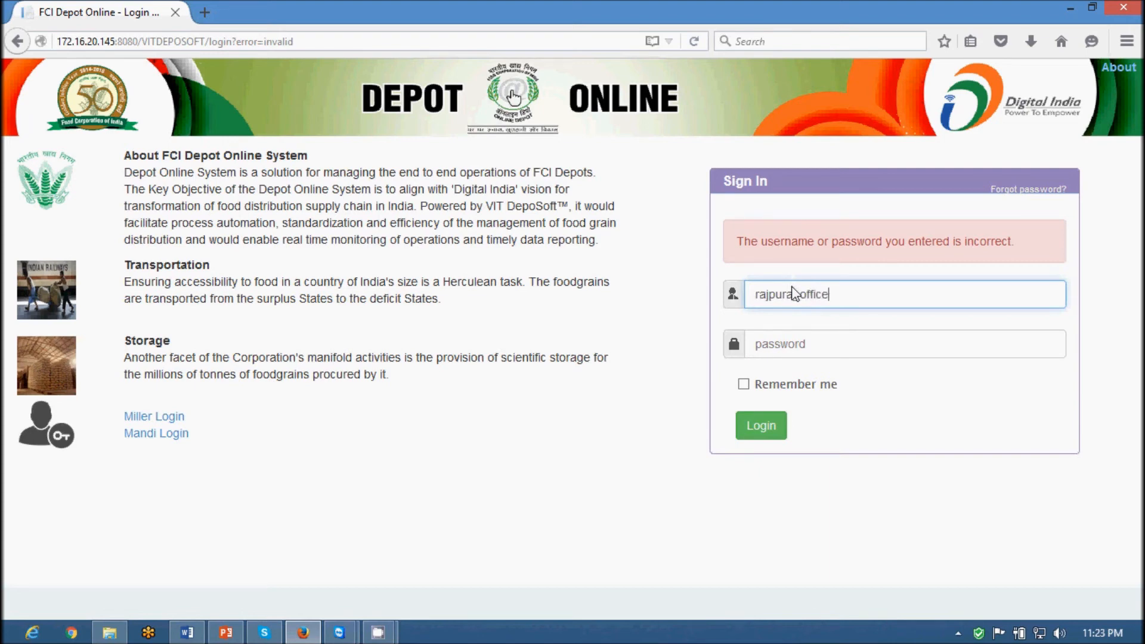
{"action": "key", "text": "Tab"}
{"action": "type", "text": "********"}
{"action": "key", "text": "Return"}
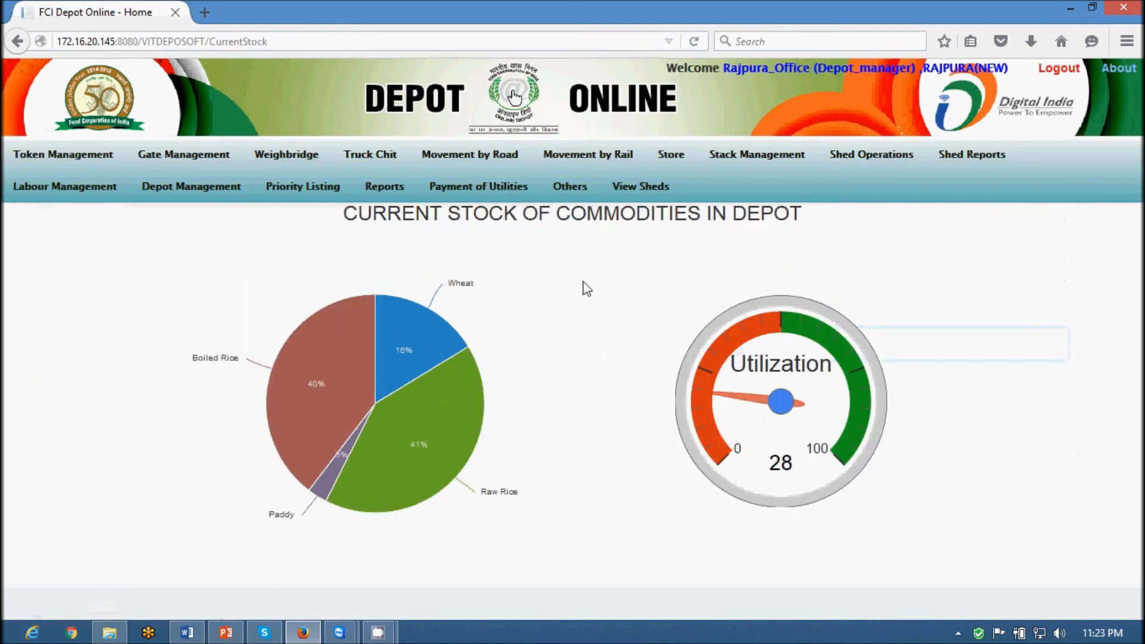
Open Generate Truck Chit and load token 87 (PB021001): Wheat, 200 bags, shed 3
{"action": "mouse_move", "coordinate": [371, 157]}
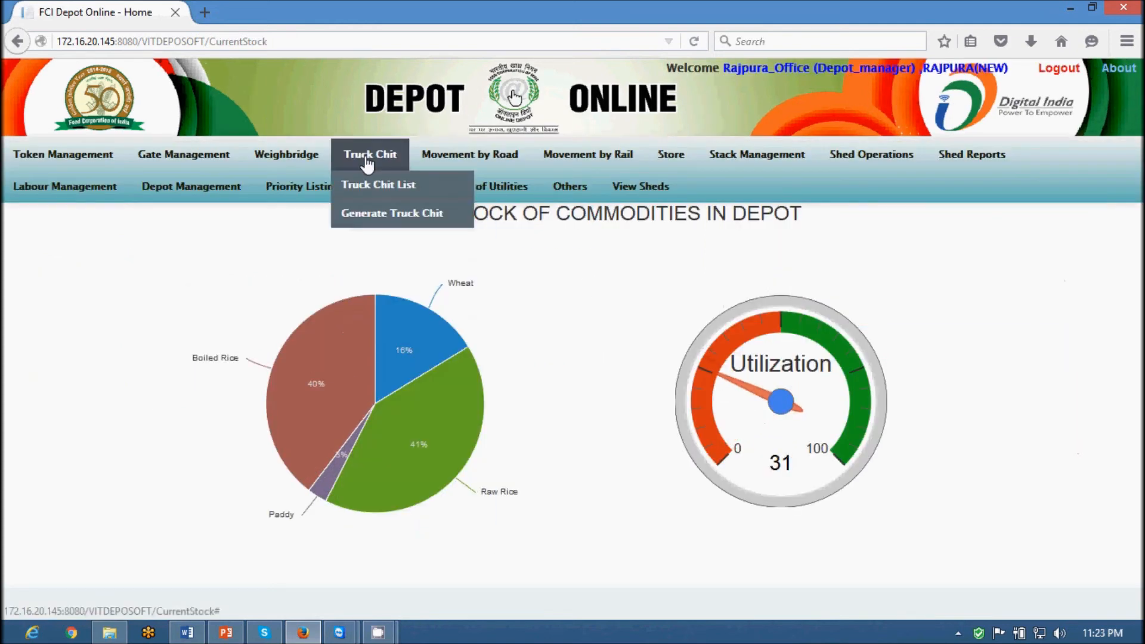
{"action": "left_click", "coordinate": [373, 222]}
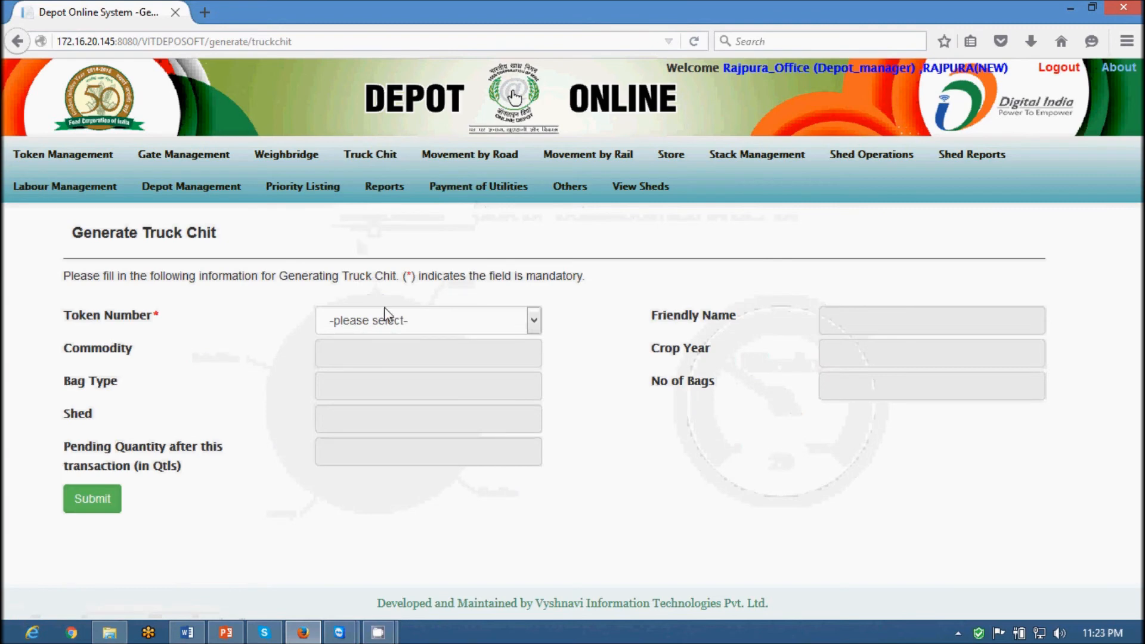
{"action": "left_click", "coordinate": [392, 325]}
{"action": "left_click", "coordinate": [382, 358]}
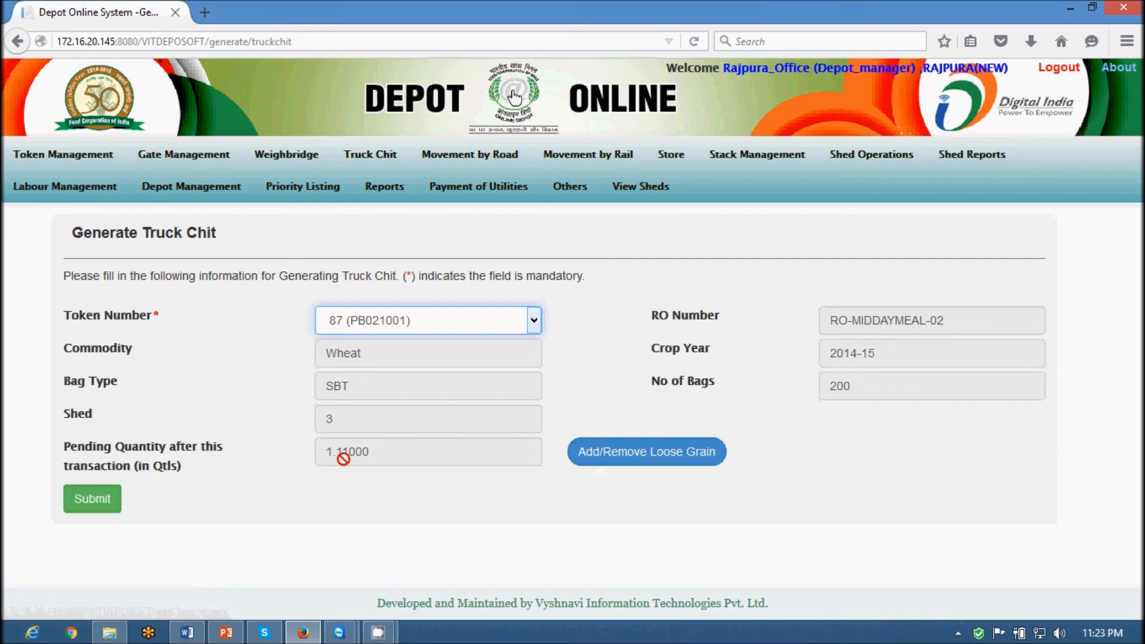
{"action": "left_click", "coordinate": [623, 459]}
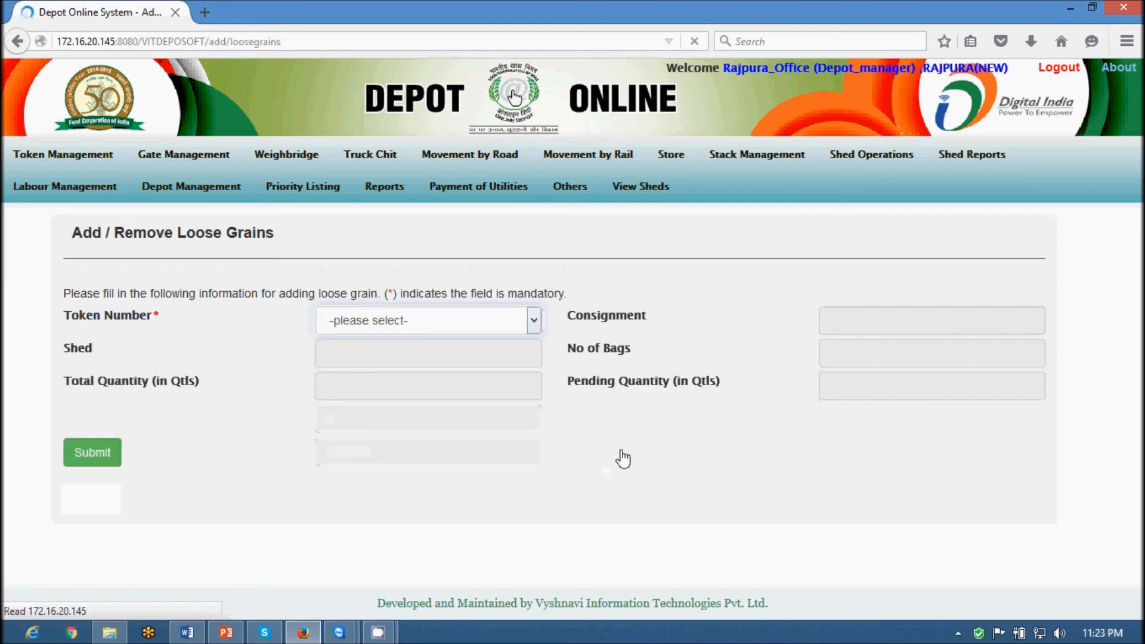
{"action": "left_click", "coordinate": [437, 322]}
{"action": "left_click", "coordinate": [371, 352]}
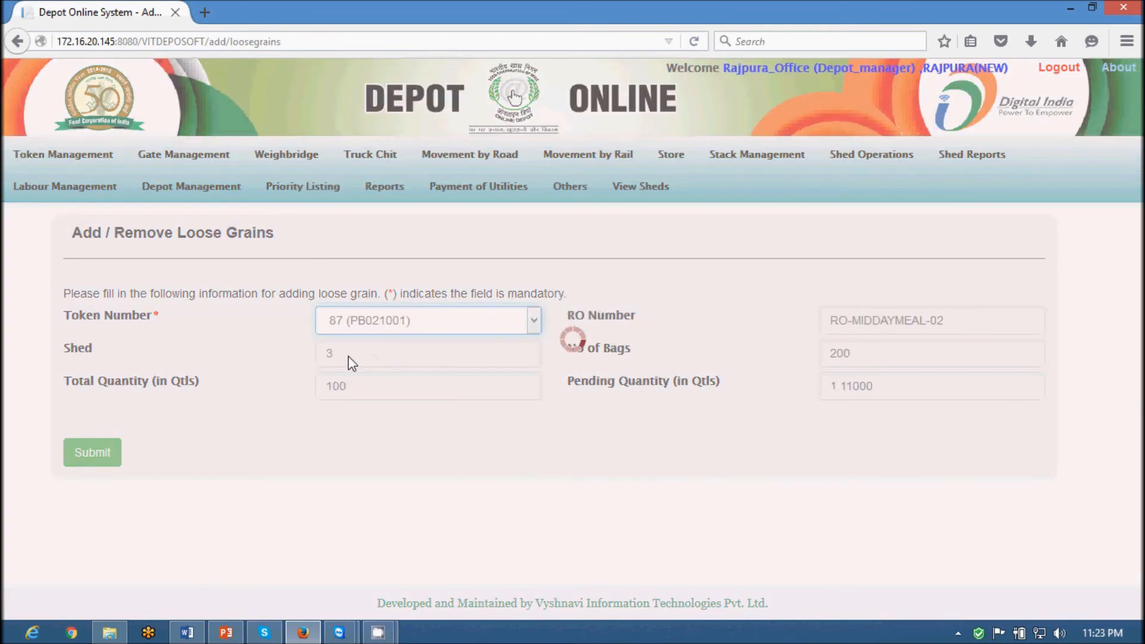
{"action": "scroll", "coordinate": [604, 488], "scroll_direction": "down", "scroll_amount": 3}
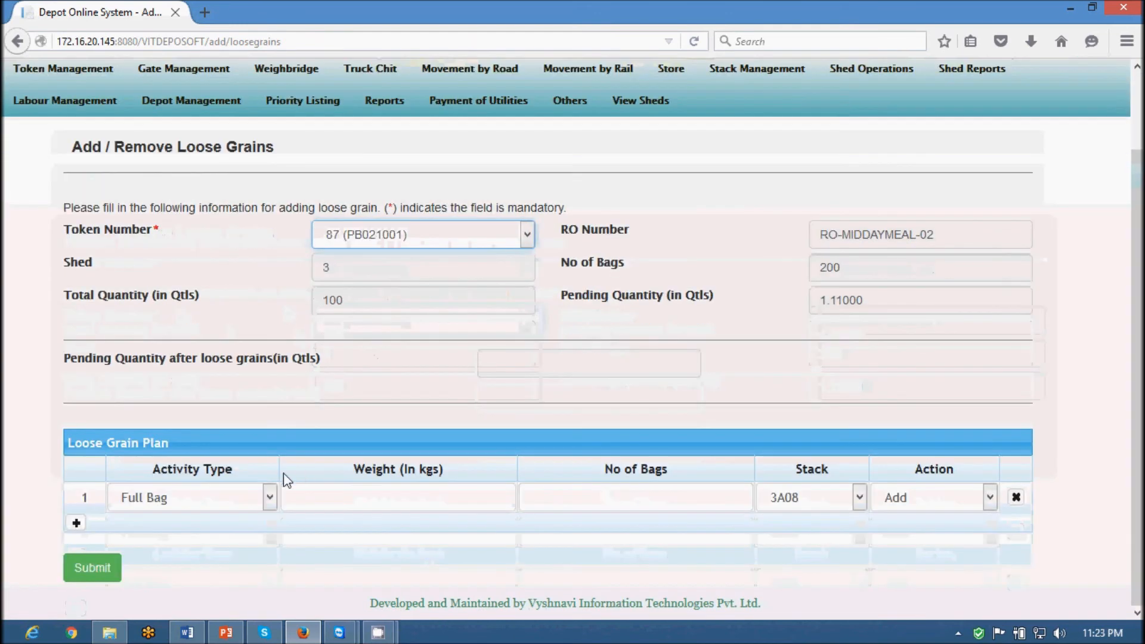
{"action": "left_click", "coordinate": [270, 498]}
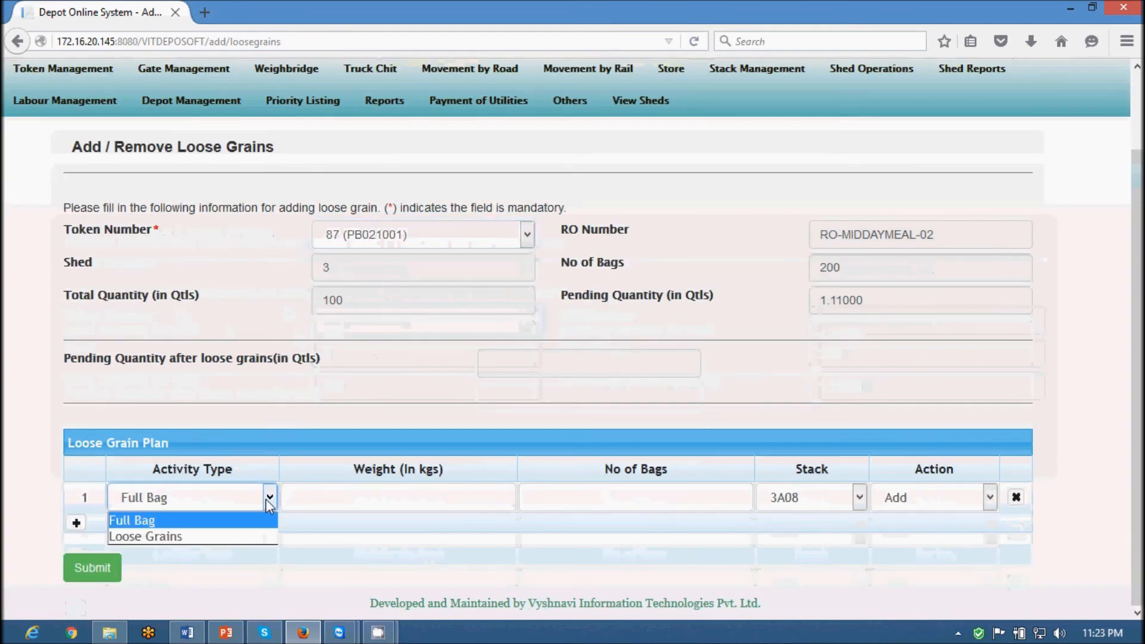
{"action": "left_click", "coordinate": [209, 539]}
{"action": "left_click", "coordinate": [386, 498]}
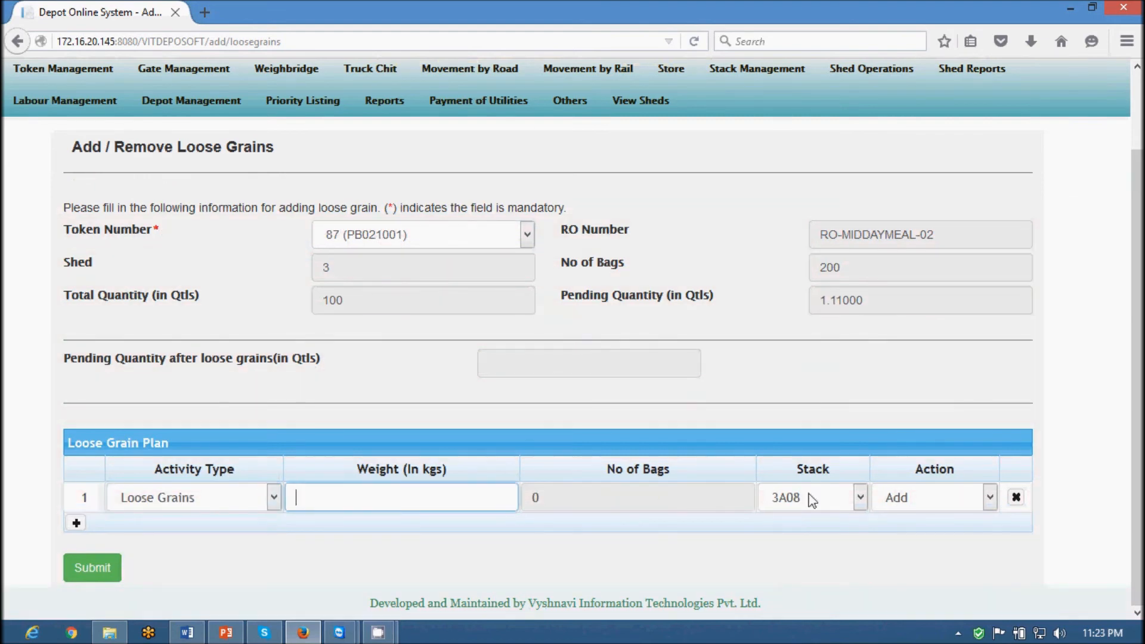
{"action": "left_click", "coordinate": [937, 500]}
{"action": "left_click", "coordinate": [938, 501]}
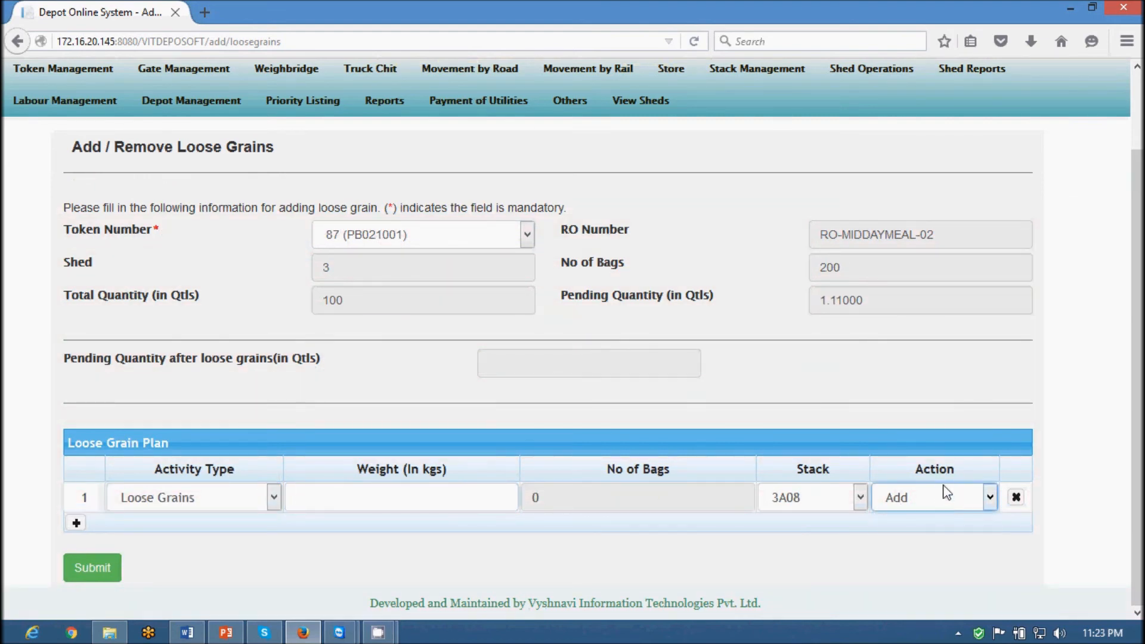
{"action": "left_click", "coordinate": [18, 41]}
{"action": "left_click", "coordinate": [446, 325]}
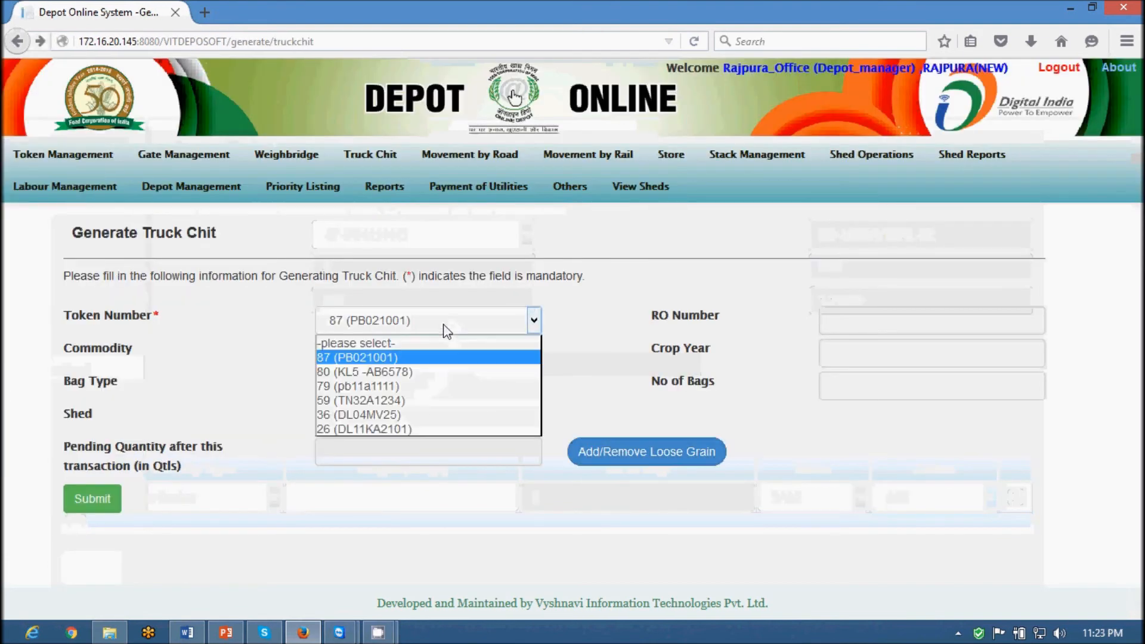
Reselect token 87, submit the truck chit, and open its Truck Chit Report full screen
{"action": "left_click", "coordinate": [391, 356]}
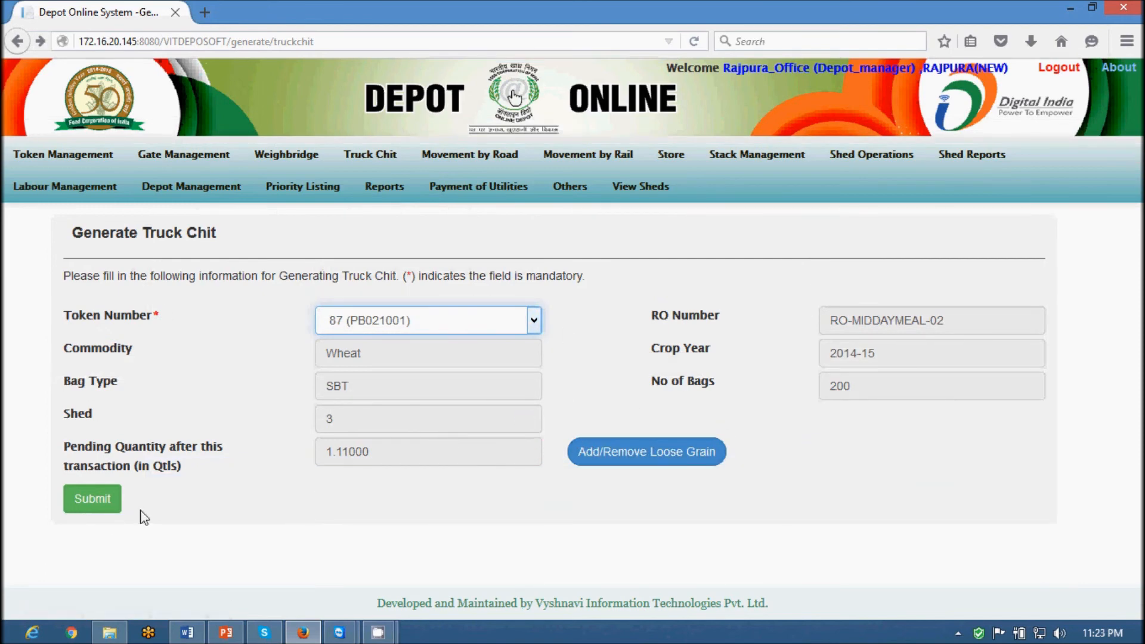
{"action": "left_click", "coordinate": [108, 506]}
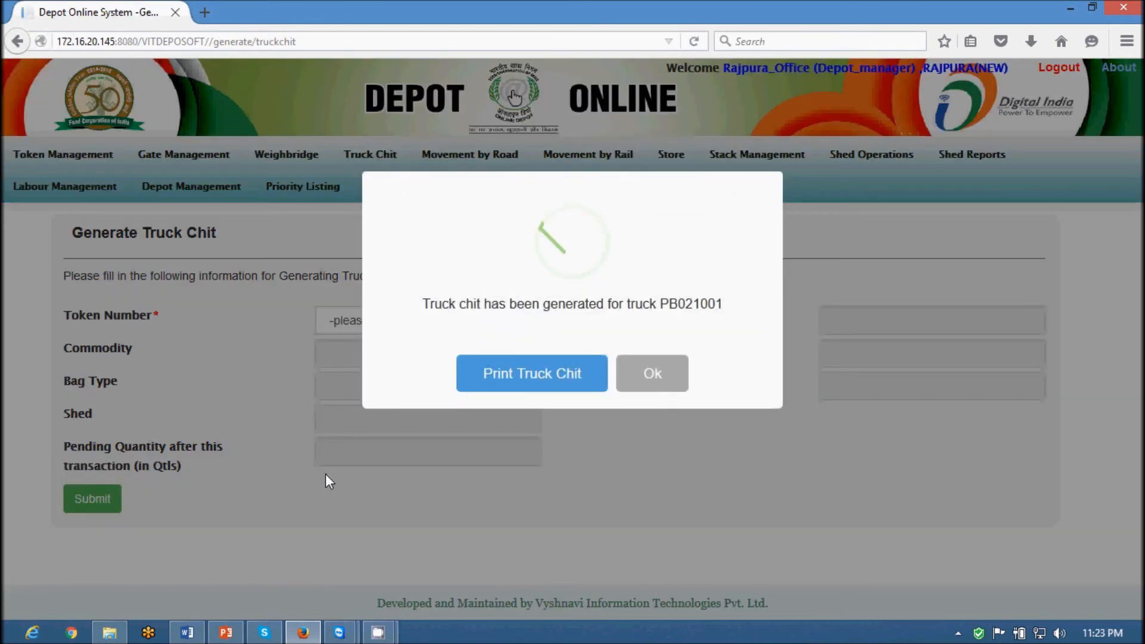
{"action": "left_click", "coordinate": [487, 384]}
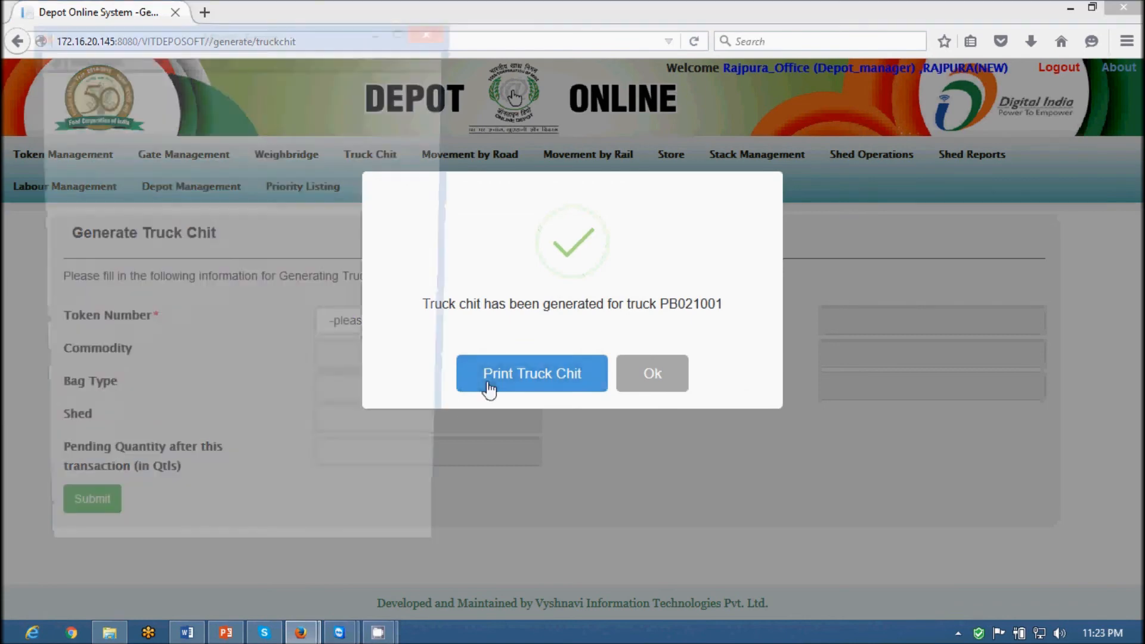
{"action": "left_click", "coordinate": [403, 32]}
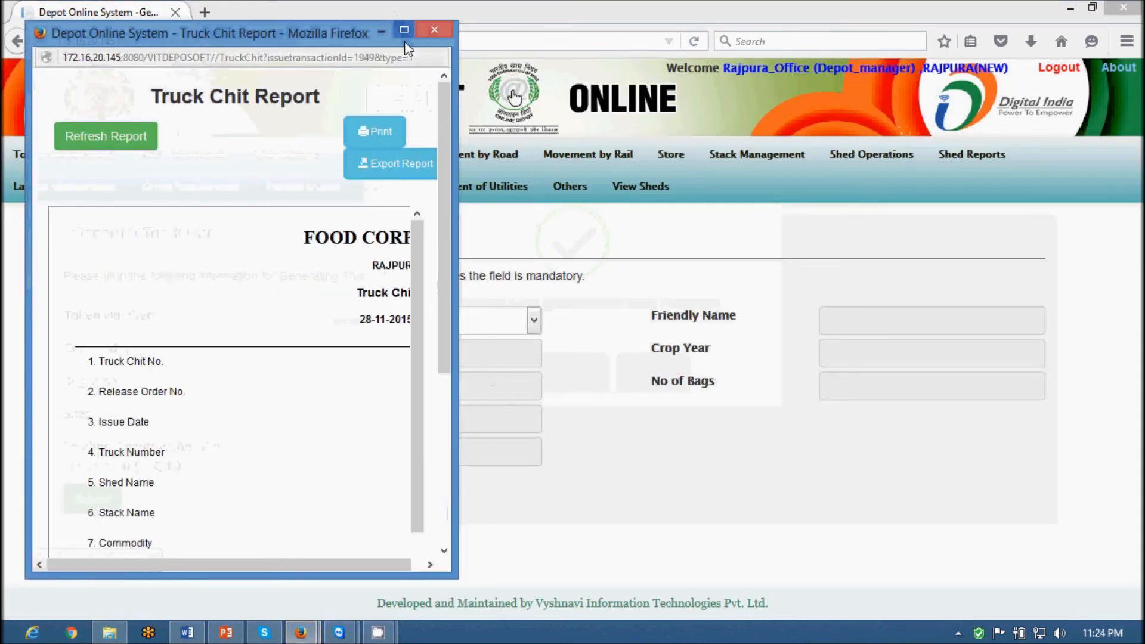
Scroll through truck chit #970's report, checking the chit number and net weight, then close it
{"action": "scroll", "coordinate": [409, 337], "scroll_direction": "down", "scroll_amount": 3}
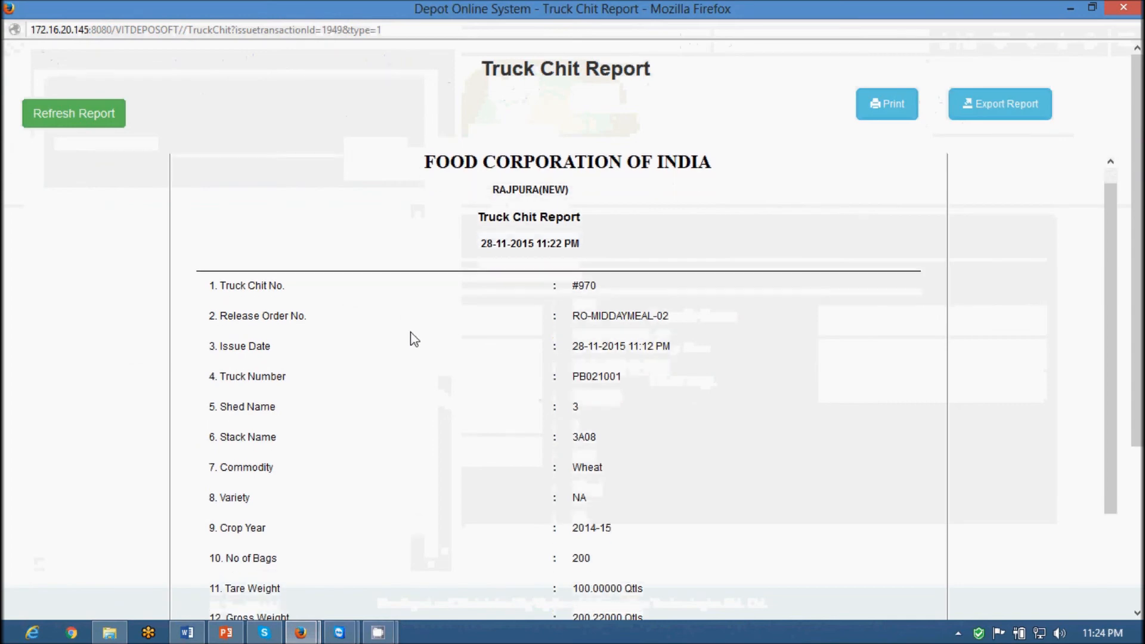
{"action": "left_click_drag", "start_coordinate": [226, 230], "coordinate": [321, 248]}
{"action": "left_click", "coordinate": [334, 263]}
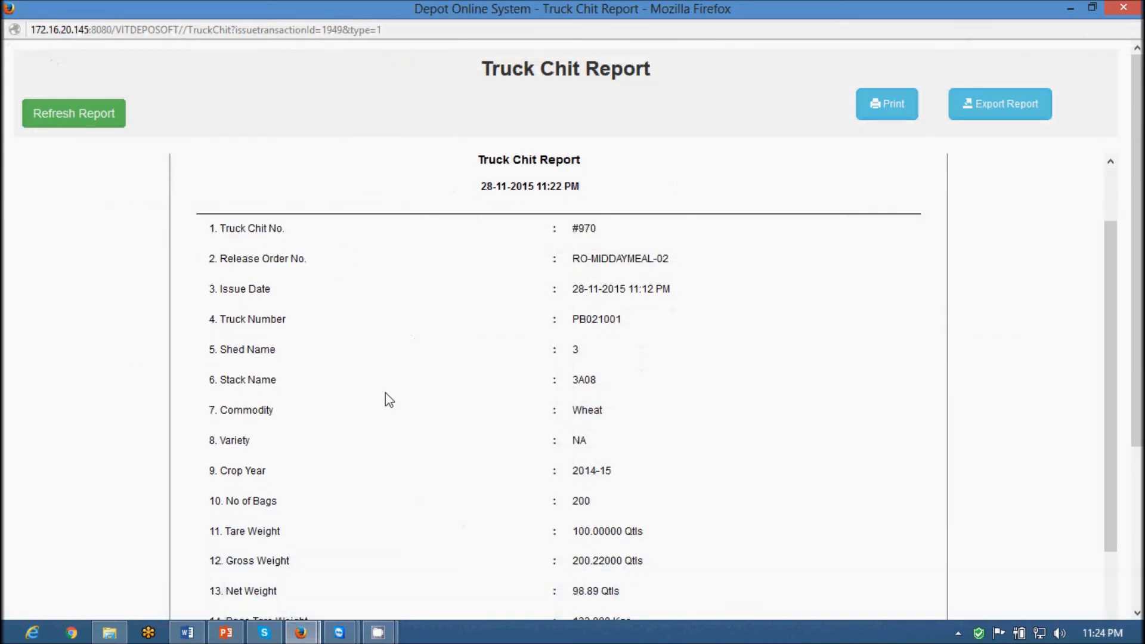
{"action": "scroll", "coordinate": [385, 392], "scroll_direction": "down", "scroll_amount": 3}
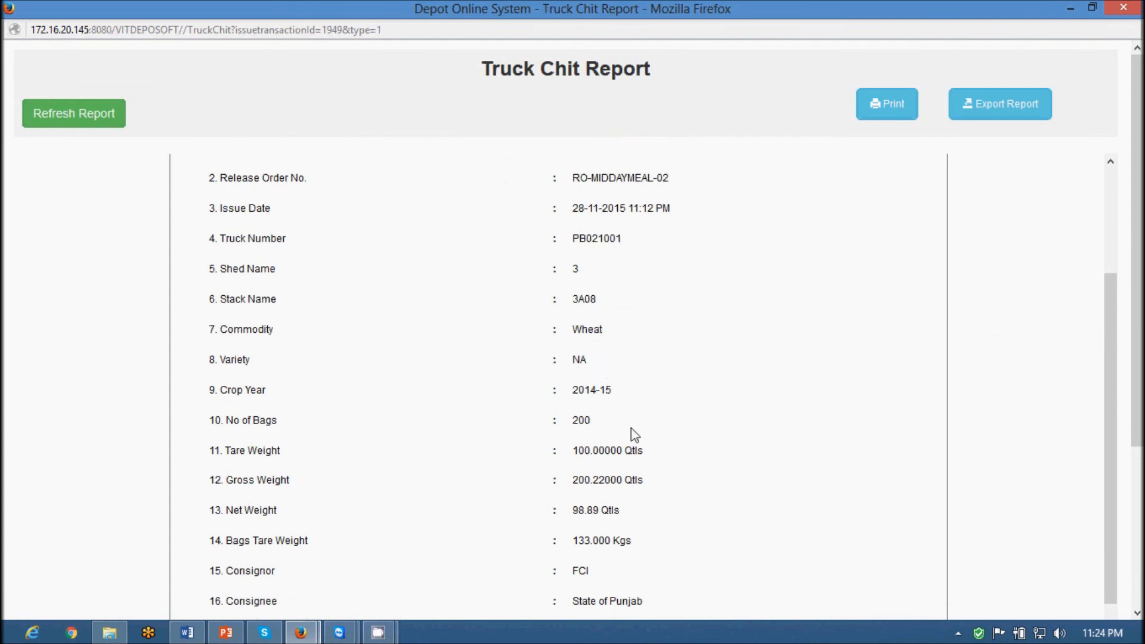
{"action": "scroll", "coordinate": [633, 432], "scroll_direction": "down", "scroll_amount": 3}
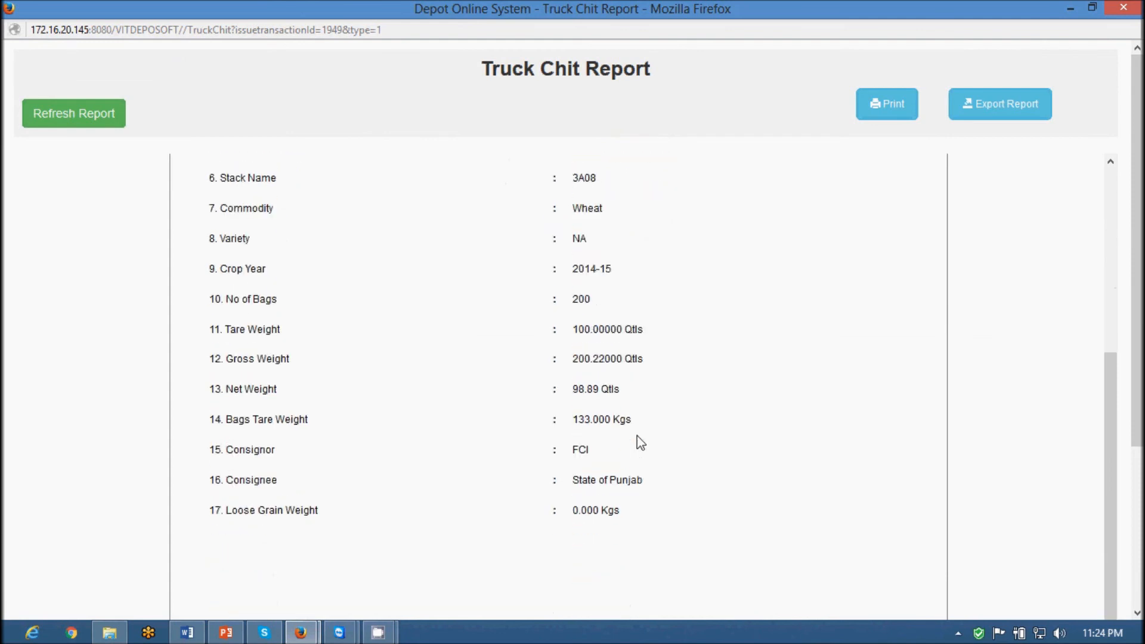
{"action": "double_click", "coordinate": [611, 388]}
{"action": "left_click", "coordinate": [600, 460]}
{"action": "scroll", "coordinate": [749, 495], "scroll_direction": "up", "scroll_amount": 5}
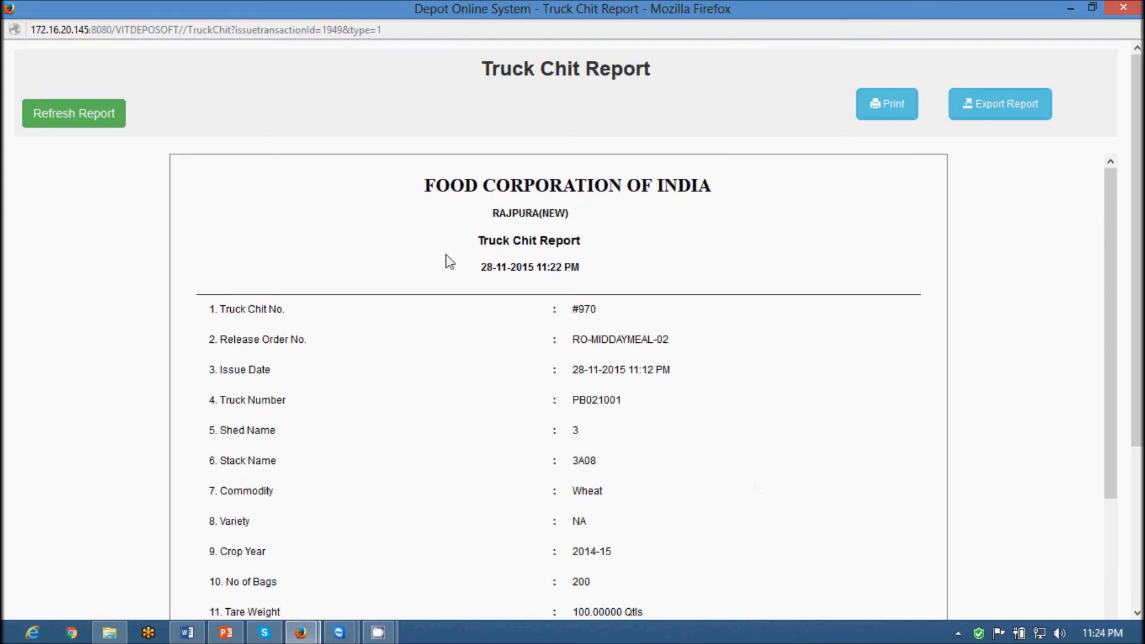
{"action": "left_click", "coordinate": [1110, 12]}
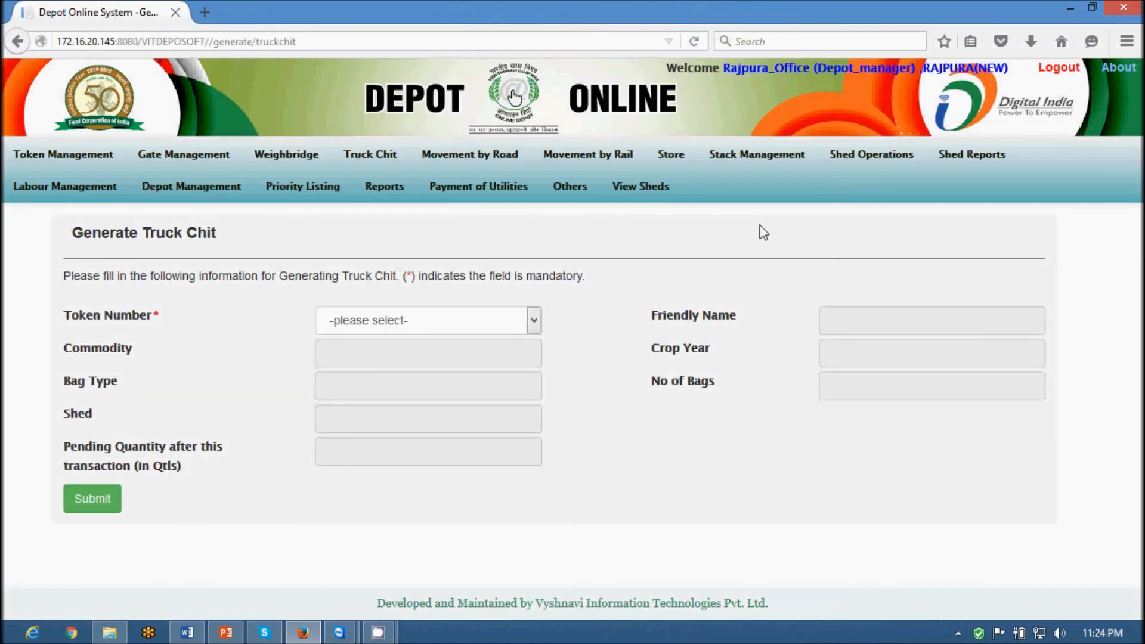
Log out of the depot manager account and sign in with the gate operator's username and password
{"action": "mouse_move", "coordinate": [443, 202]}
{"action": "left_click", "coordinate": [1059, 66]}
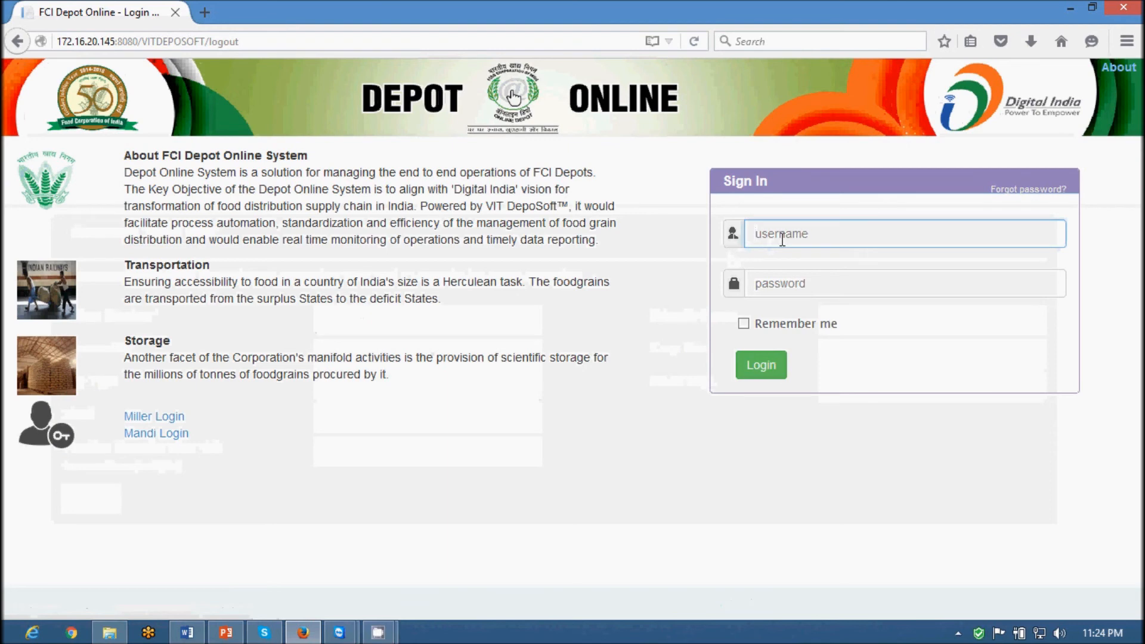
{"action": "type", "text": "d"}
{"action": "key", "text": "BackSpace"}
{"action": "type", "text": "rajpura_ga•••••••••"}
{"action": "key", "text": "Return"}
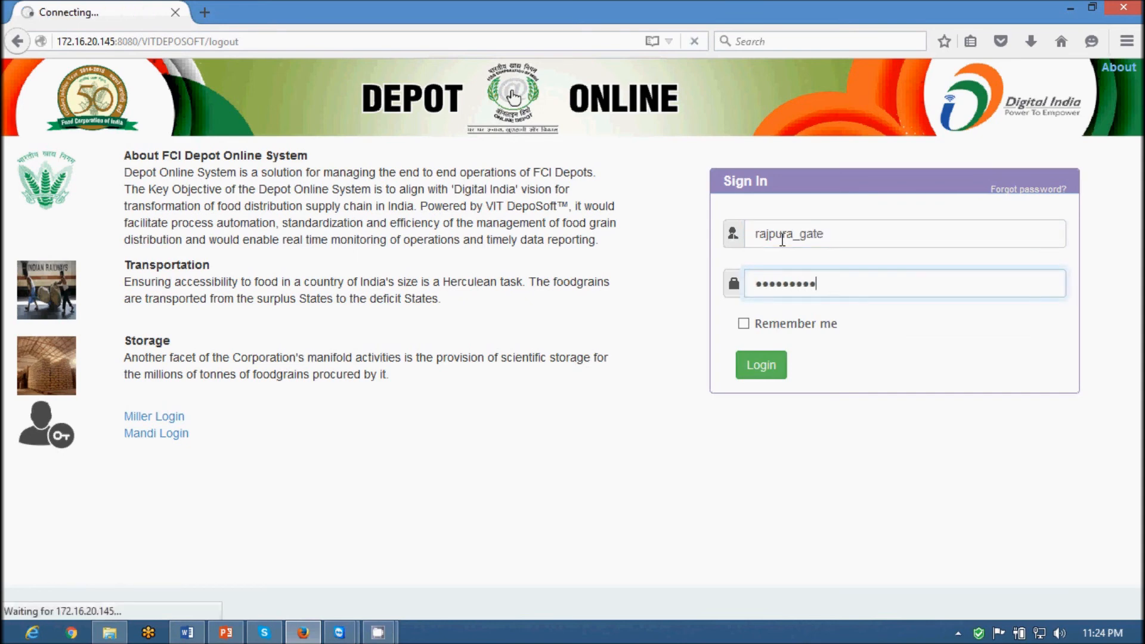
Exit truck PB021001 via Gatepass Exit with Truck Chit Verified ticked, then log out
{"action": "mouse_move", "coordinate": [178, 164]}
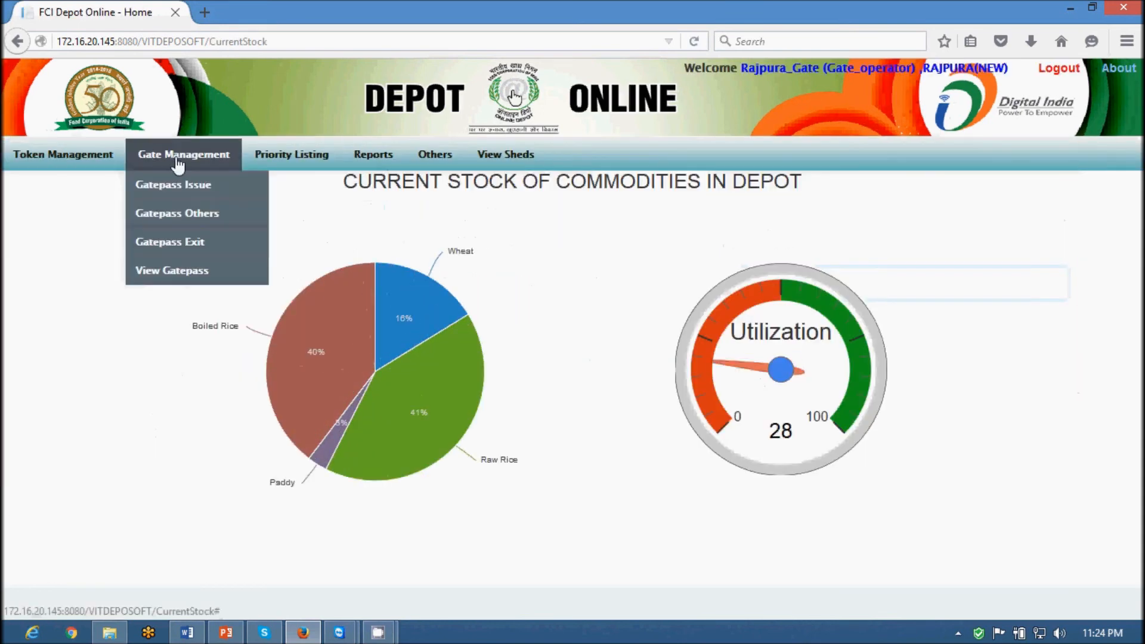
{"action": "left_click", "coordinate": [194, 242]}
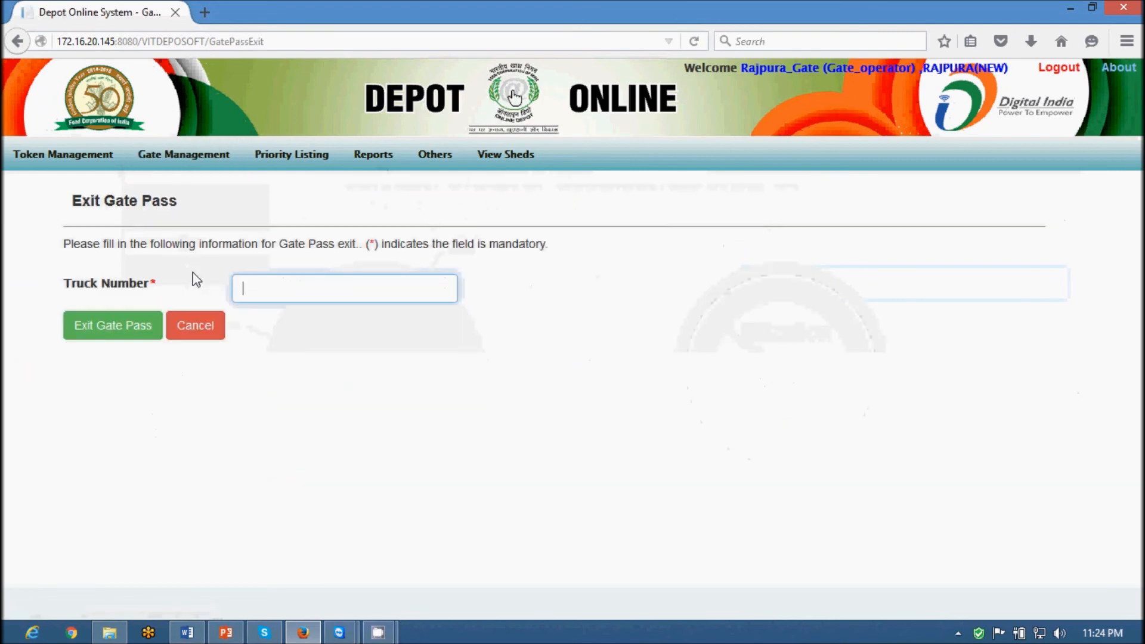
{"action": "type", "text": "pb"}
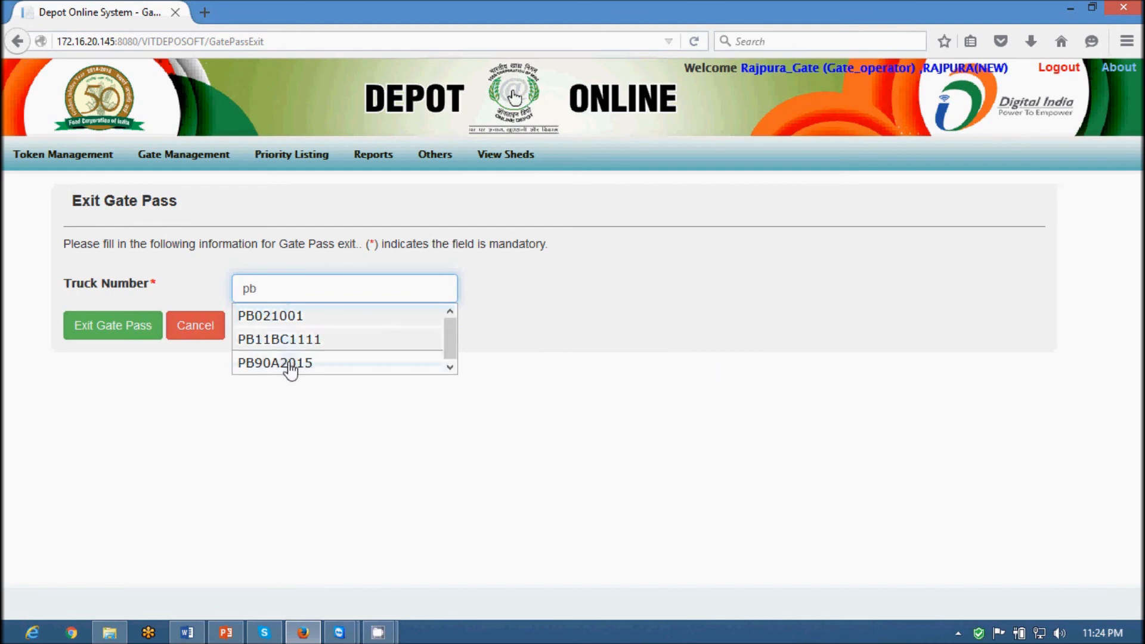
{"action": "left_click", "coordinate": [281, 319]}
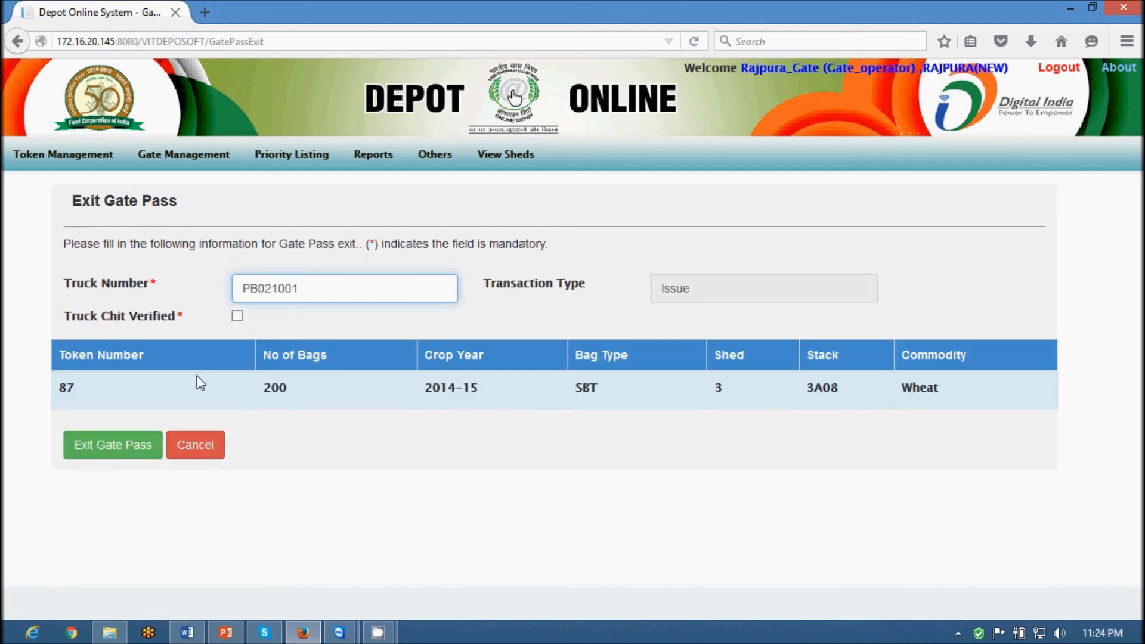
{"action": "left_click_drag", "start_coordinate": [302, 395], "coordinate": [252, 386]}
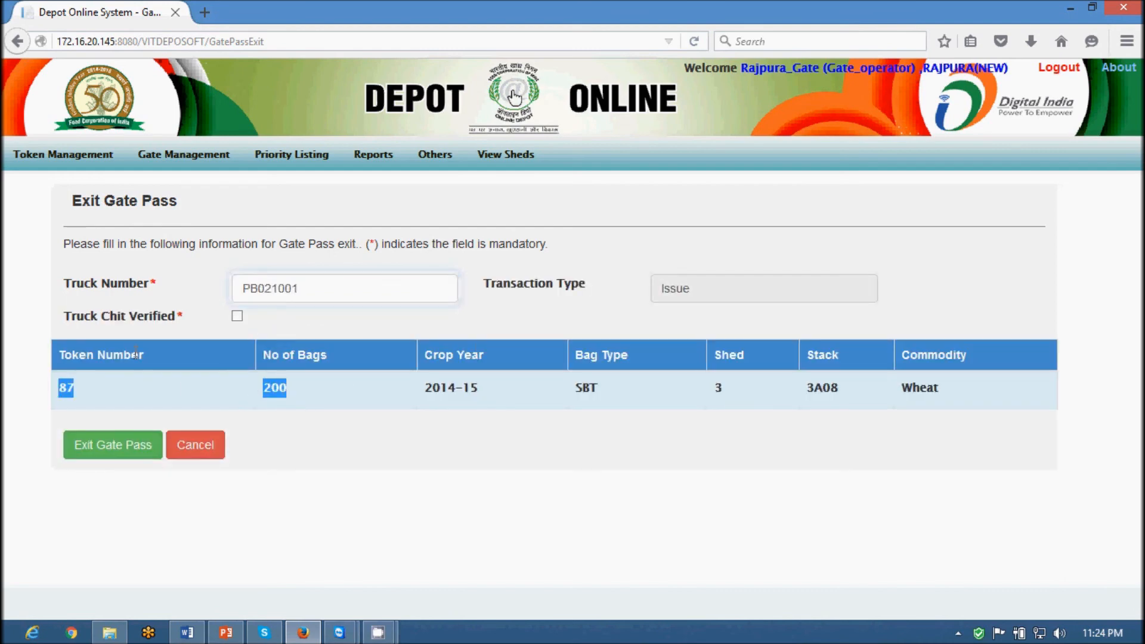
{"action": "left_click", "coordinate": [236, 317]}
{"action": "left_click", "coordinate": [136, 455]}
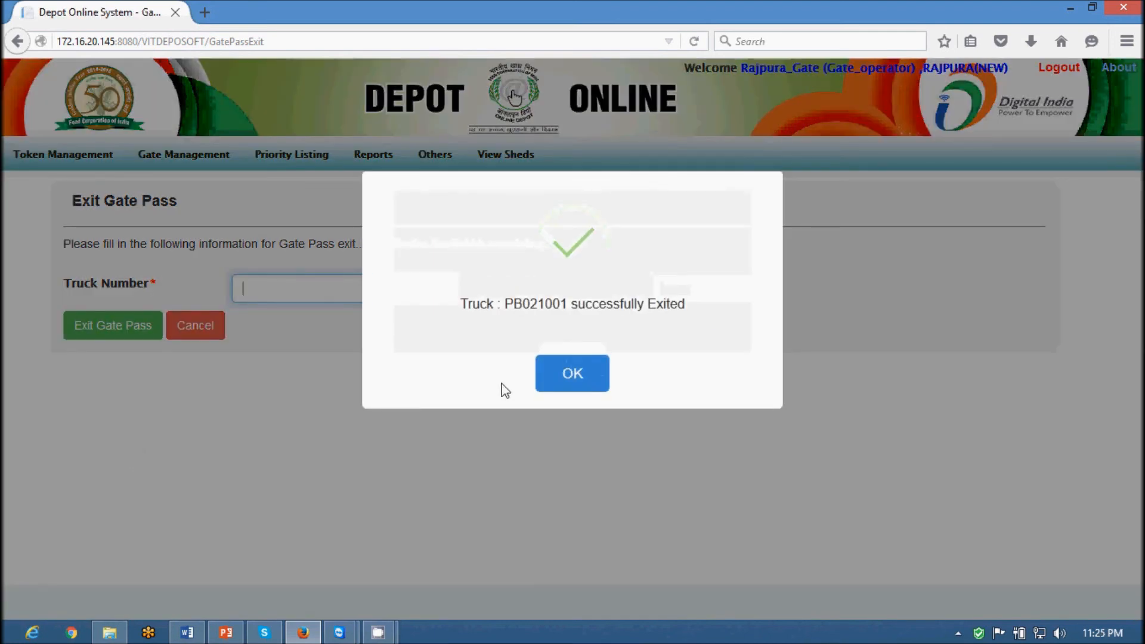
{"action": "left_click", "coordinate": [568, 386]}
{"action": "left_click", "coordinate": [1052, 68]}
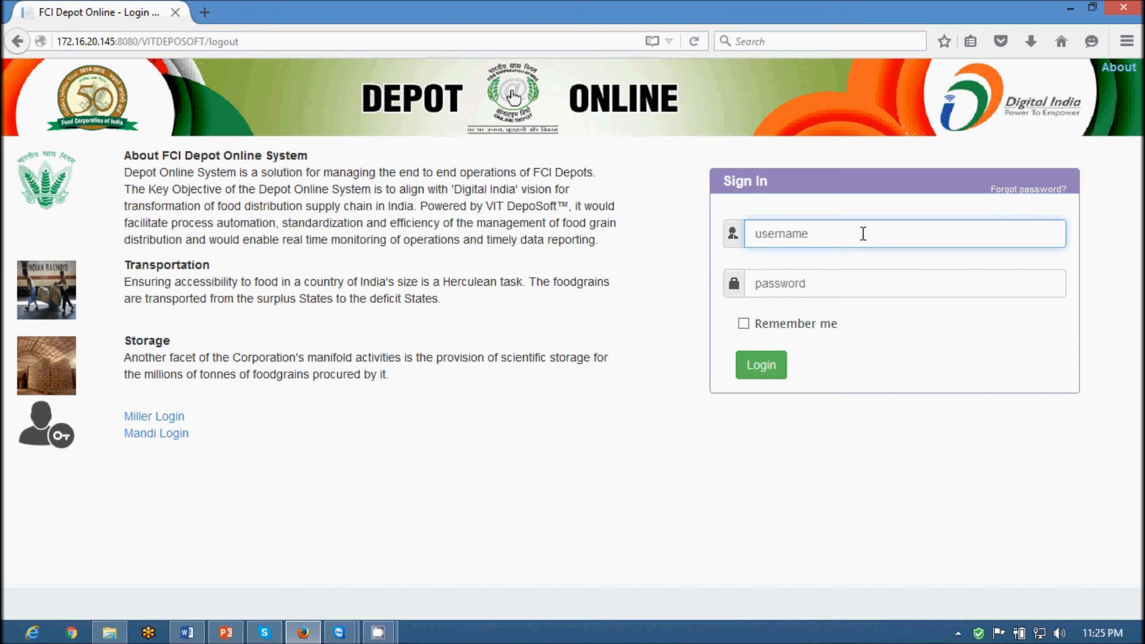
Log in with the depot manager's username and password, then open View Sheds
{"action": "type", "text": "rajpura_office"}
{"action": "key", "text": "Tab"}
{"action": "type", "text": "********"}
{"action": "key", "text": "Return"}
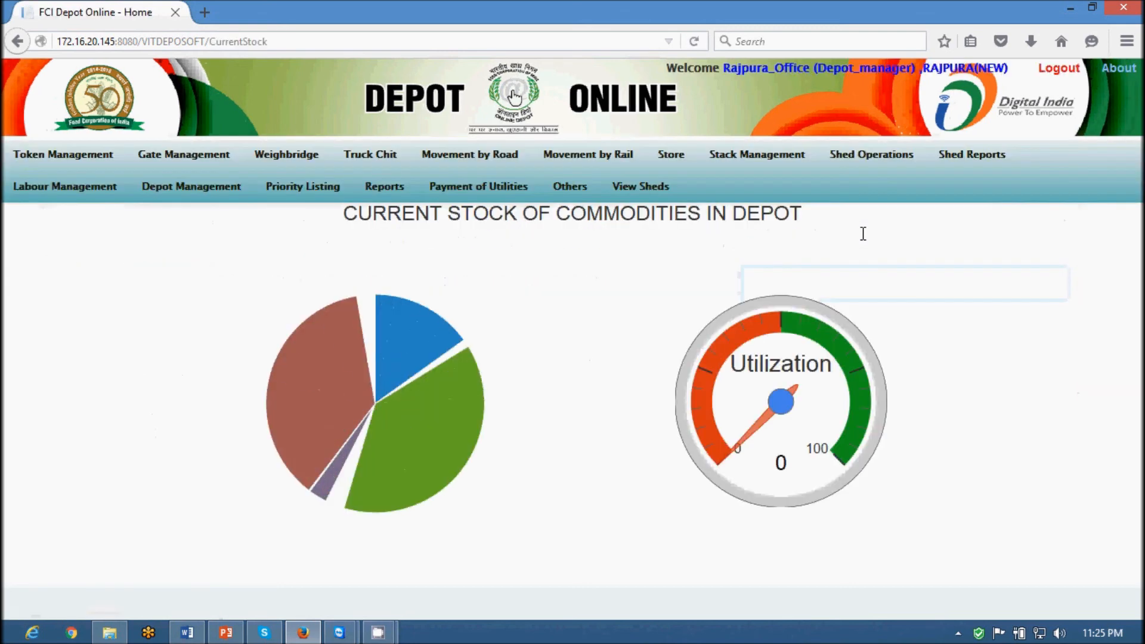
{"action": "left_click", "coordinate": [655, 196]}
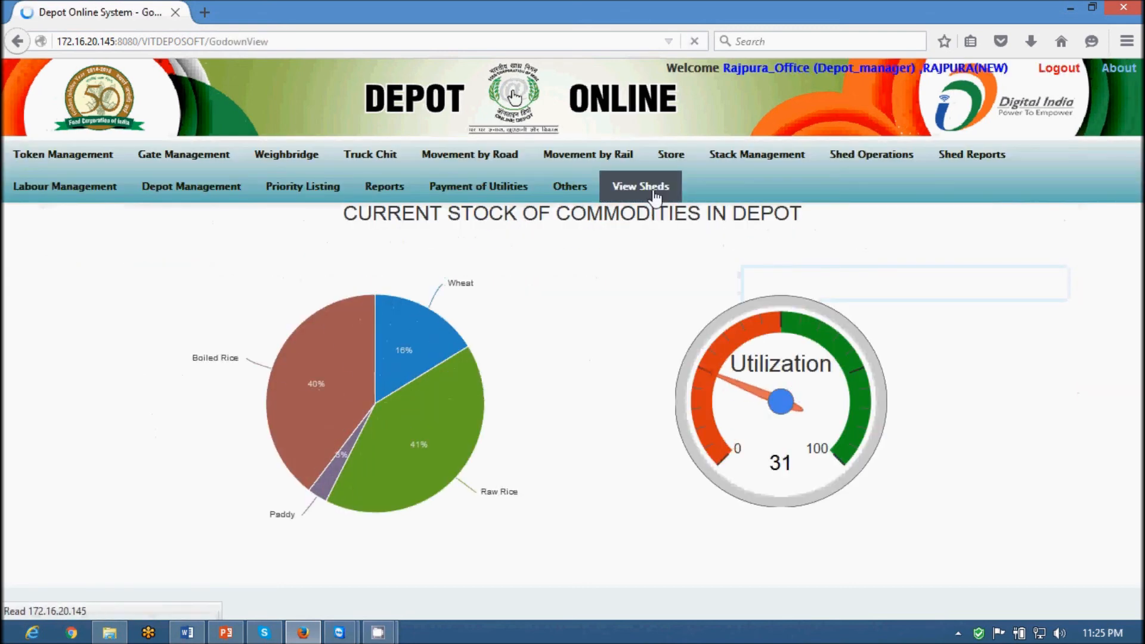
Open stack 3A08's history in shed 3 and check the 200-bag RO-Wheat-02 issue leaving 2160 bags
{"action": "left_click", "coordinate": [455, 247]}
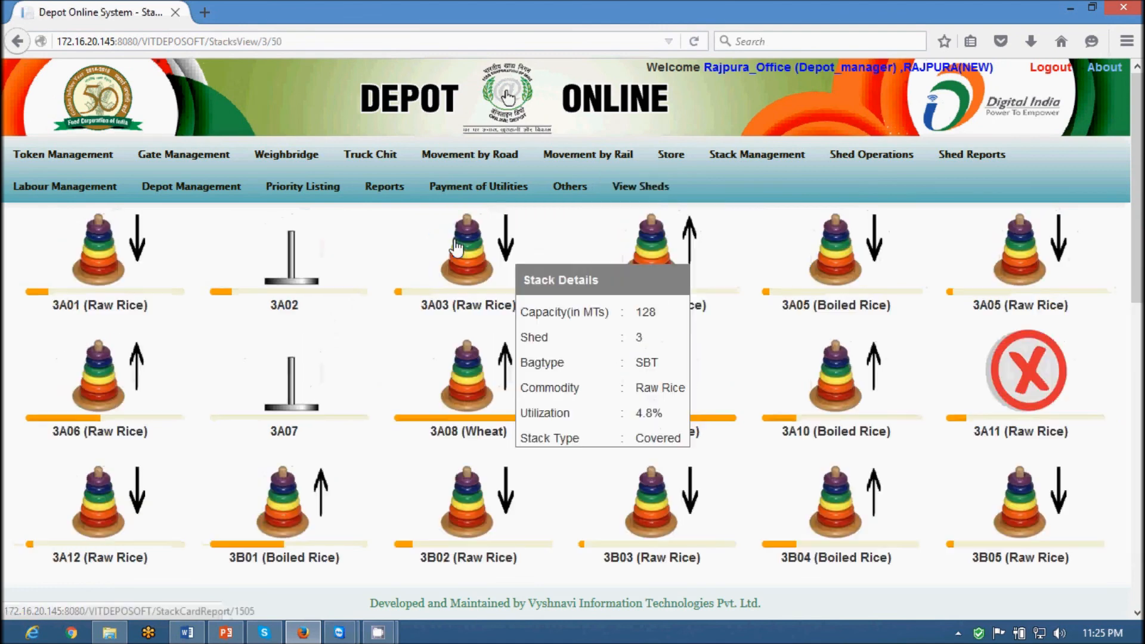
{"action": "mouse_move", "coordinate": [465, 407]}
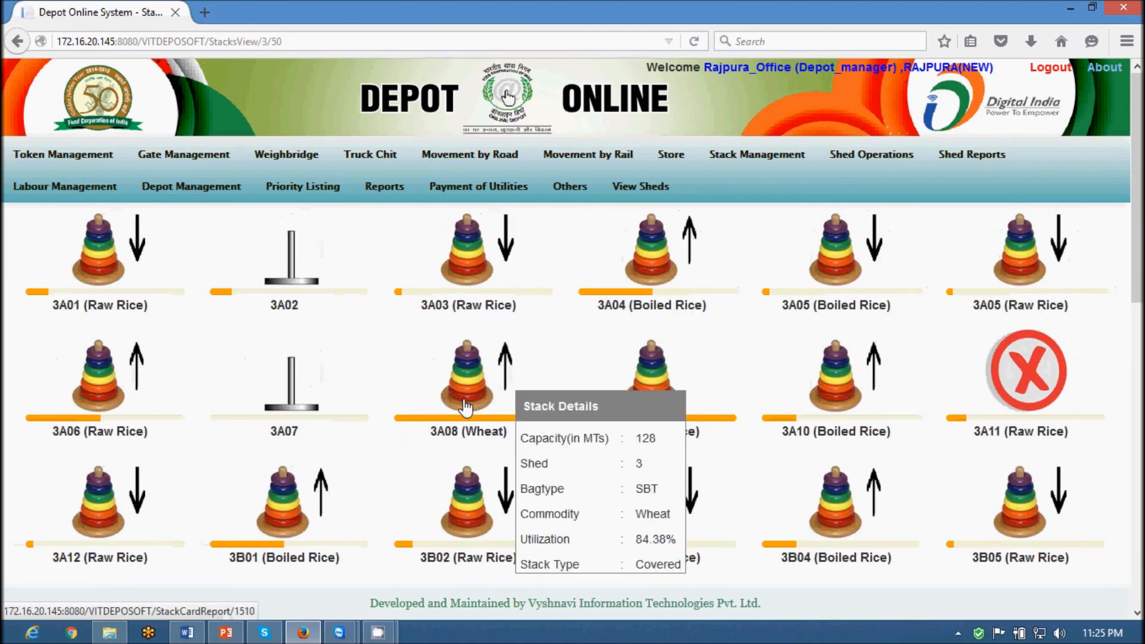
{"action": "left_click", "coordinate": [465, 407]}
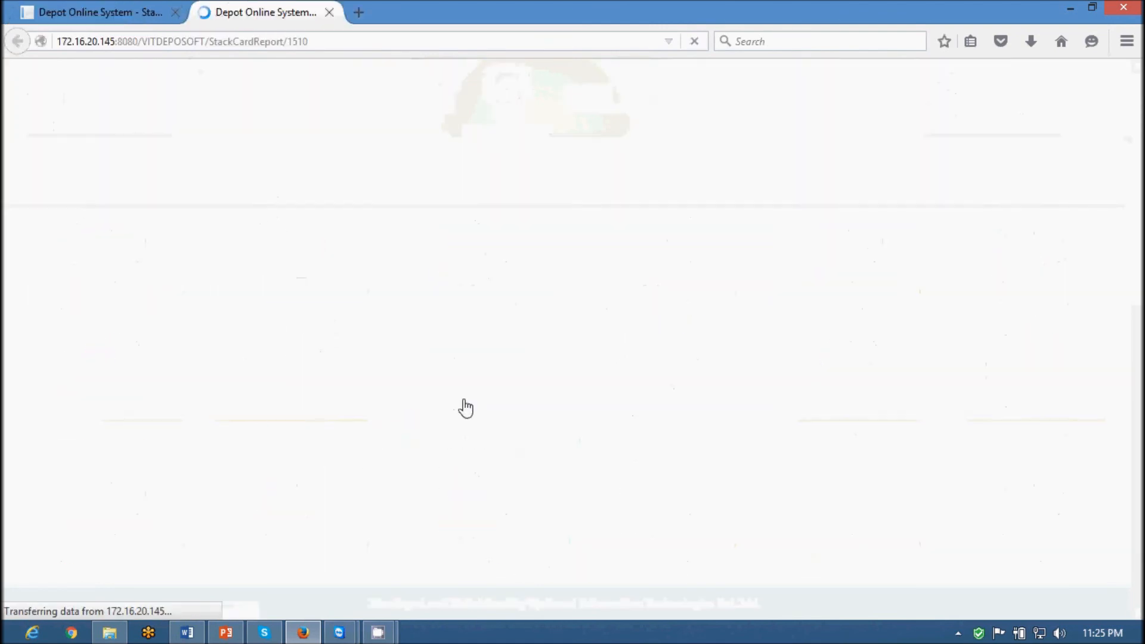
{"action": "scroll", "coordinate": [453, 374], "scroll_direction": "down", "scroll_amount": 2}
{"action": "scroll", "coordinate": [454, 374], "scroll_direction": "down", "scroll_amount": 1}
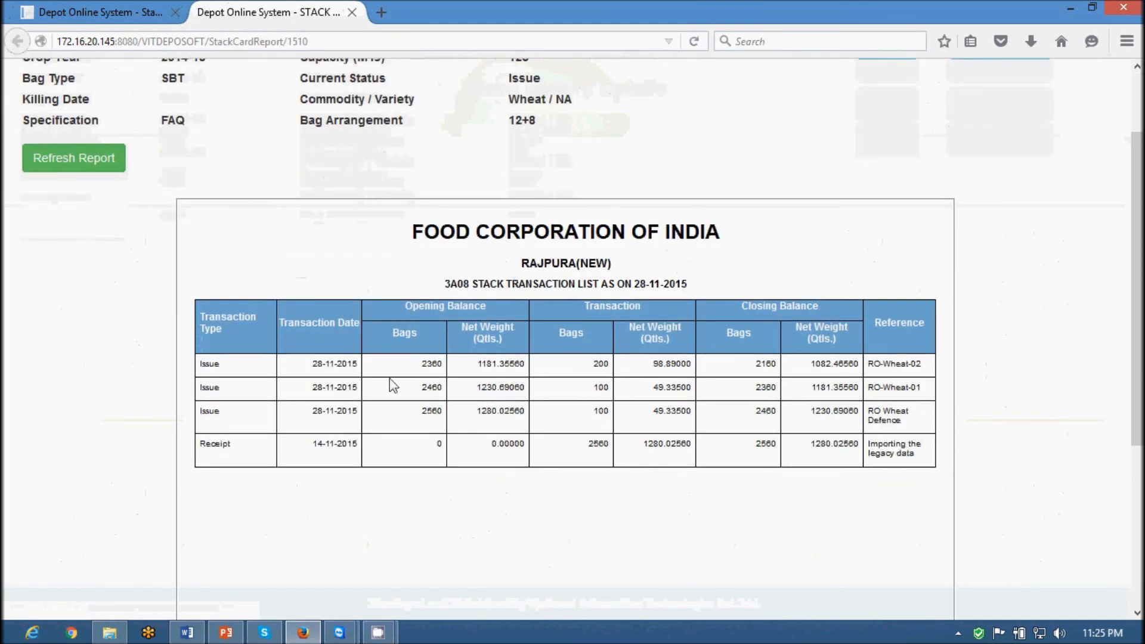
{"action": "left_click_drag", "start_coordinate": [202, 370], "coordinate": [864, 366]}
{"action": "left_click_drag", "start_coordinate": [756, 365], "coordinate": [837, 368]}
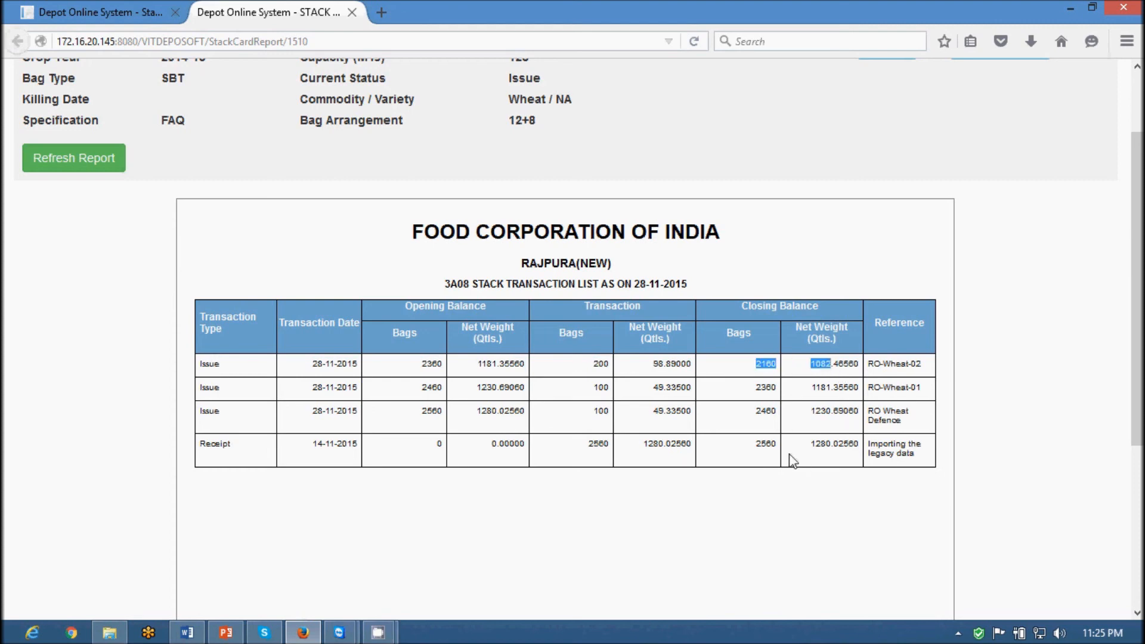
Dismiss the export format choices without exporting, close the stack history report and bring up the reports list
{"action": "scroll", "coordinate": [792, 462], "scroll_direction": "up", "scroll_amount": 3}
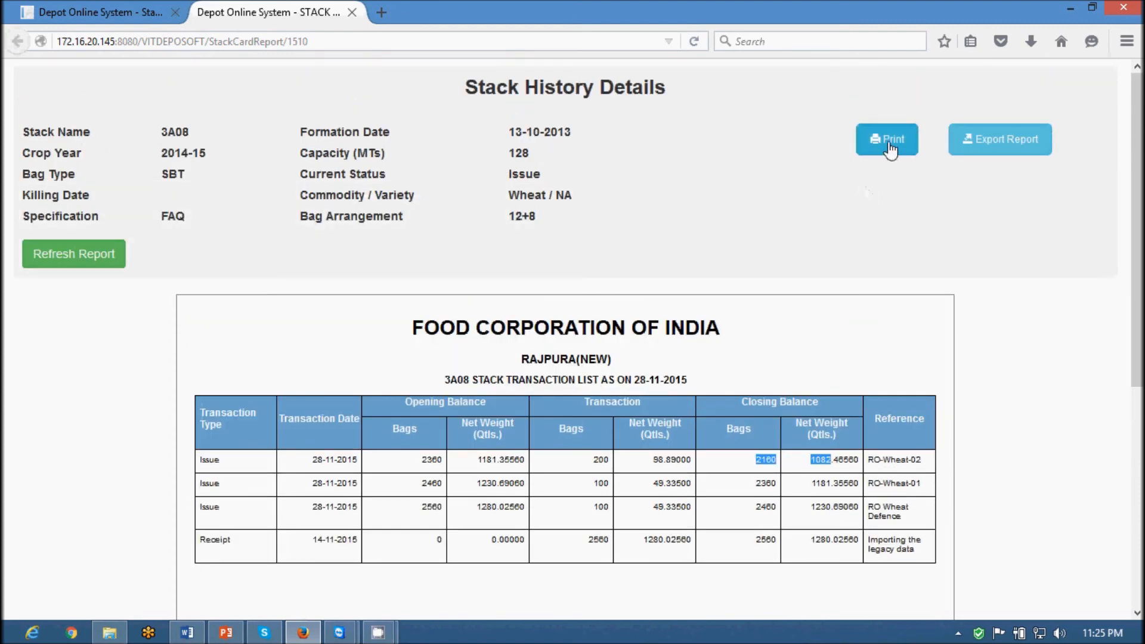
{"action": "left_click", "coordinate": [1011, 143]}
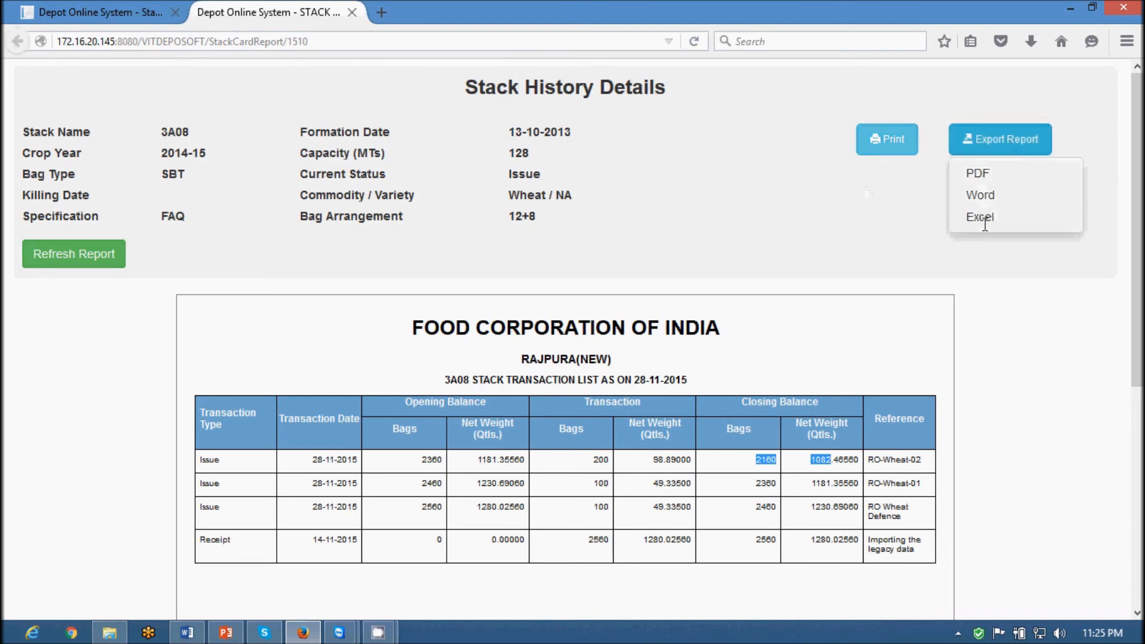
{"action": "left_click", "coordinate": [540, 205]}
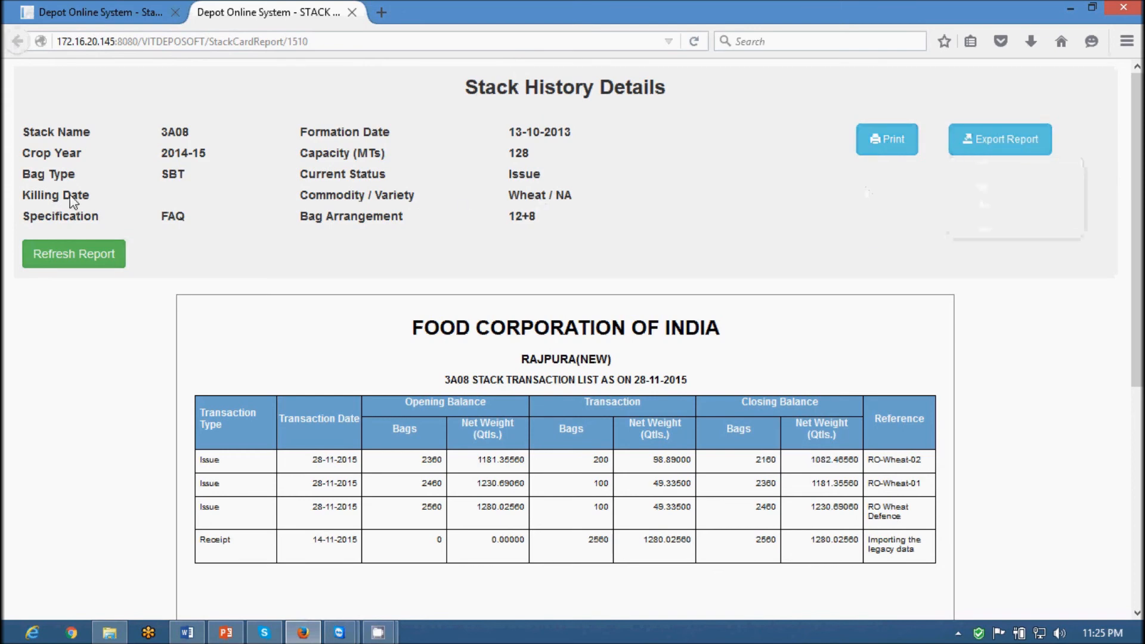
{"action": "left_click", "coordinate": [352, 13]}
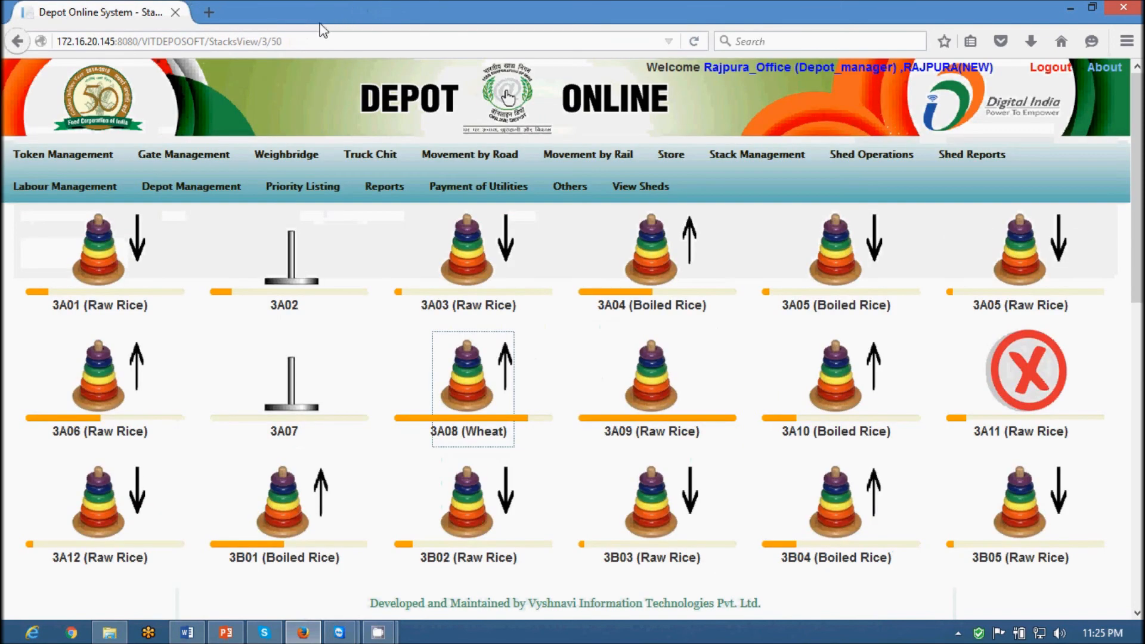
{"action": "left_click", "coordinate": [380, 185]}
Generate the Daily Statement of Issues for Wheat on 28-11-2015
{"action": "mouse_move", "coordinate": [382, 222]}
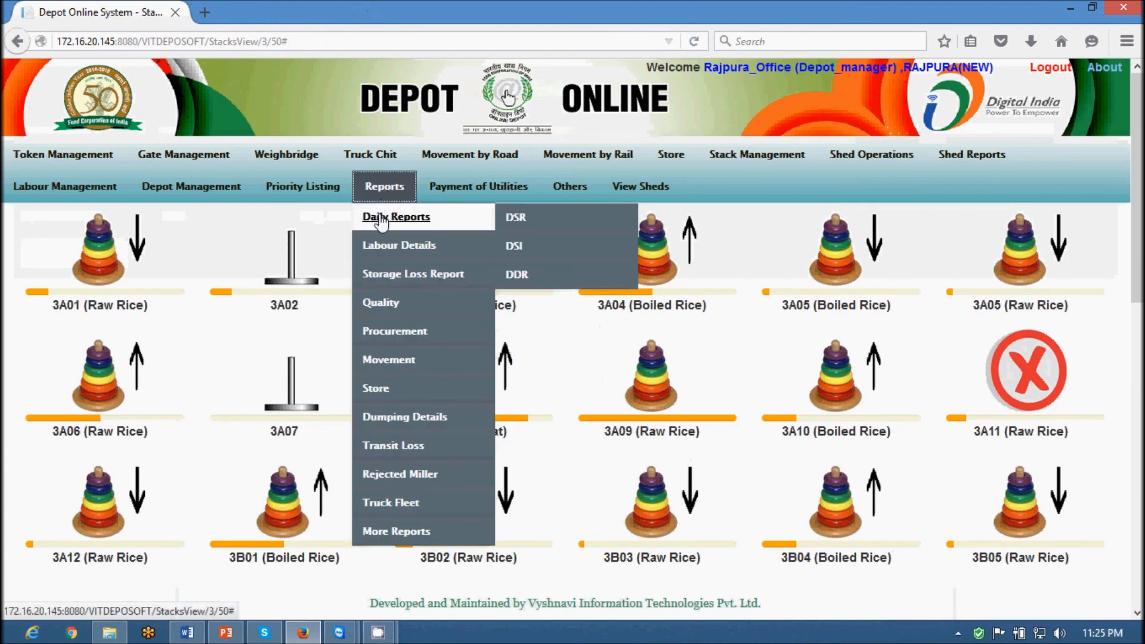
{"action": "mouse_move", "coordinate": [518, 249]}
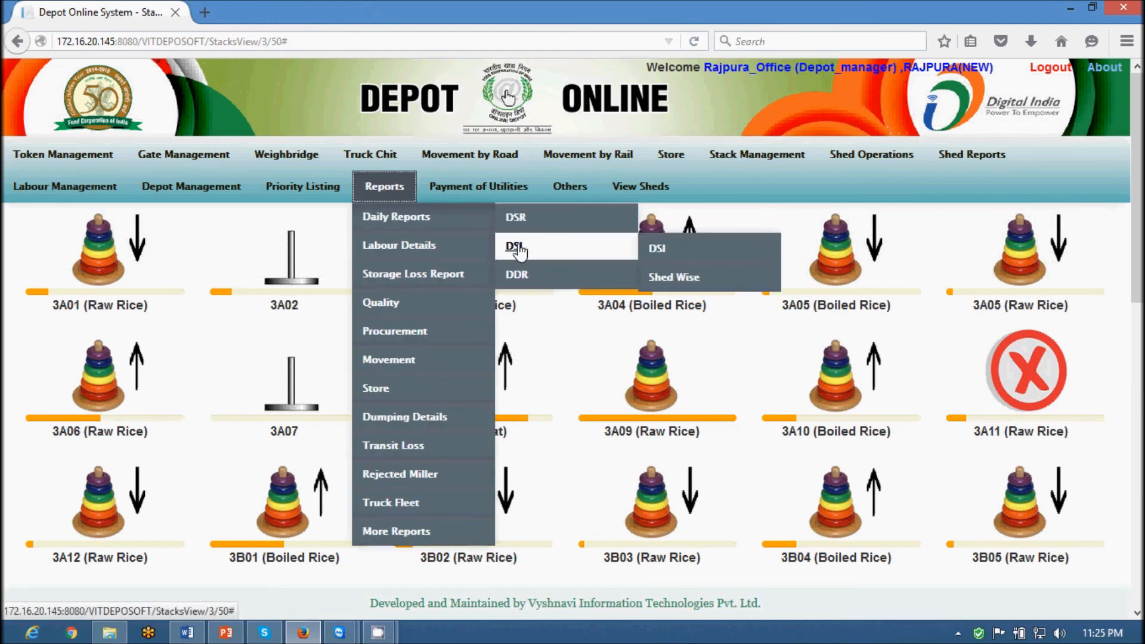
{"action": "left_click", "coordinate": [662, 249]}
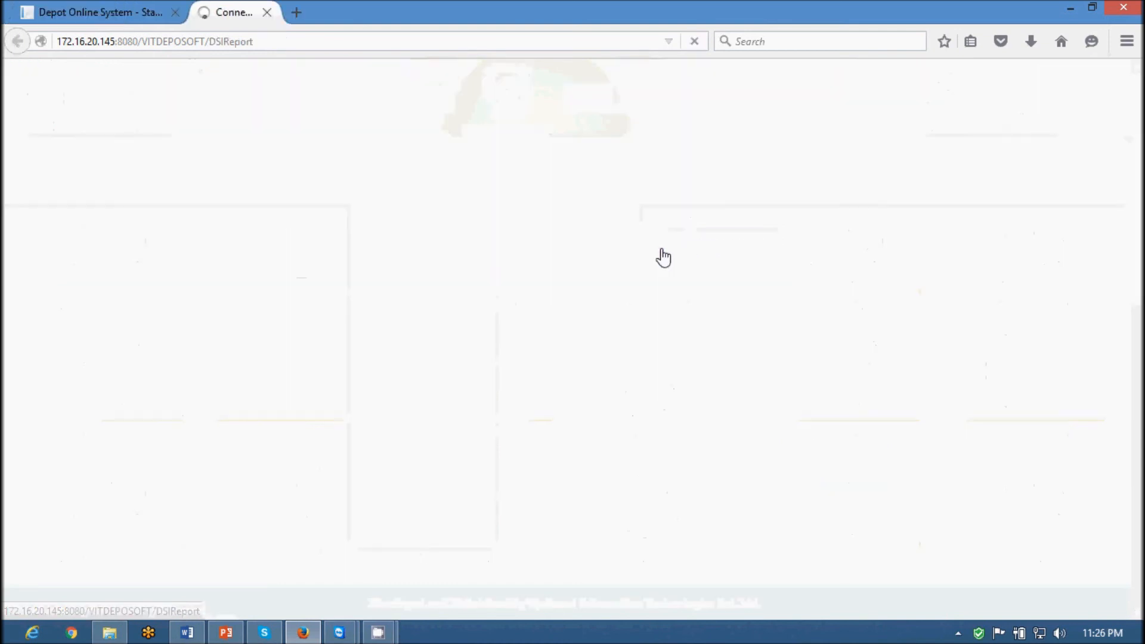
{"action": "left_click", "coordinate": [370, 153]}
{"action": "left_click", "coordinate": [178, 205]}
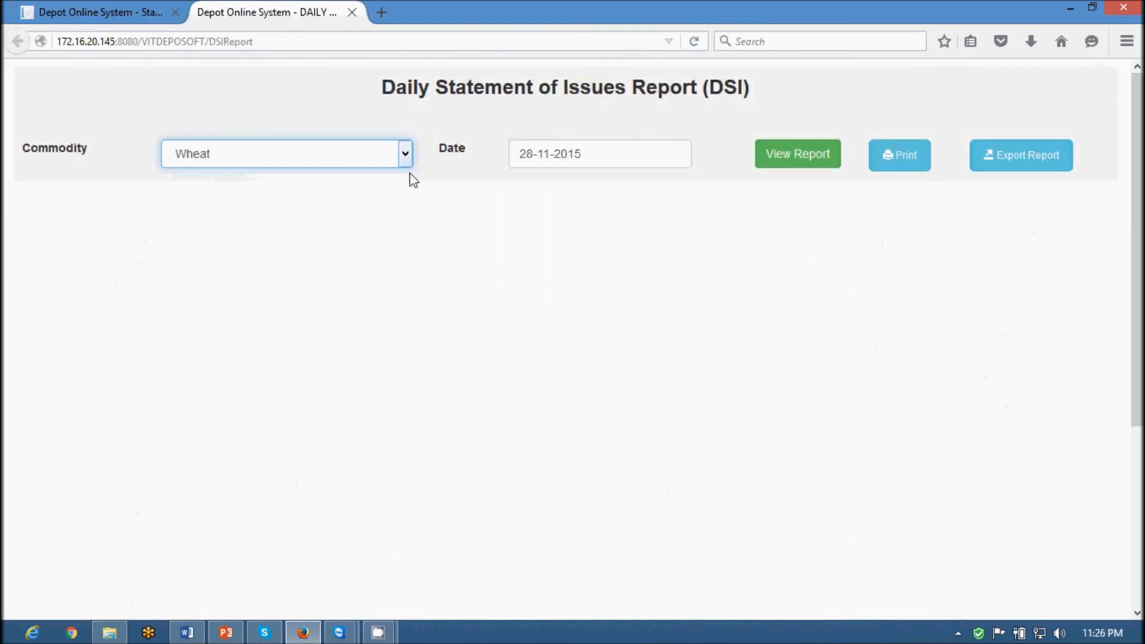
{"action": "left_click", "coordinate": [829, 159]}
Review the RO-MIDDAYMEAL-02 line and the grand totals of 590 bags and 10446.29650 Qtls
{"action": "scroll", "coordinate": [832, 323], "scroll_direction": "down", "scroll_amount": 3}
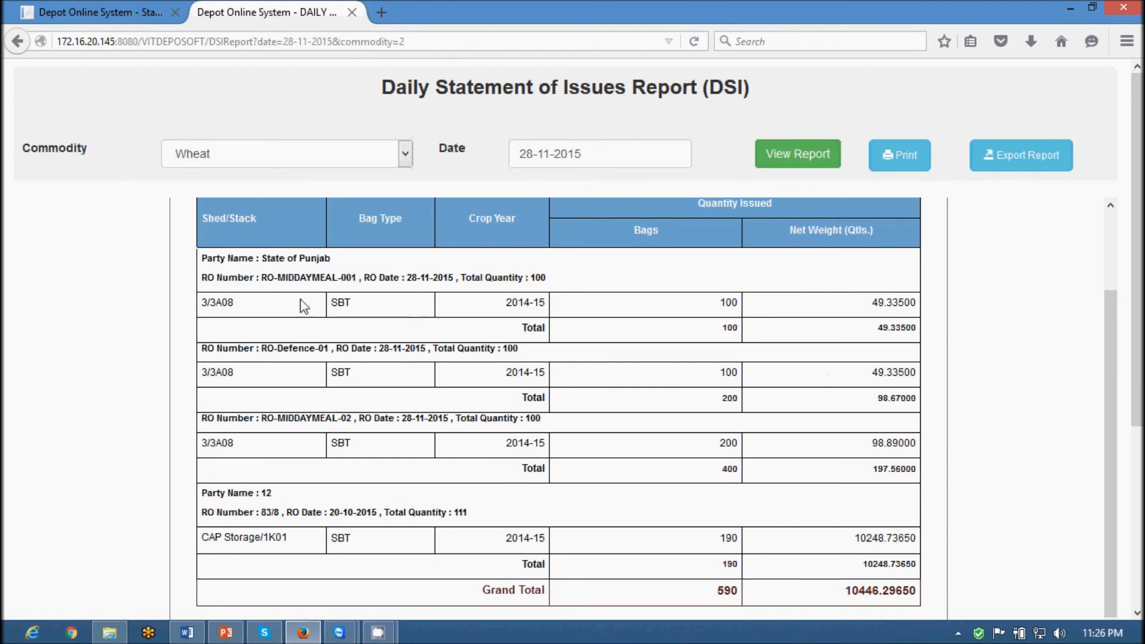
{"action": "scroll", "coordinate": [280, 448], "scroll_direction": "down", "scroll_amount": 1}
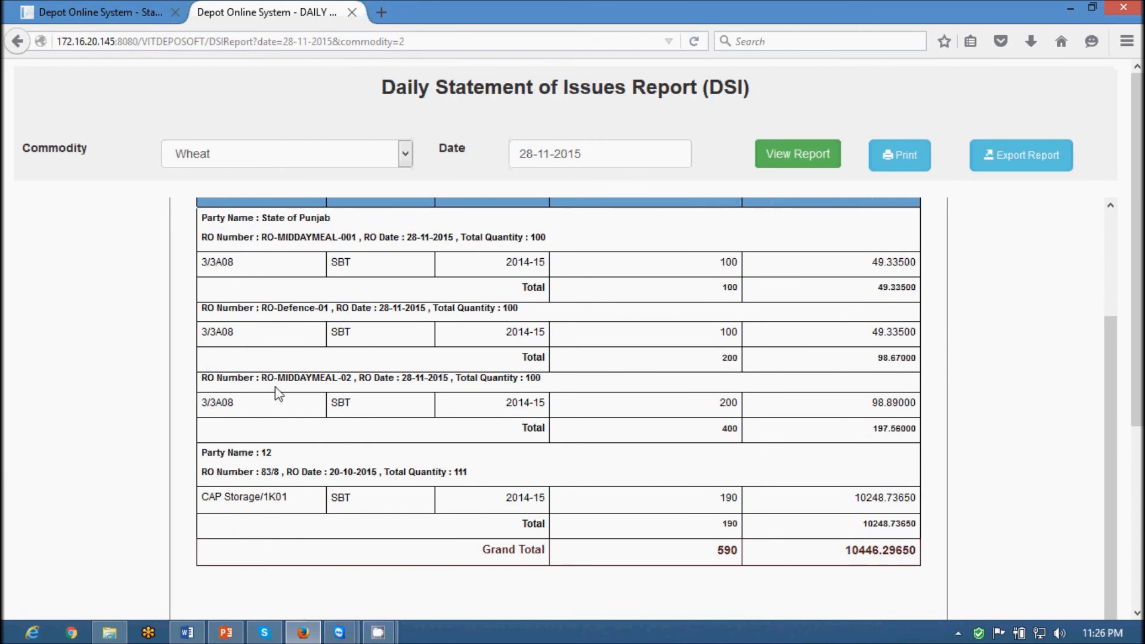
{"action": "left_click_drag", "start_coordinate": [201, 382], "coordinate": [925, 409]}
{"action": "left_click", "coordinate": [929, 413]}
{"action": "scroll", "coordinate": [933, 419], "scroll_direction": "up", "scroll_amount": 1}
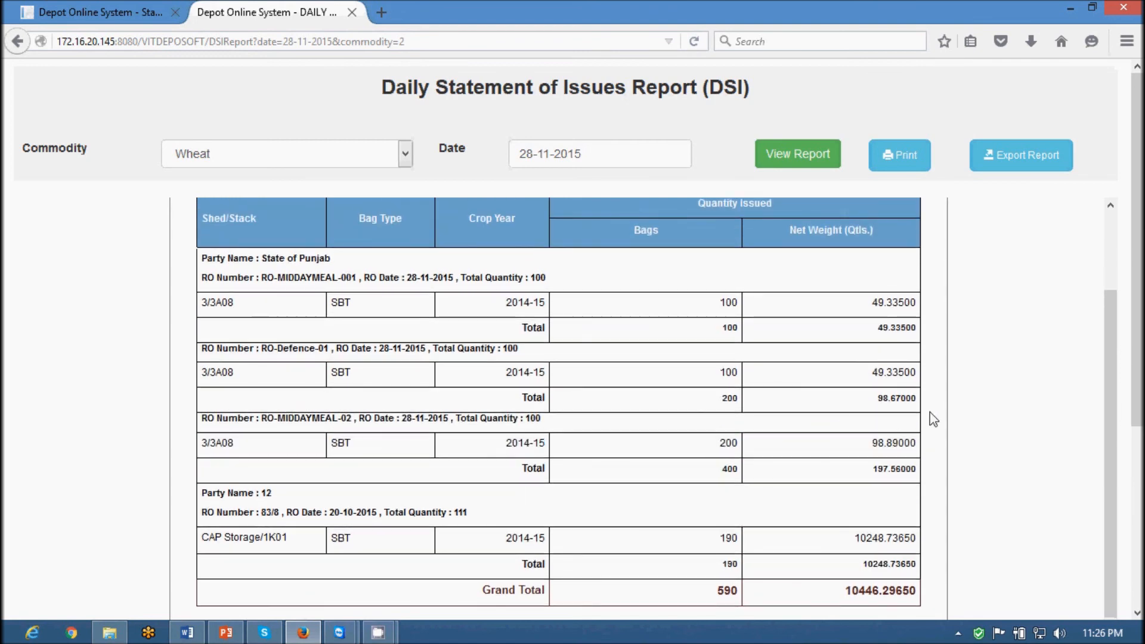
{"action": "scroll", "coordinate": [933, 419], "scroll_direction": "down", "scroll_amount": 3}
{"action": "double_click", "coordinate": [732, 429]}
{"action": "left_click_drag", "start_coordinate": [843, 429], "coordinate": [923, 435]}
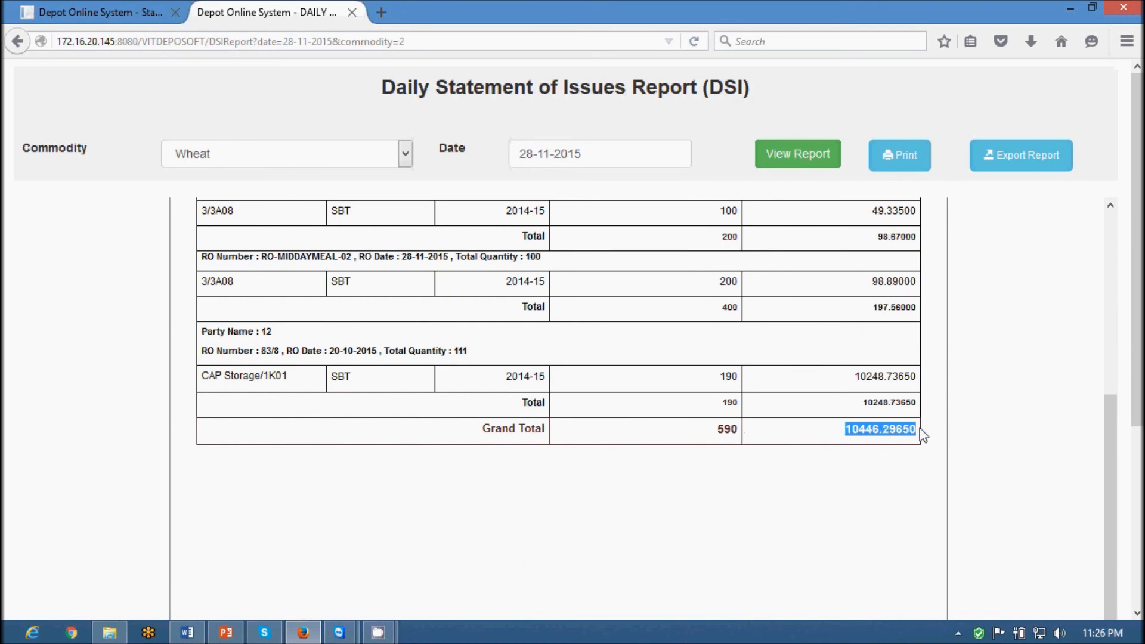
{"action": "scroll", "coordinate": [941, 446], "scroll_direction": "up", "scroll_amount": 5}
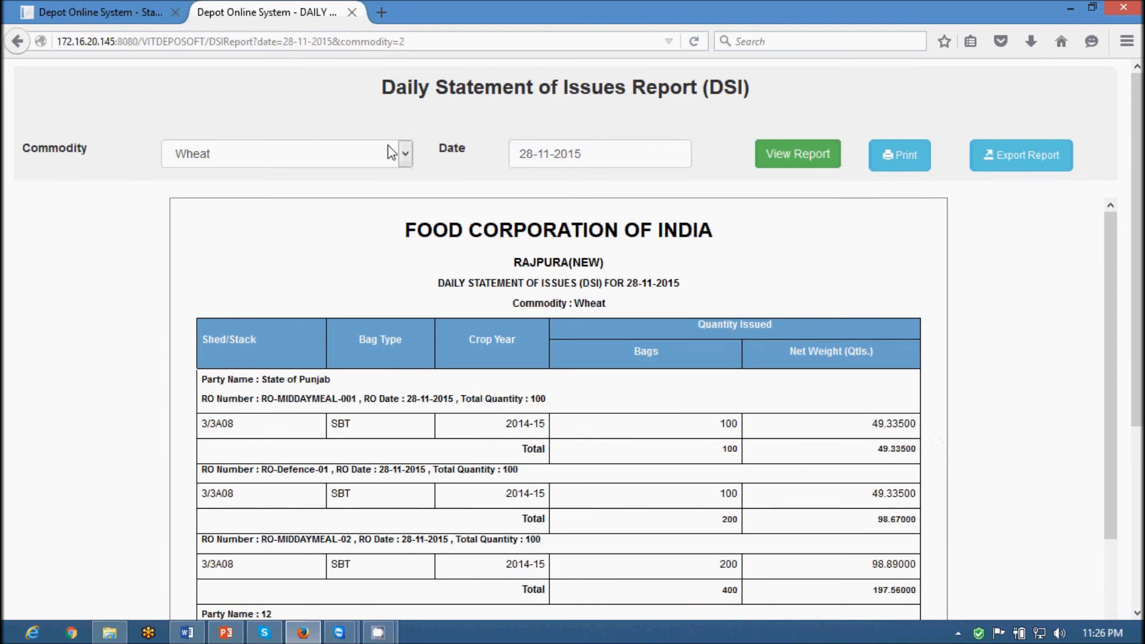
Log out of the depot manager account and sign in as the district office area manager
{"action": "left_click", "coordinate": [119, 11]}
{"action": "left_click", "coordinate": [1050, 69]}
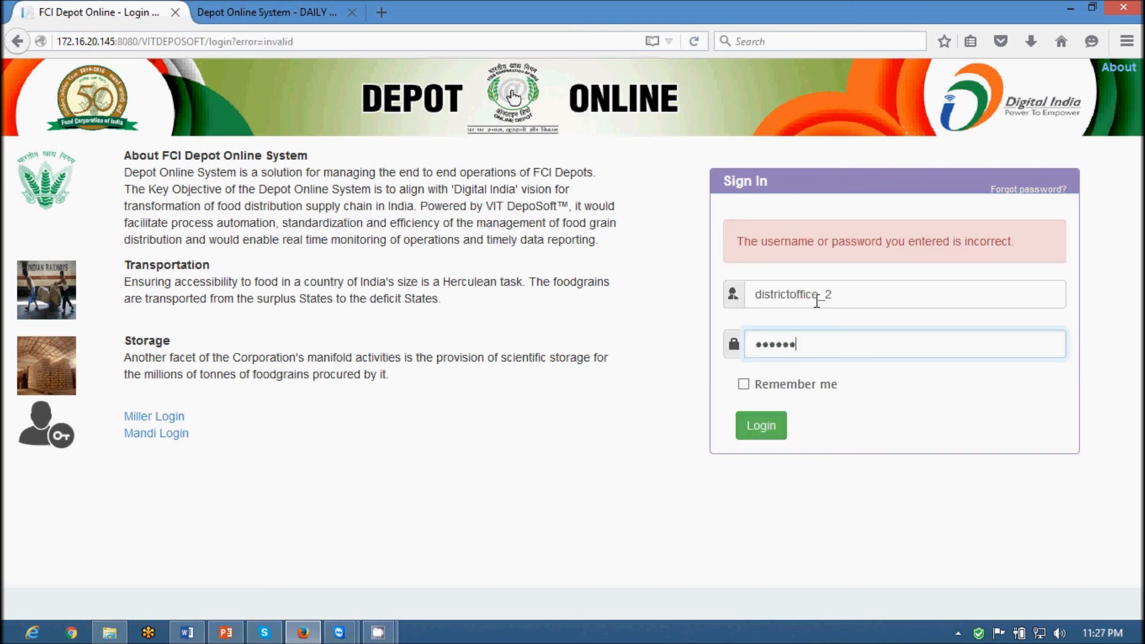
{"action": "key", "text": "ctrl+a"}
{"action": "key", "text": "BackSpace"}
{"action": "type", "text": "••••••••"}
{"action": "key", "text": "Return"}
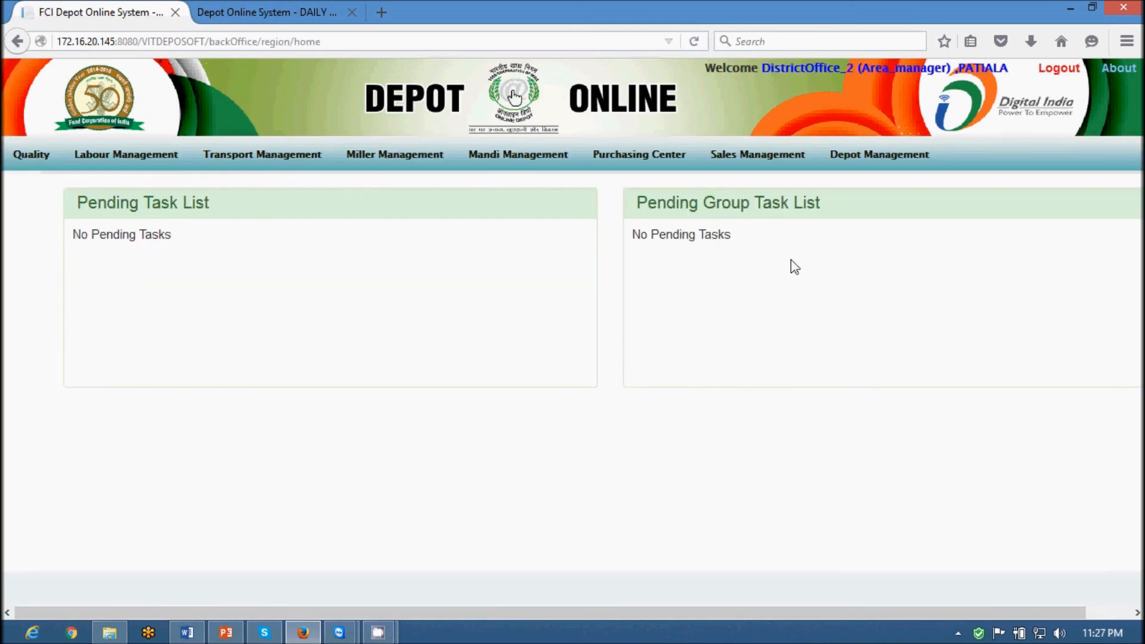
{"action": "mouse_move", "coordinate": [751, 158]}
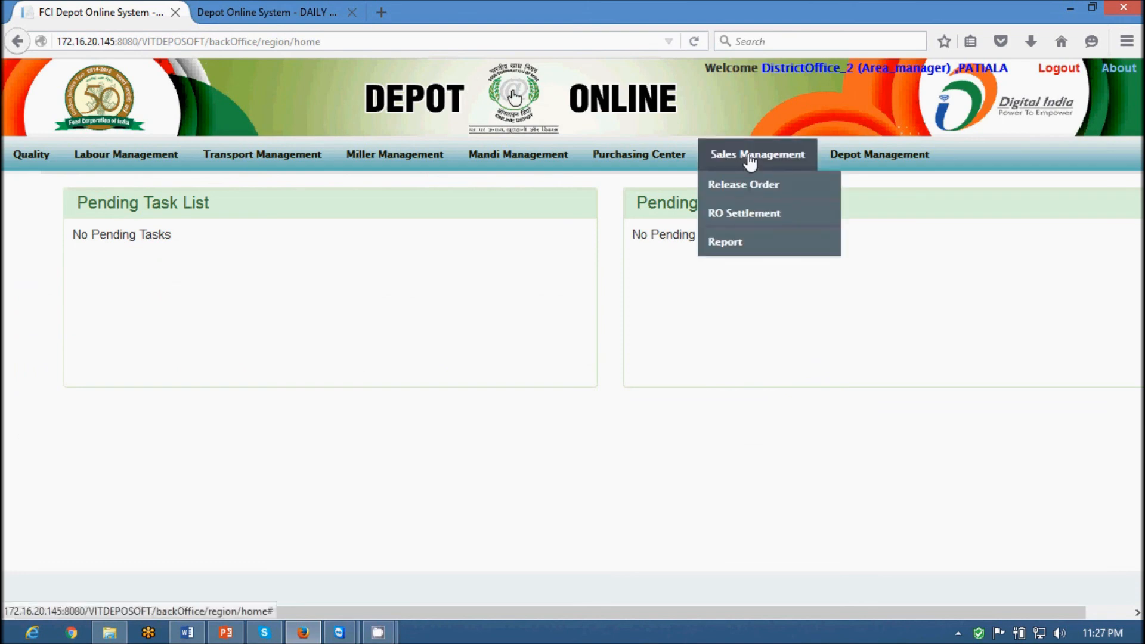
In the RO settlement form, select depot RAJPURA(NEW) and release order RO-MIDDAYMEAL-02 with 1.11 pending
{"action": "left_click", "coordinate": [746, 213]}
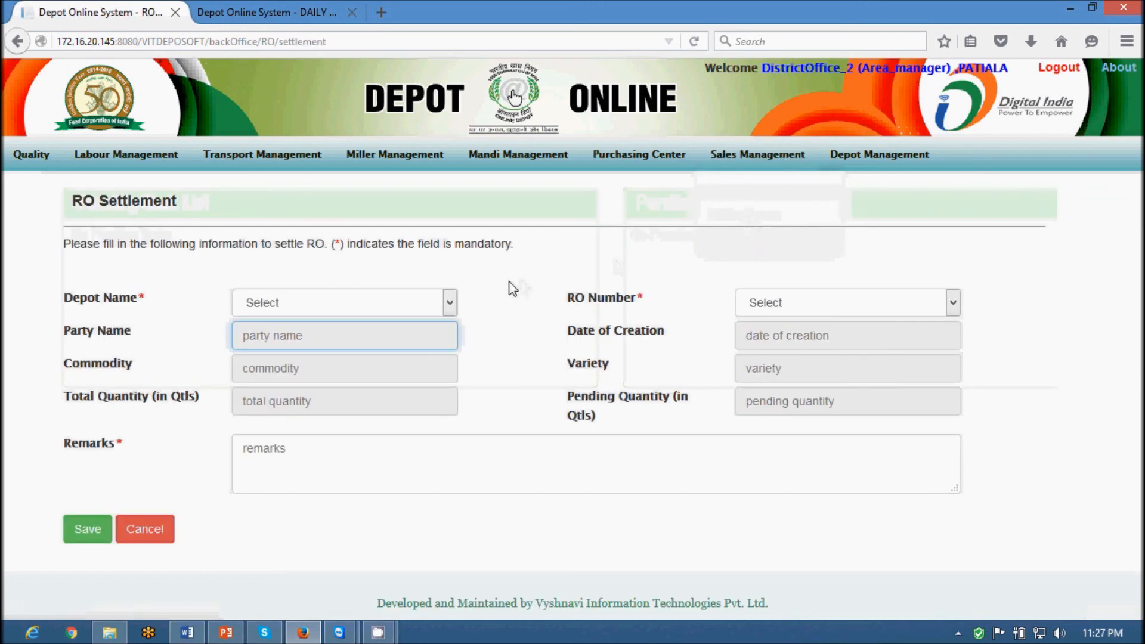
{"action": "left_click", "coordinate": [441, 304]}
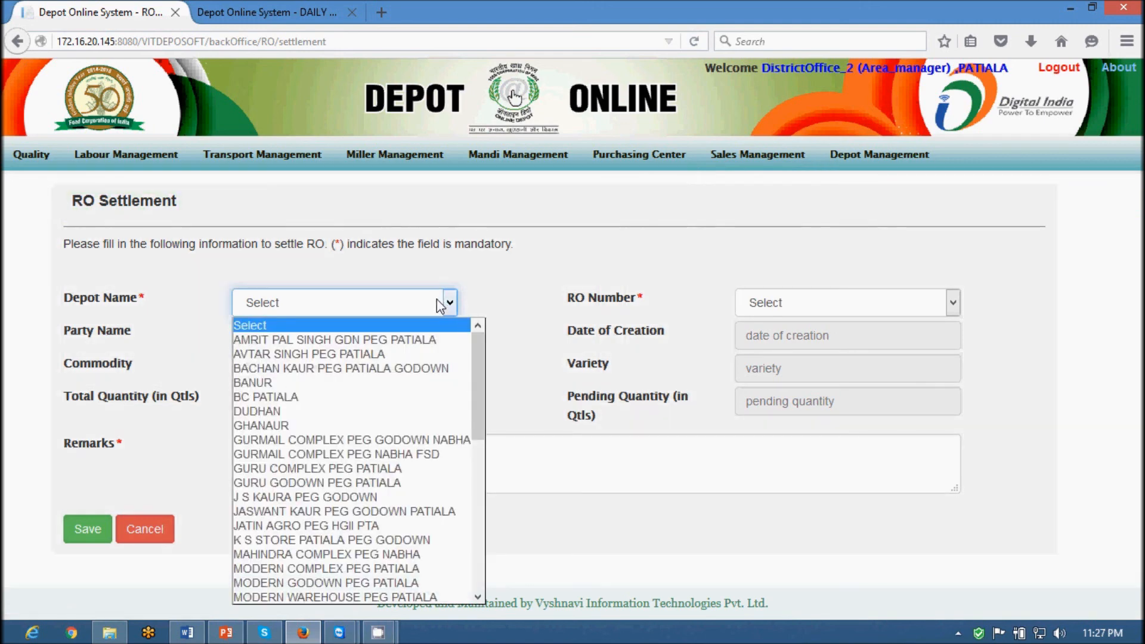
{"action": "key", "text": "r"}
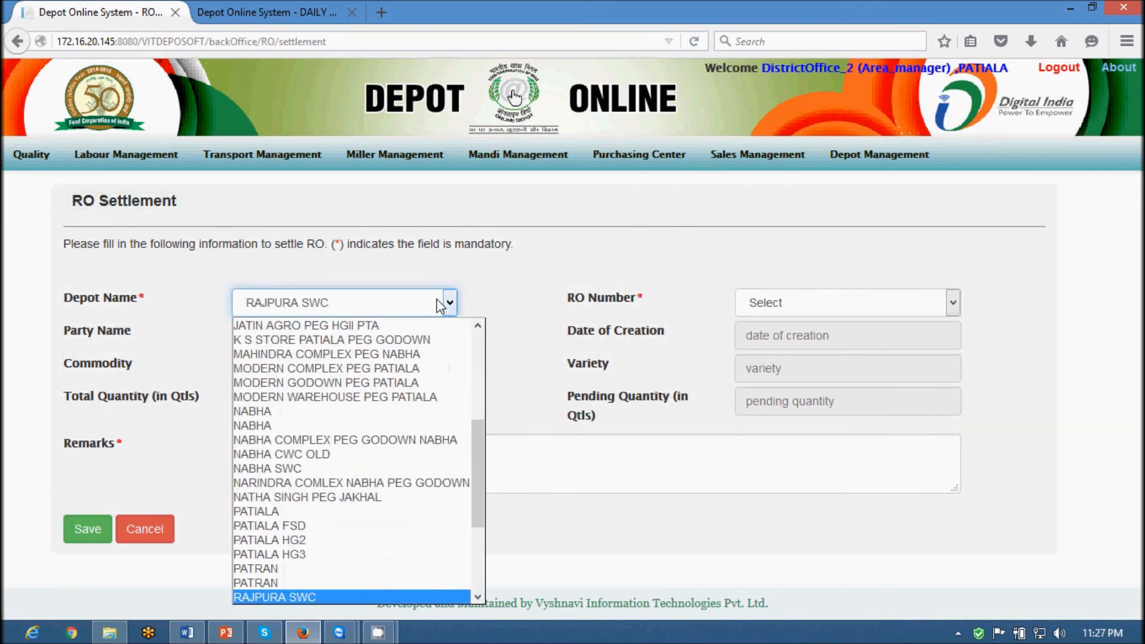
{"action": "key", "text": "Down"}
{"action": "key", "text": "Return"}
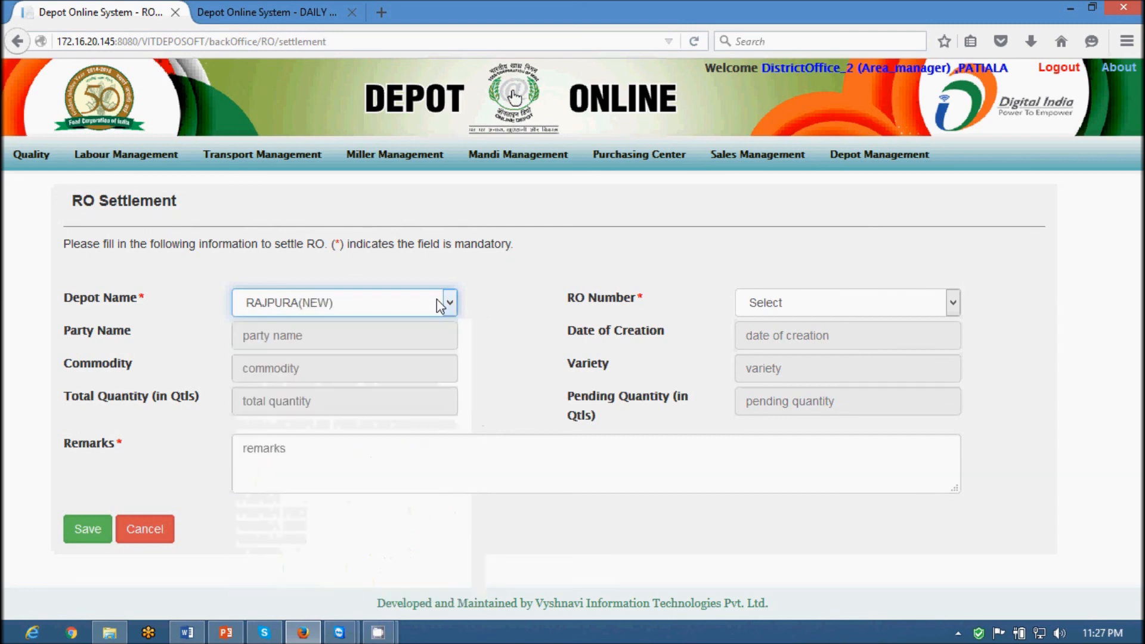
{"action": "left_click", "coordinate": [781, 303]}
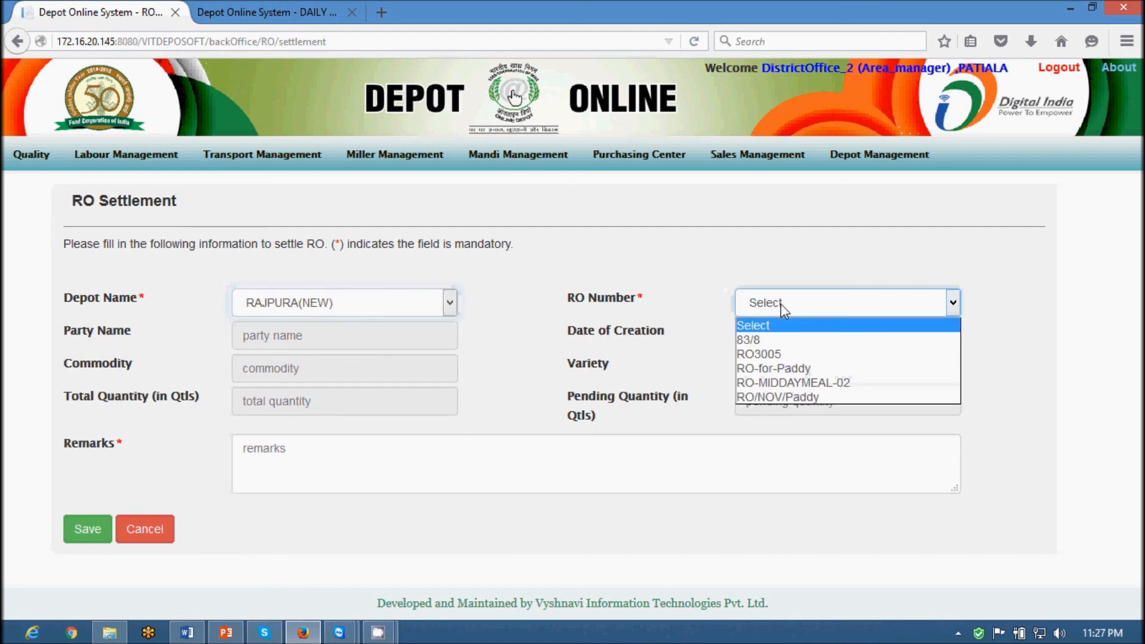
{"action": "left_click", "coordinate": [815, 383]}
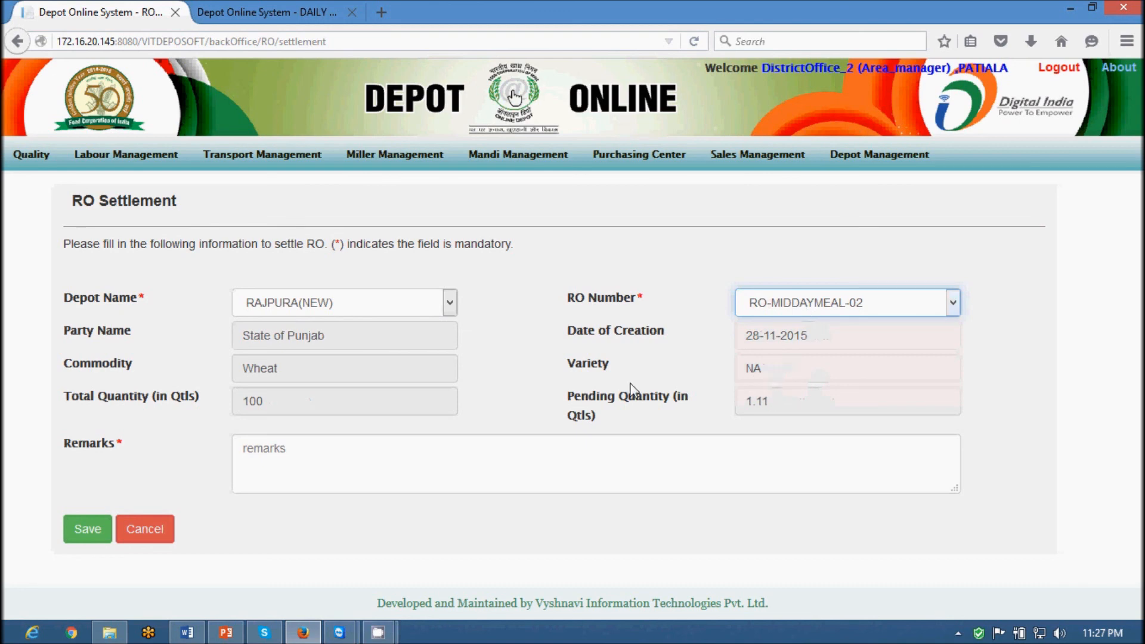
{"action": "double_click", "coordinate": [746, 402]}
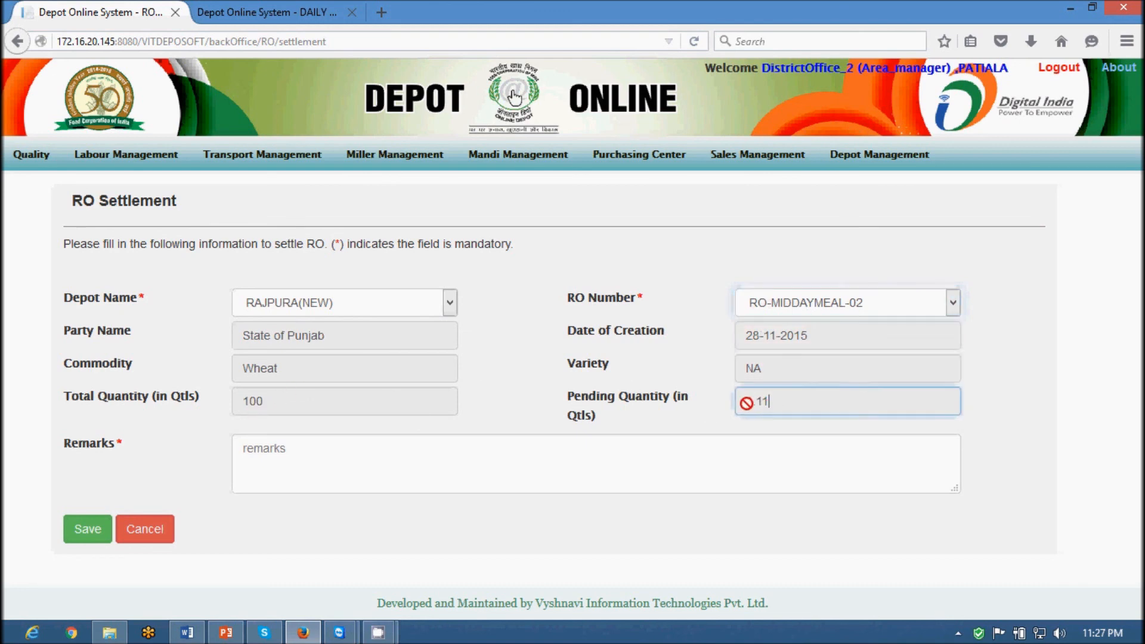
Enter the remark 'Demo Closer of the Release order', save the settlement and acknowledge the confirmation
{"action": "left_click", "coordinate": [271, 453]}
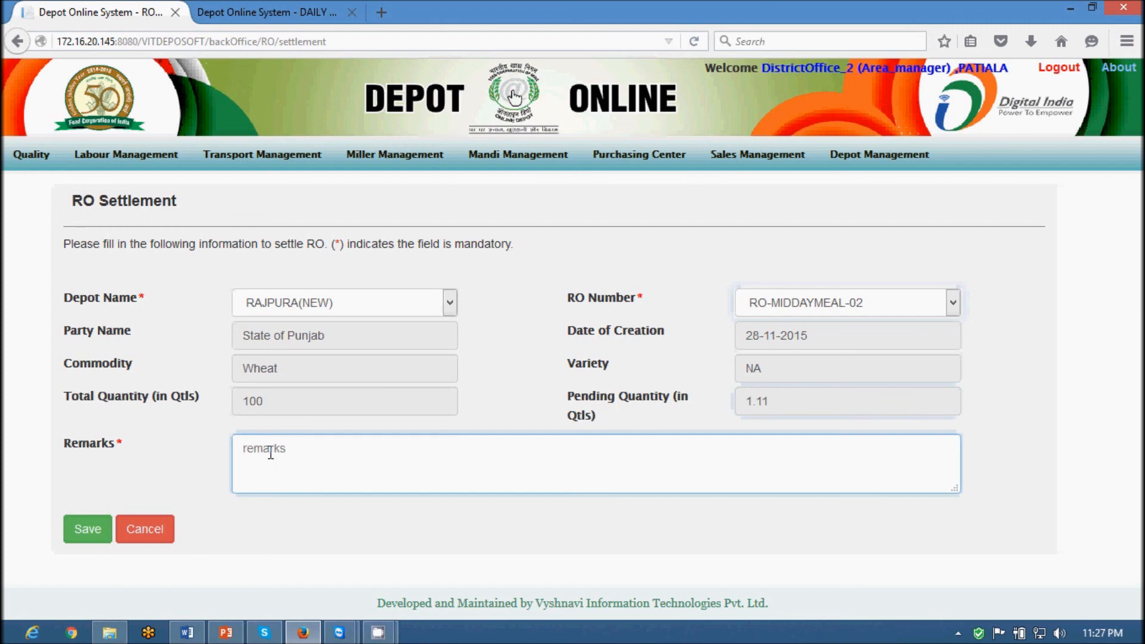
{"action": "type", "text": "Cl"}
{"action": "key", "text": "BackSpace"}
{"action": "type", "text": "Demo"}
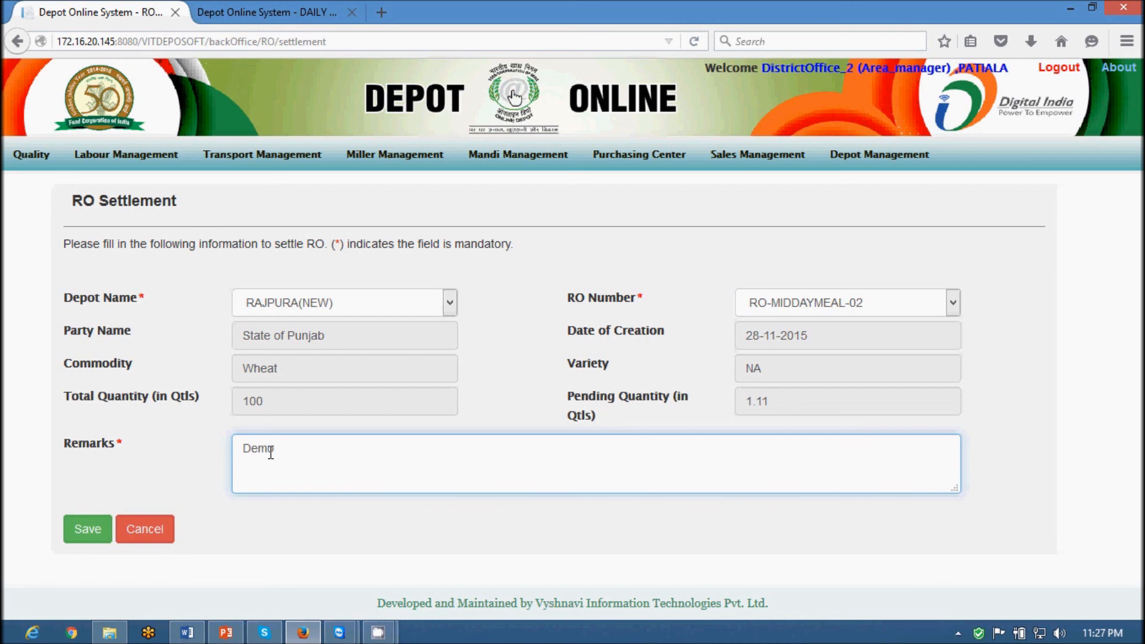
{"action": "type", "text": " Closer of the Release o"}
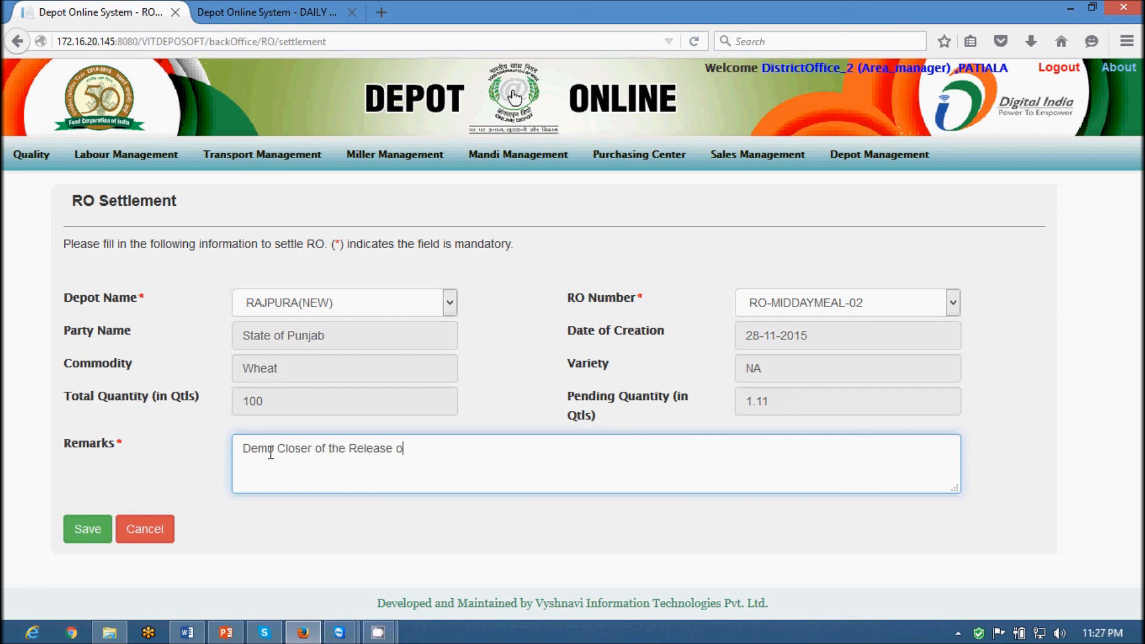
{"action": "left_click", "coordinate": [87, 530]}
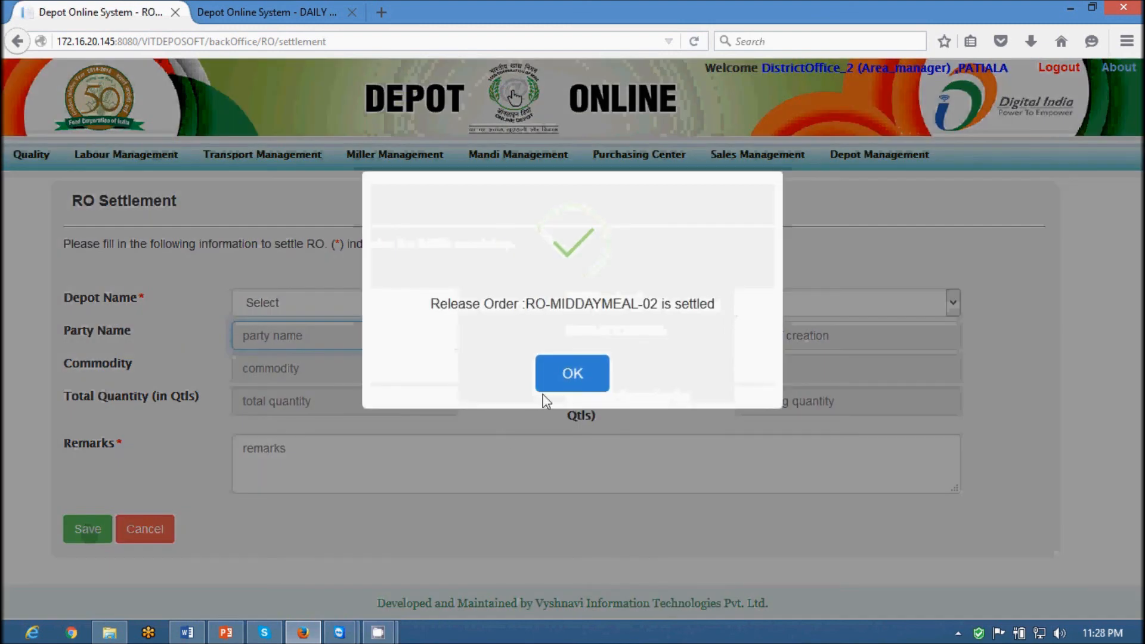
{"action": "left_click", "coordinate": [566, 388]}
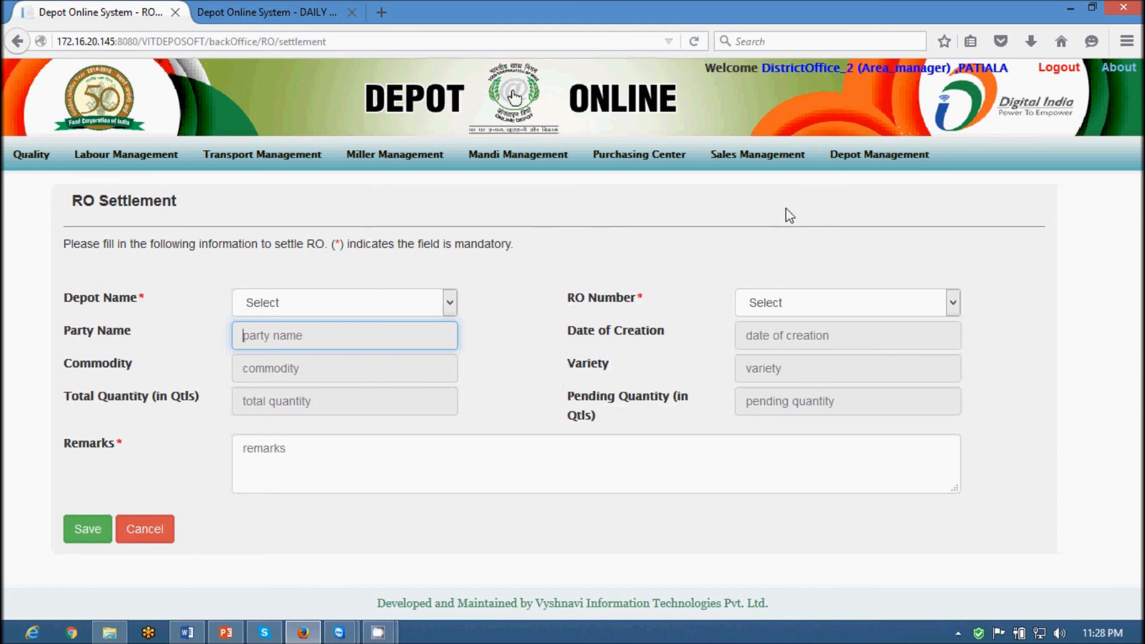
Open the Scheme Wise report with scheme type Other Welfare Scheme(OWS) and scheme MID DAY MEAL
{"action": "mouse_move", "coordinate": [731, 158]}
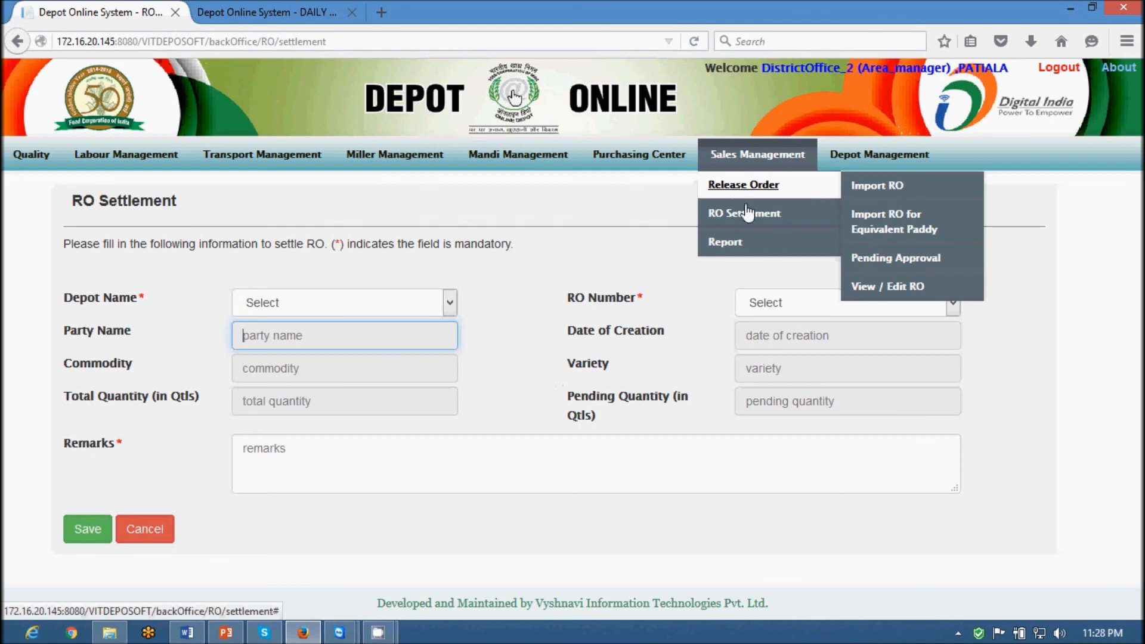
{"action": "mouse_move", "coordinate": [740, 244]}
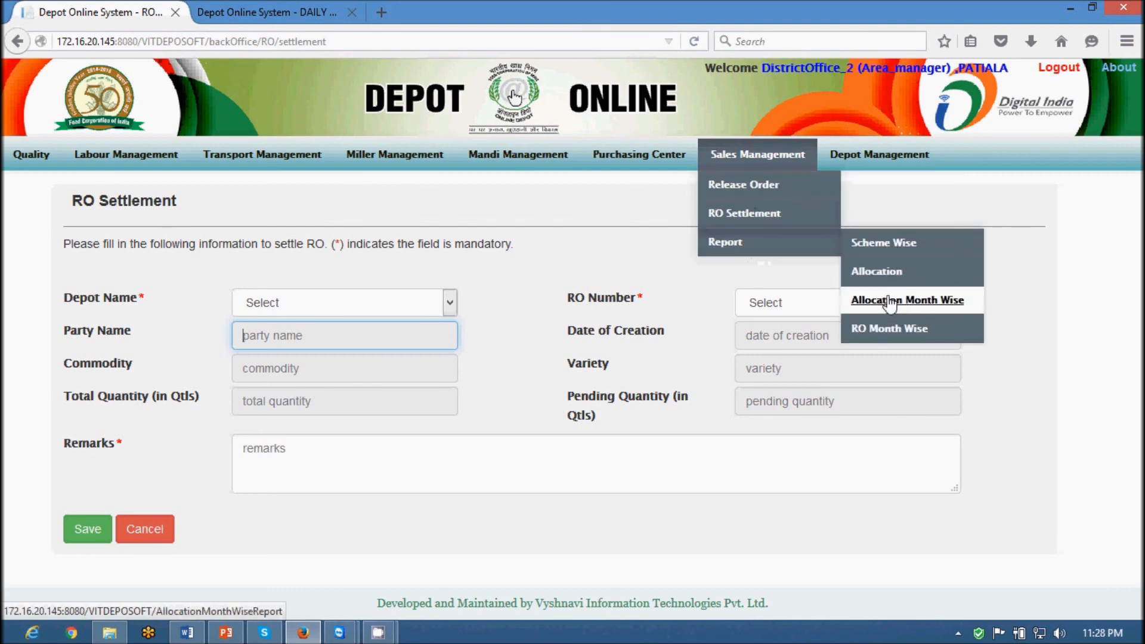
{"action": "left_click", "coordinate": [881, 249]}
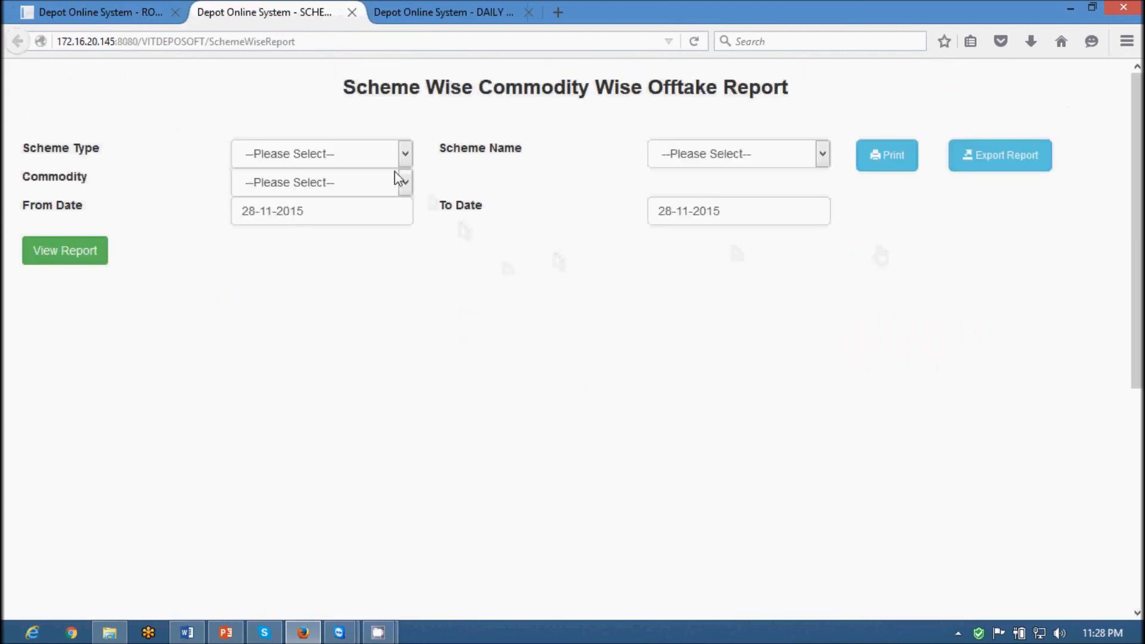
{"action": "left_click", "coordinate": [385, 158]}
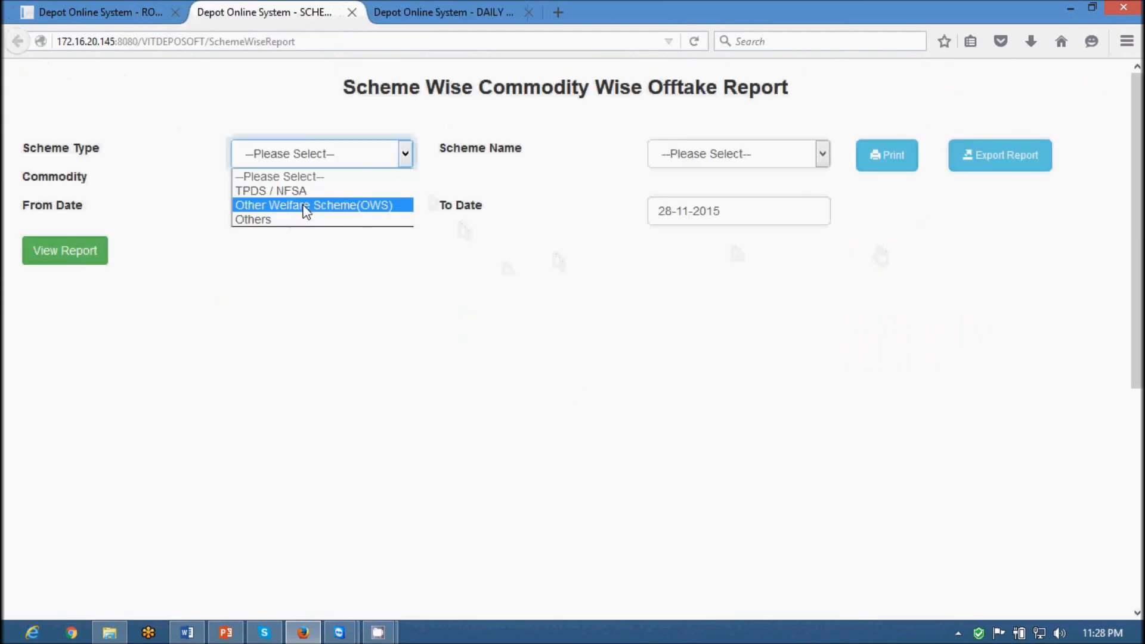
{"action": "left_click", "coordinate": [306, 205]}
{"action": "left_click", "coordinate": [664, 160]}
{"action": "left_click", "coordinate": [682, 205]}
Set commodity Wheat and From Date 25-11-2015, then generate the offtake report
{"action": "left_click", "coordinate": [365, 184]}
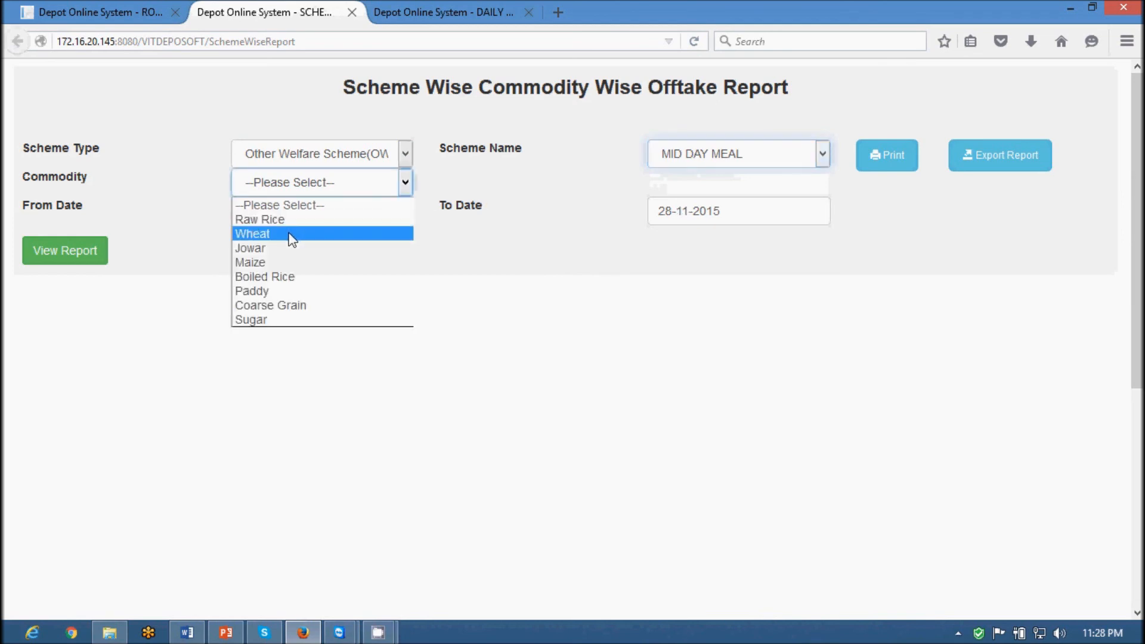
{"action": "left_click", "coordinate": [292, 236]}
{"action": "left_click", "coordinate": [670, 212]}
{"action": "left_click", "coordinate": [298, 213]}
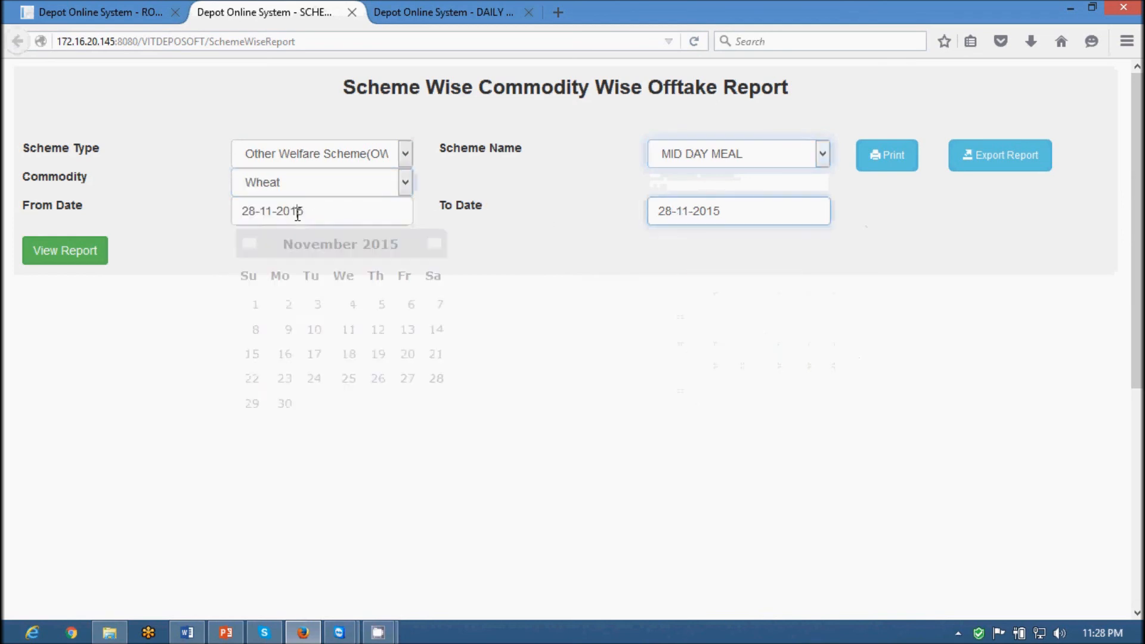
{"action": "left_click", "coordinate": [350, 379]}
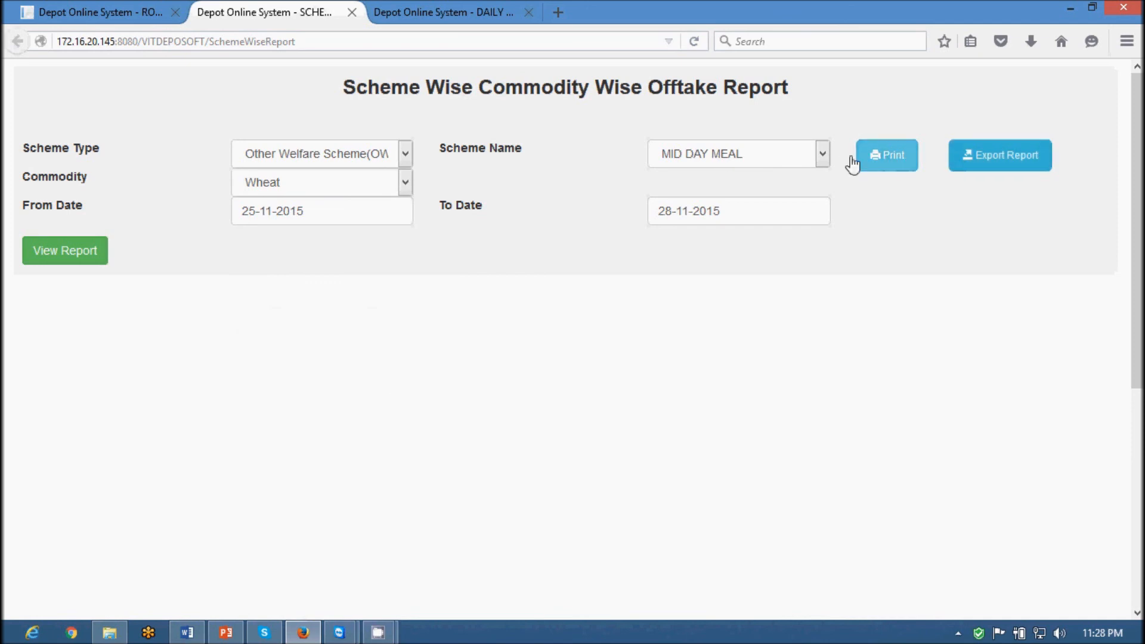
{"action": "left_click", "coordinate": [44, 262]}
Check RO-MIDDAYMEAL-02's row: 98.89000 issued and 1.11000 pending
{"action": "scroll", "coordinate": [775, 471], "scroll_direction": "down", "scroll_amount": 4}
{"action": "scroll", "coordinate": [805, 483], "scroll_direction": "up", "scroll_amount": 3}
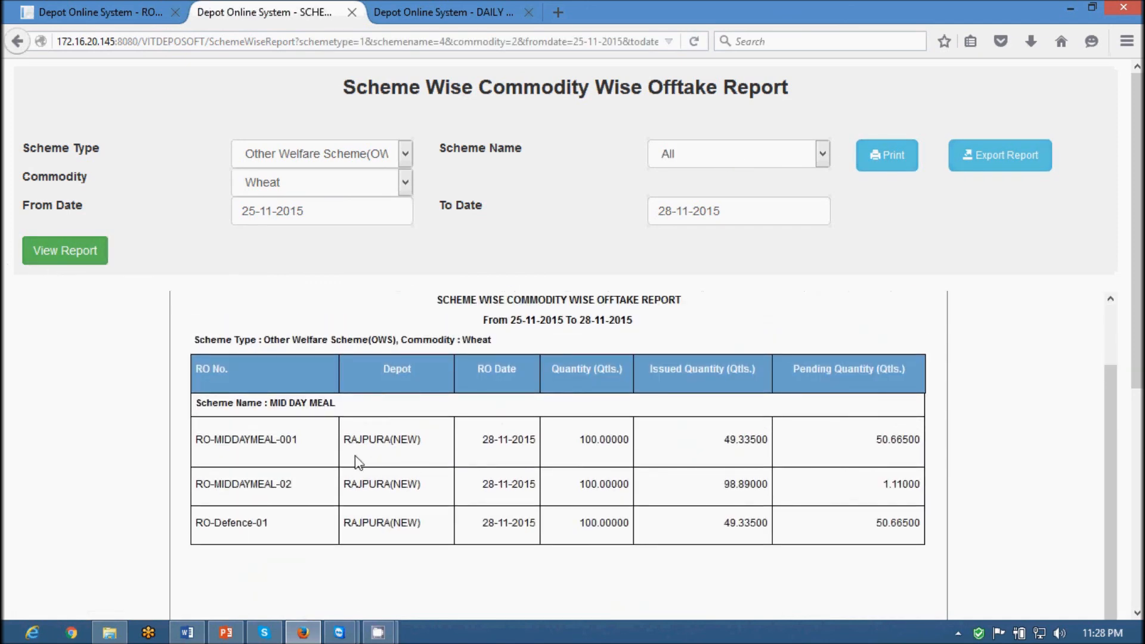
{"action": "left_click_drag", "start_coordinate": [201, 480], "coordinate": [775, 493]}
{"action": "left_click", "coordinate": [729, 486]}
{"action": "left_click", "coordinate": [902, 493]}
{"action": "double_click", "coordinate": [902, 488]}
{"action": "scroll", "coordinate": [913, 519], "scroll_direction": "up", "scroll_amount": 3}
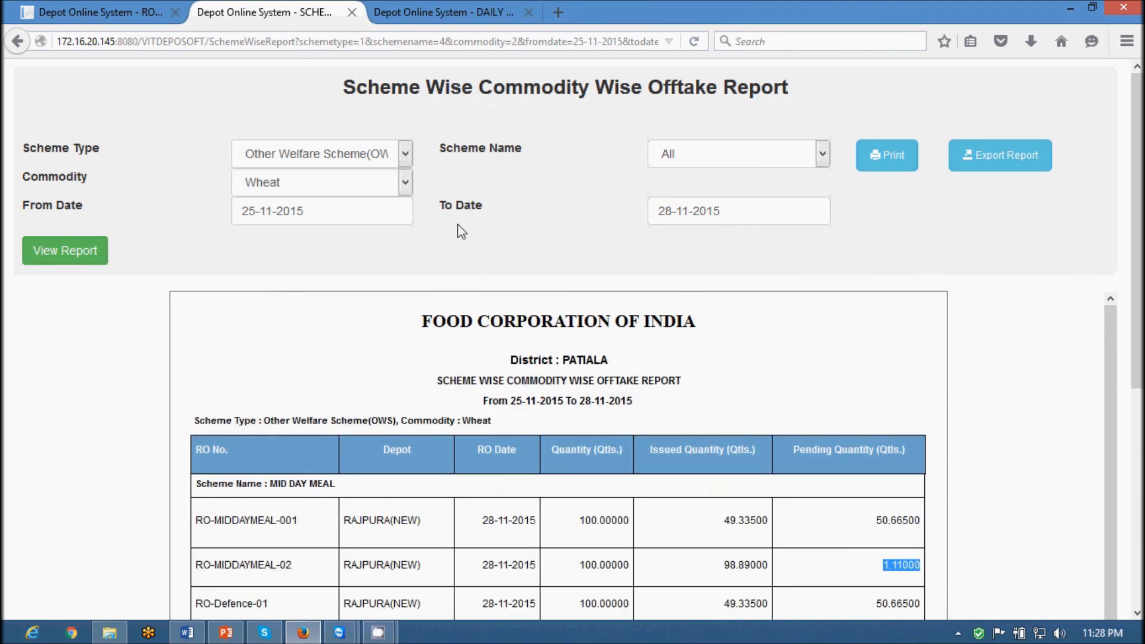
Open the Allocation Month Wise report with November 2015 as the allocated month
{"action": "left_click", "coordinate": [98, 12]}
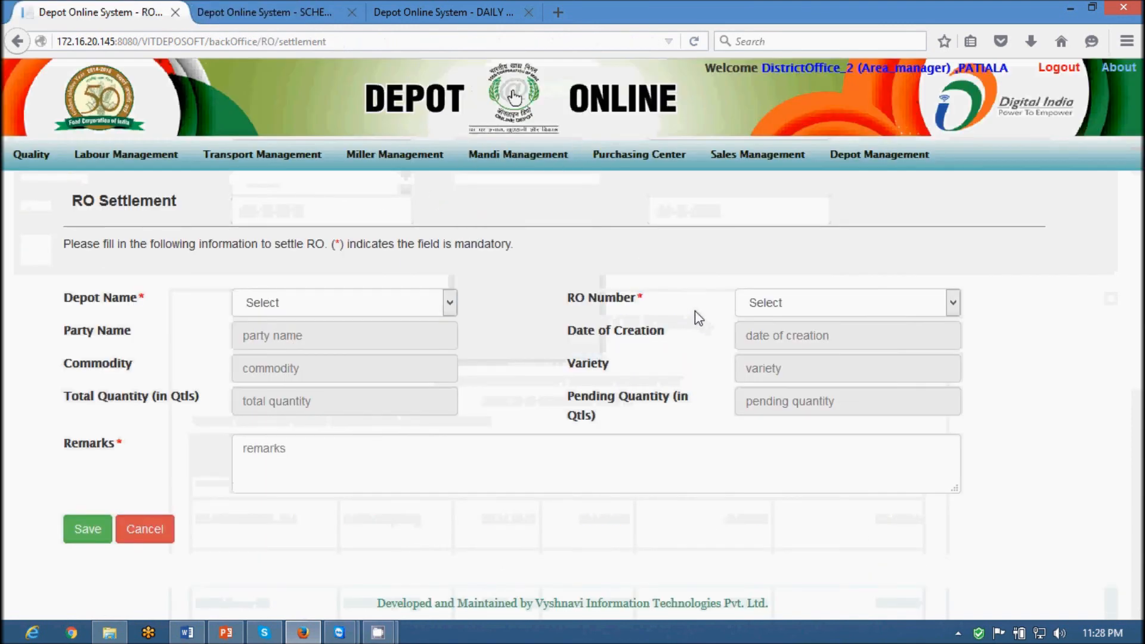
{"action": "left_click", "coordinate": [230, 18]}
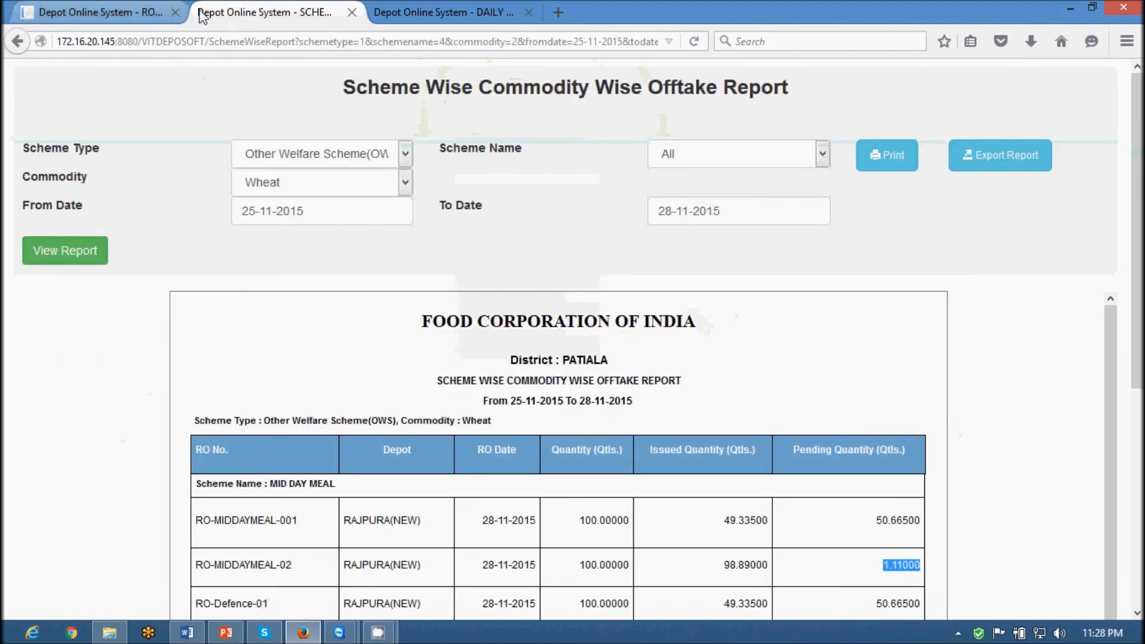
{"action": "left_click", "coordinate": [120, 12]}
{"action": "mouse_move", "coordinate": [813, 153]}
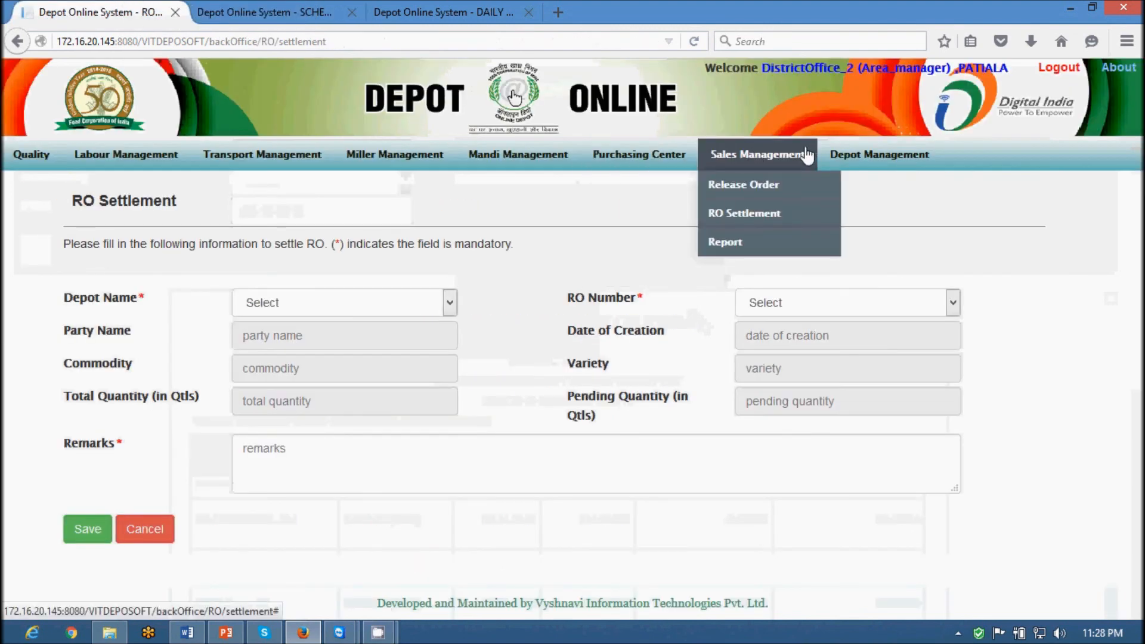
{"action": "mouse_move", "coordinate": [838, 241]}
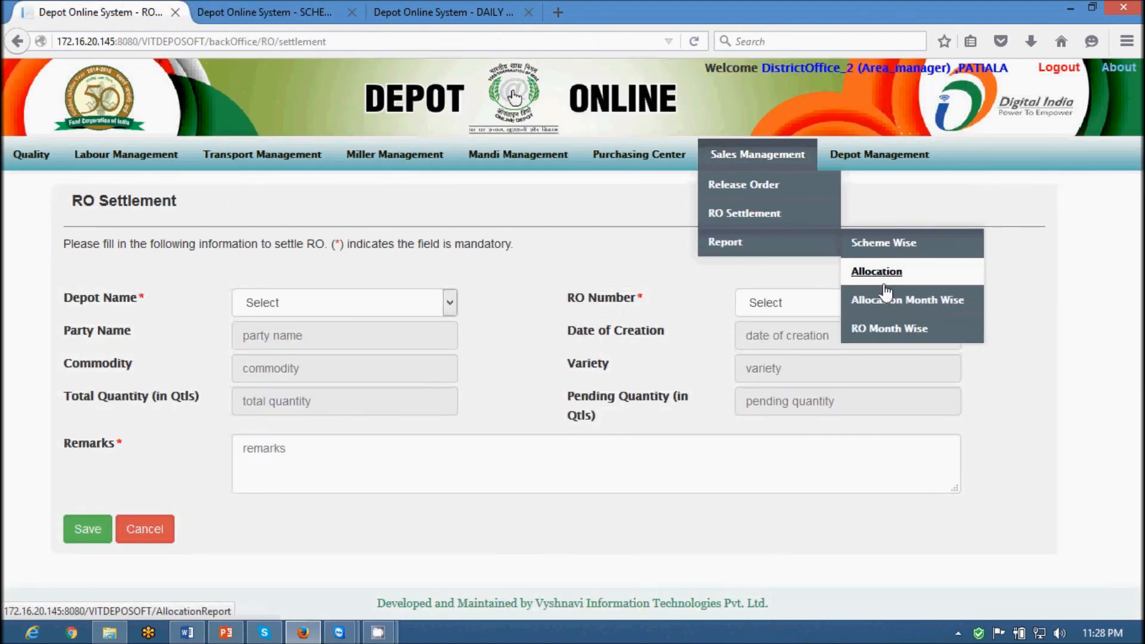
{"action": "left_click", "coordinate": [893, 306]}
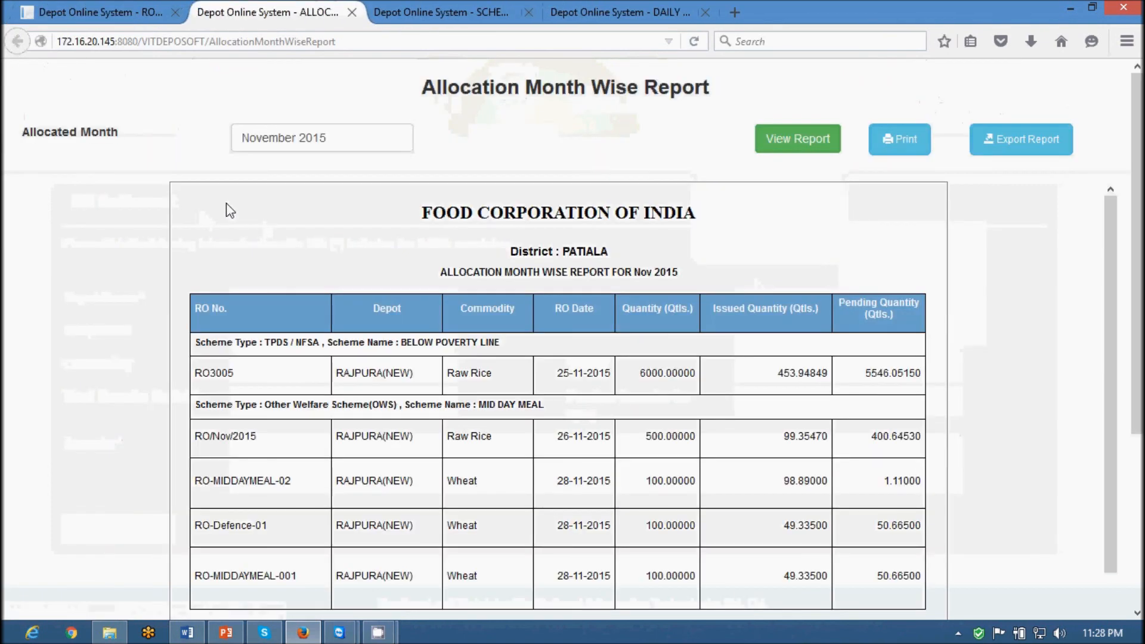
{"action": "left_click", "coordinate": [245, 128]}
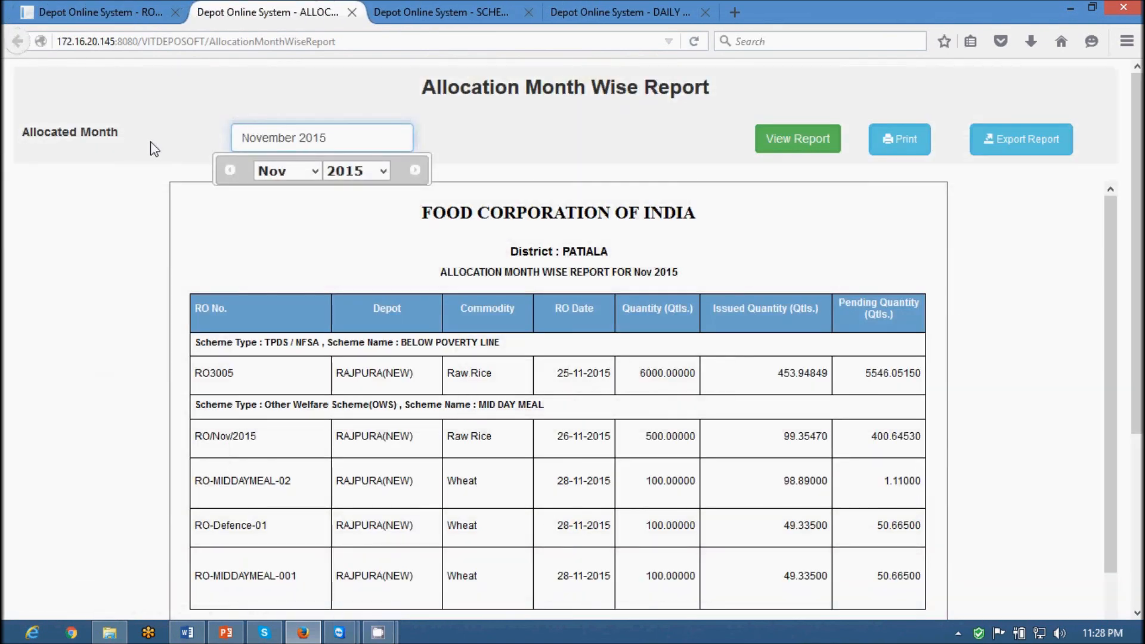
{"action": "left_click", "coordinate": [150, 147]}
Review the RO-MIDDAYMEAL-02 allocation row, then close the allocation and scheme-wise report tabs
{"action": "scroll", "coordinate": [602, 286], "scroll_direction": "down", "scroll_amount": 1}
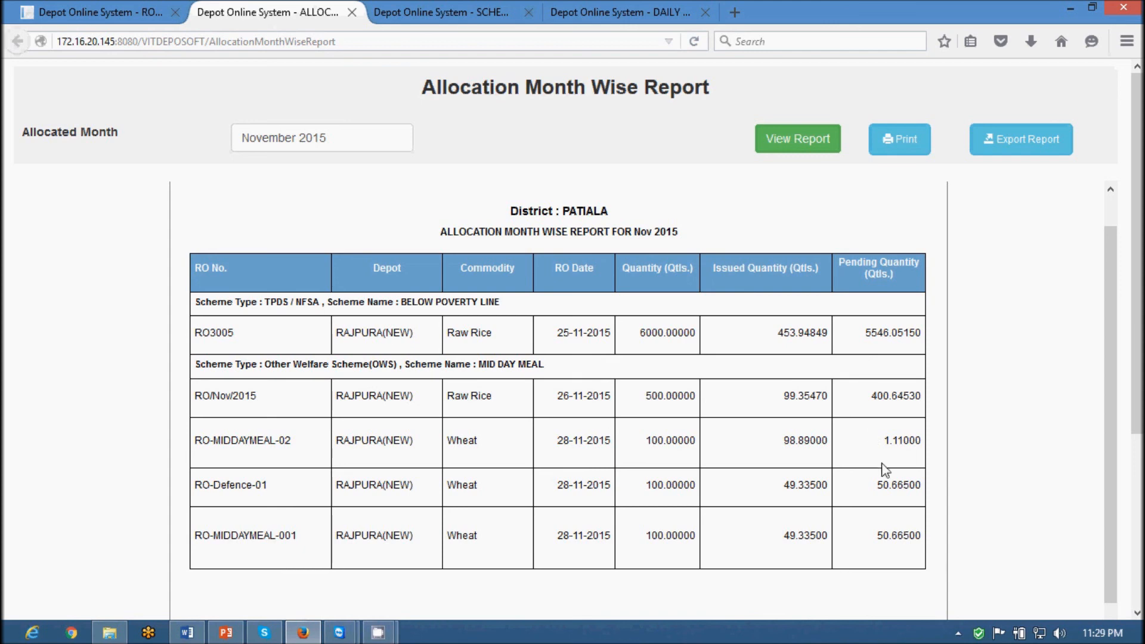
{"action": "left_click_drag", "start_coordinate": [196, 442], "coordinate": [916, 444]}
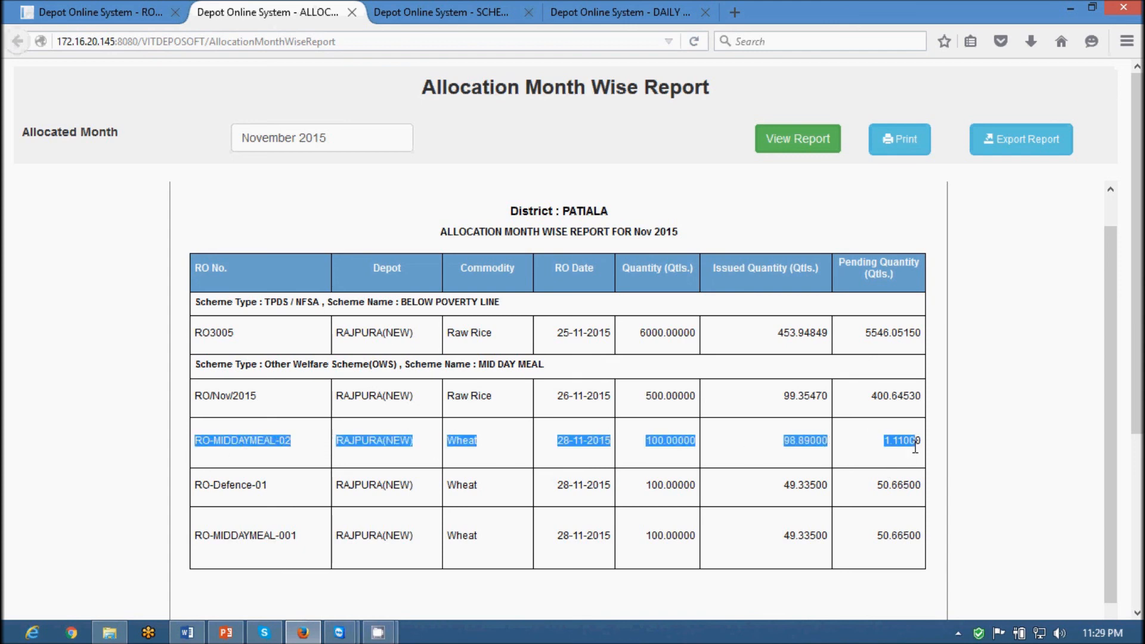
{"action": "left_click", "coordinate": [352, 12]}
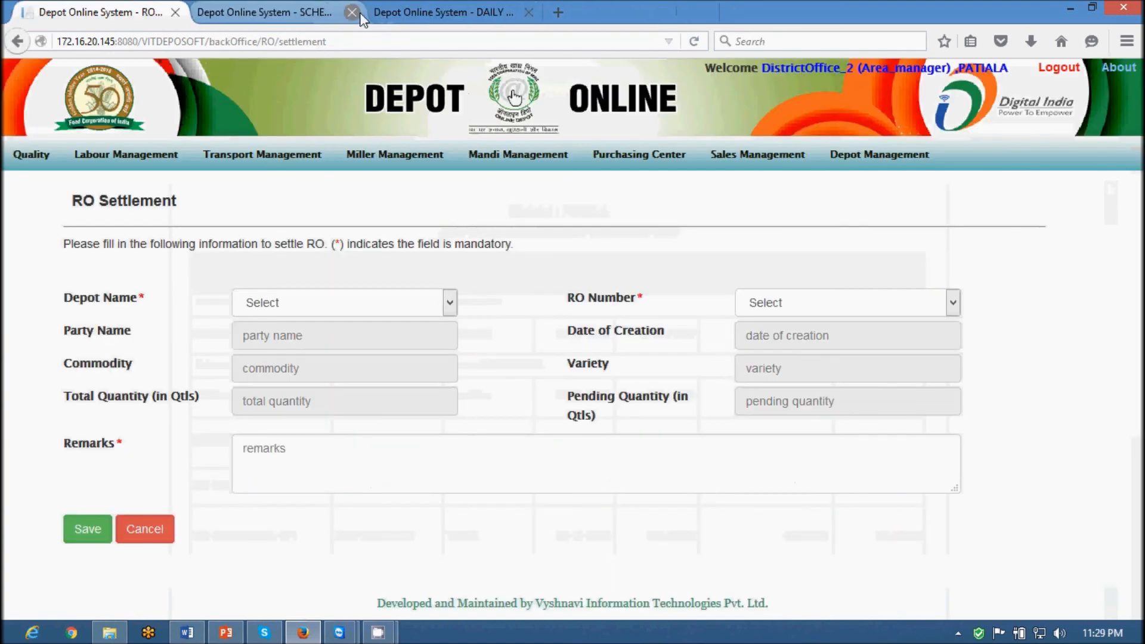
{"action": "left_click", "coordinate": [352, 12]}
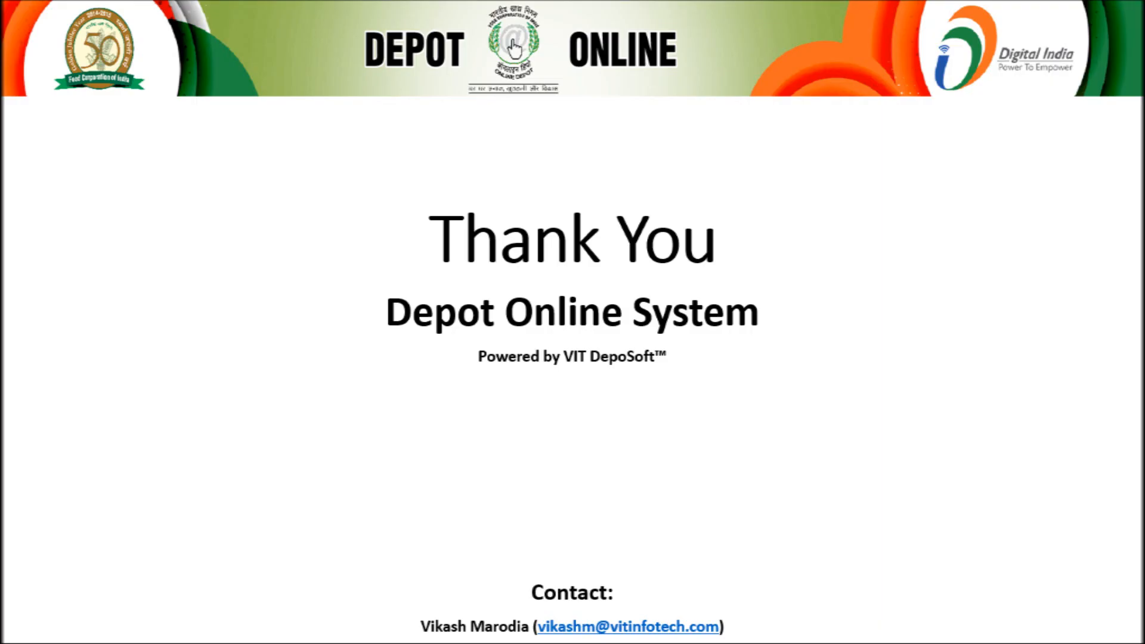